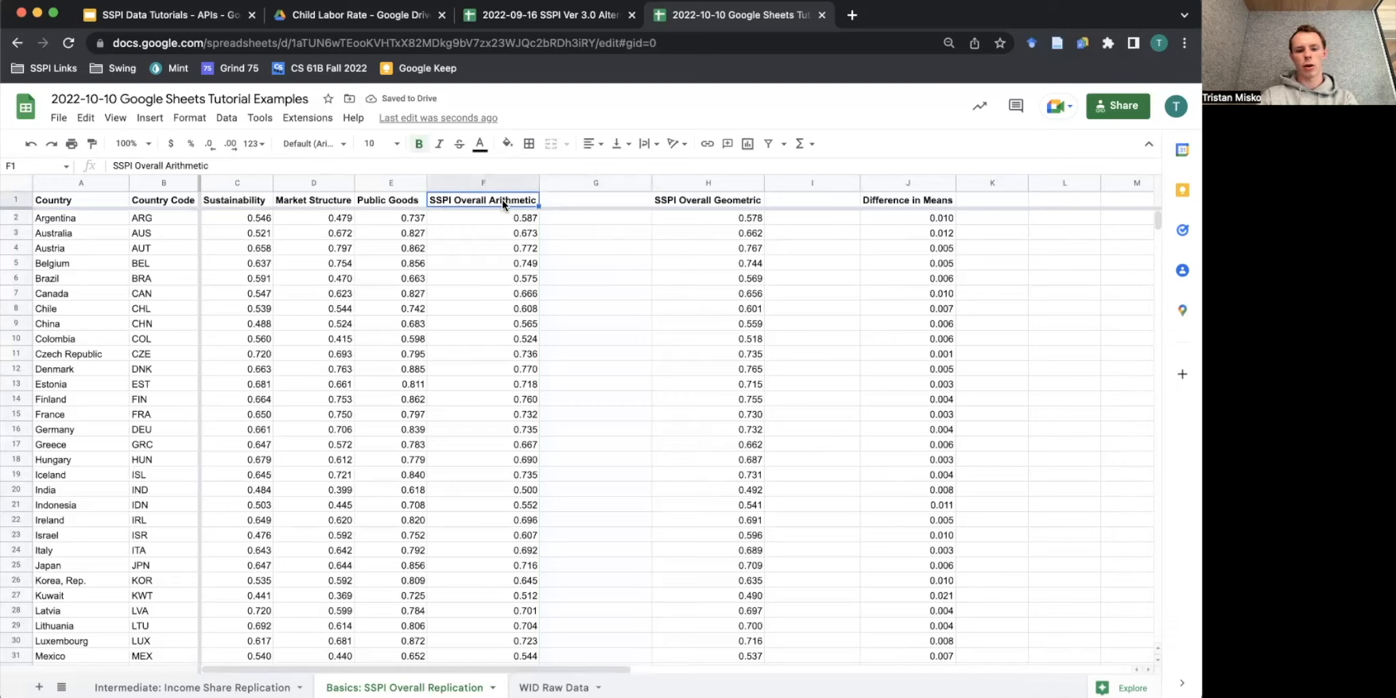
Examine the SSPI arithmetic and geometric mean columns, Argentina's three component scores and its geometric mean formula.
{"action": "left_click", "coordinate": [691, 202]}
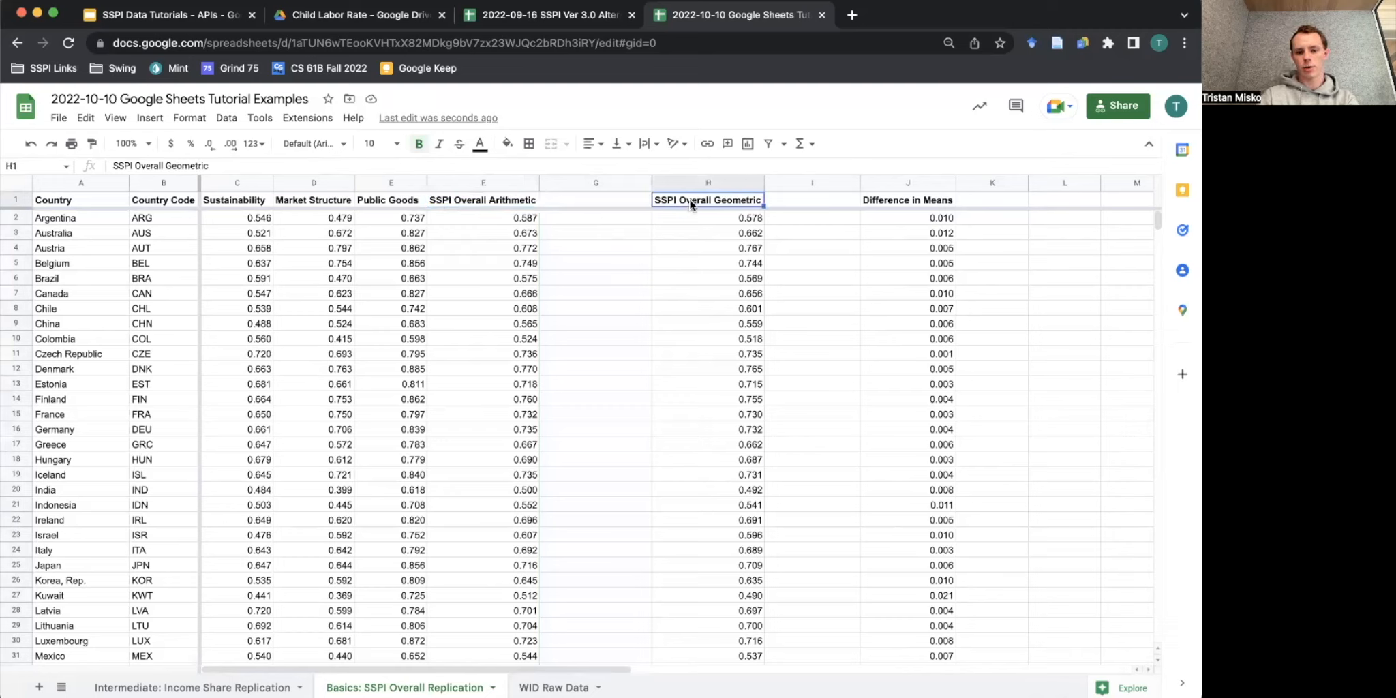
{"action": "left_click", "coordinate": [494, 199]}
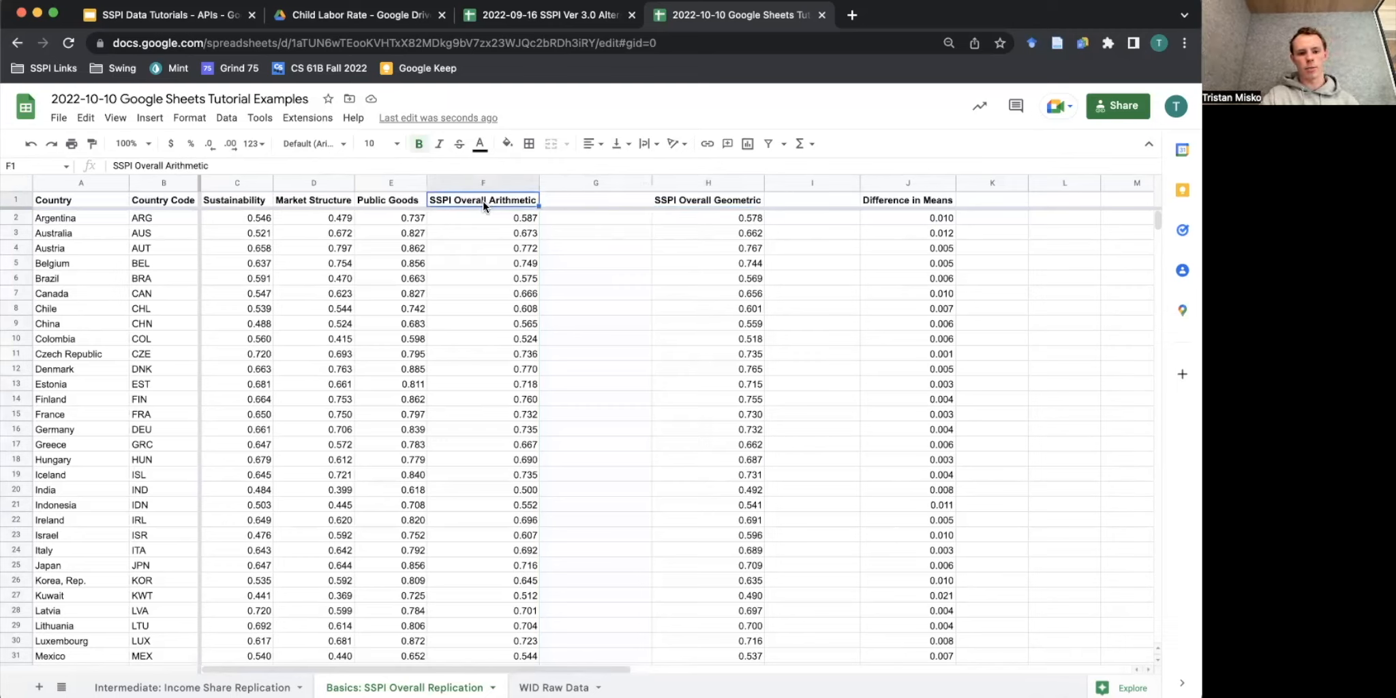
{"action": "left_click_drag", "start_coordinate": [219, 214], "coordinate": [402, 217]}
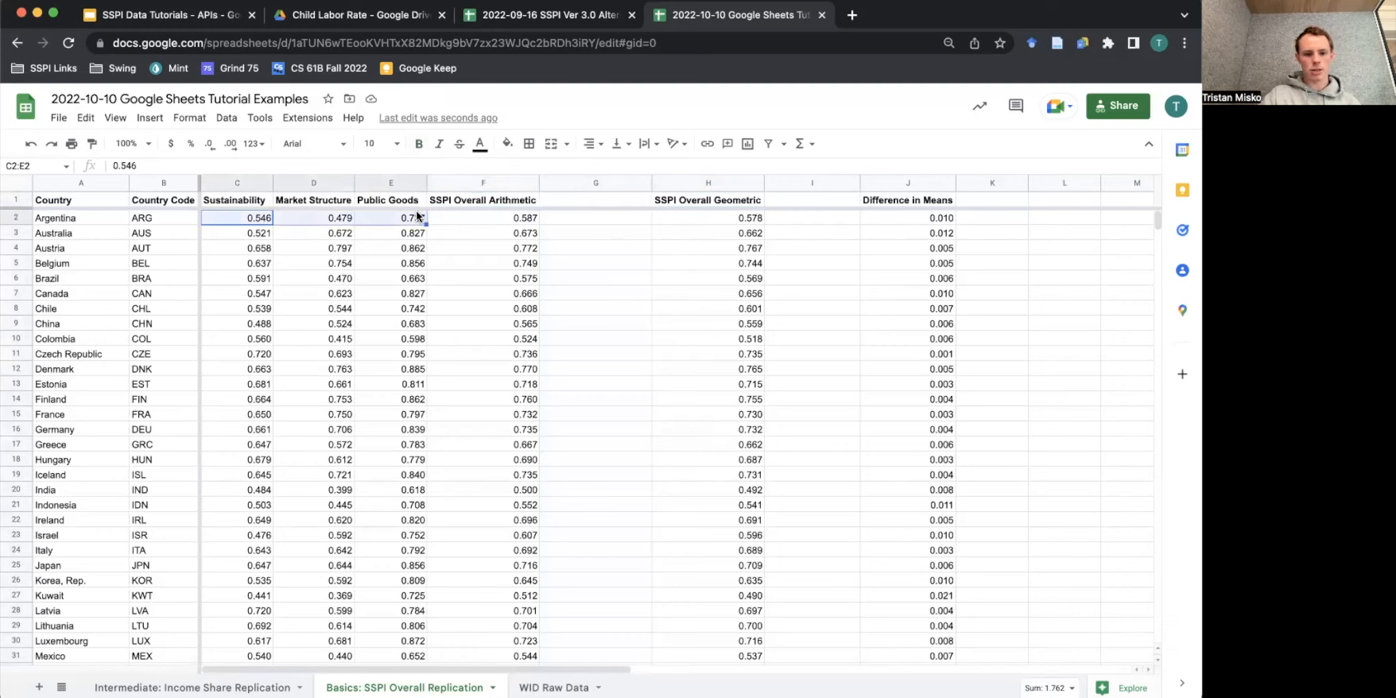
{"action": "left_click_drag", "start_coordinate": [242, 217], "coordinate": [404, 216]}
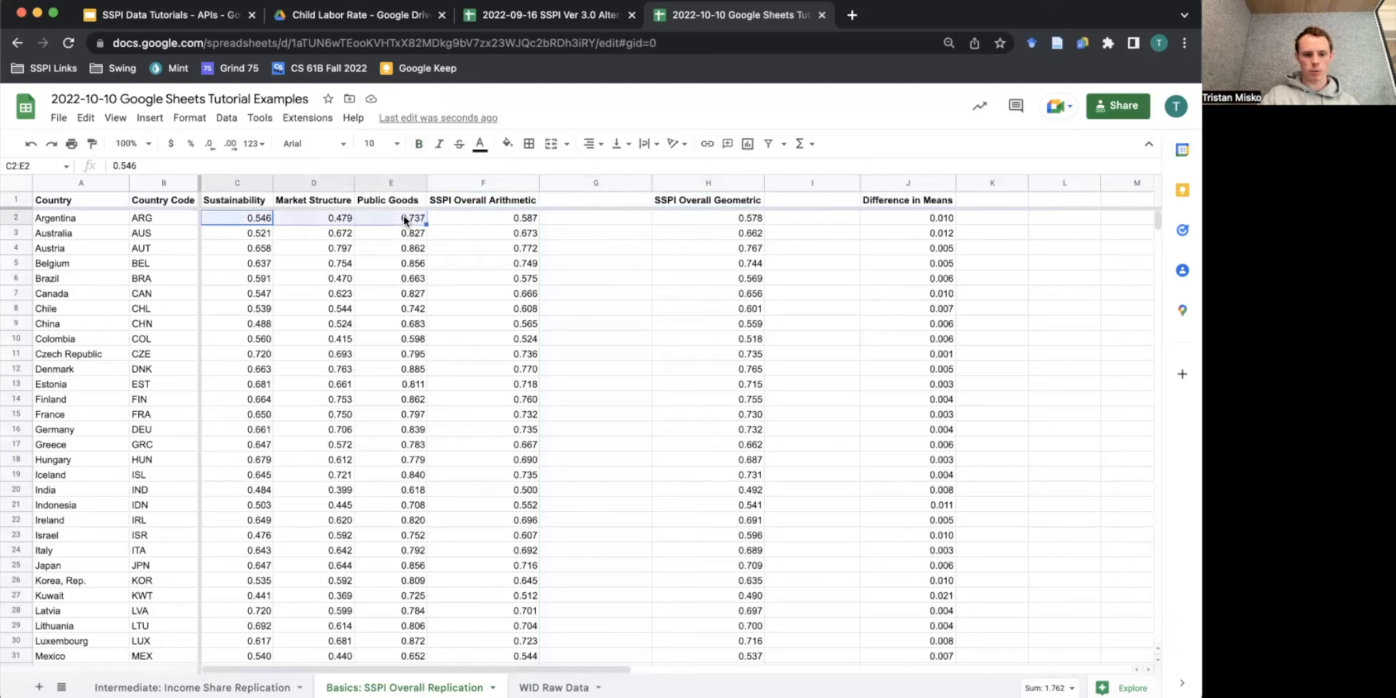
{"action": "left_click", "coordinate": [256, 218]}
{"action": "left_click", "coordinate": [313, 216]}
{"action": "left_click", "coordinate": [409, 217]}
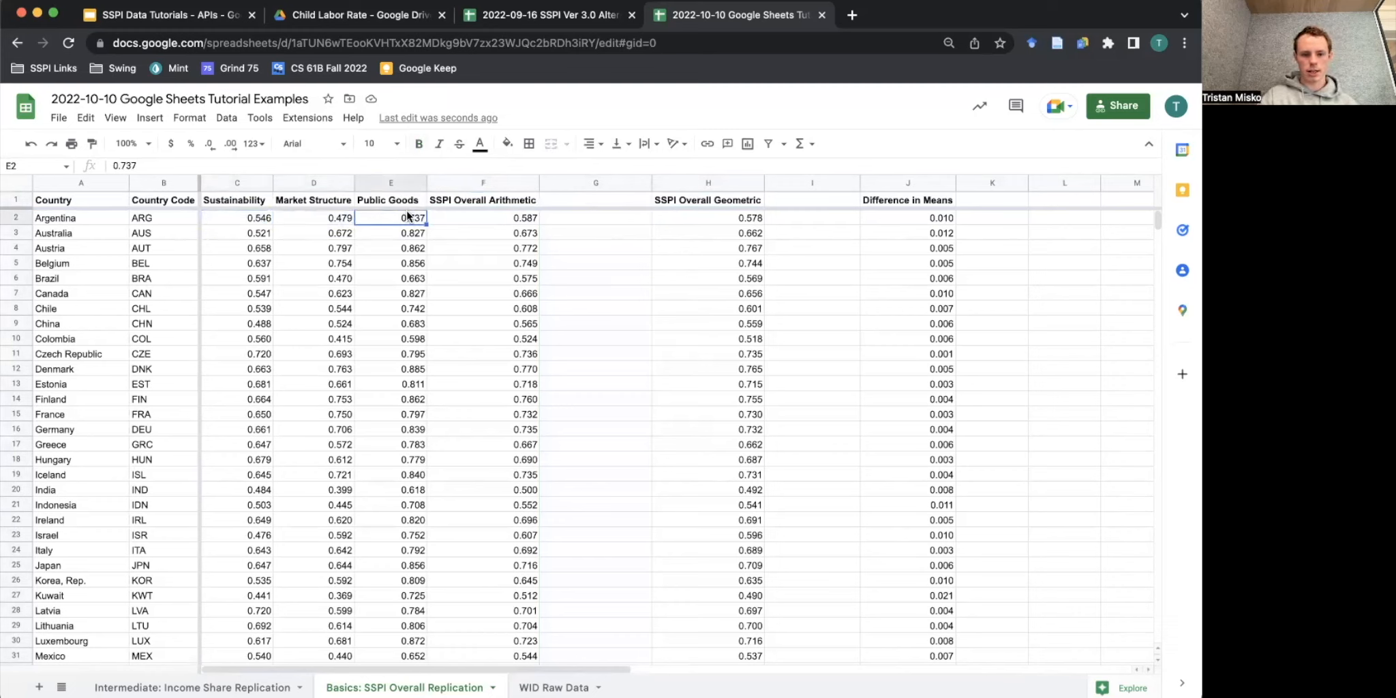
{"action": "left_click", "coordinate": [713, 219]}
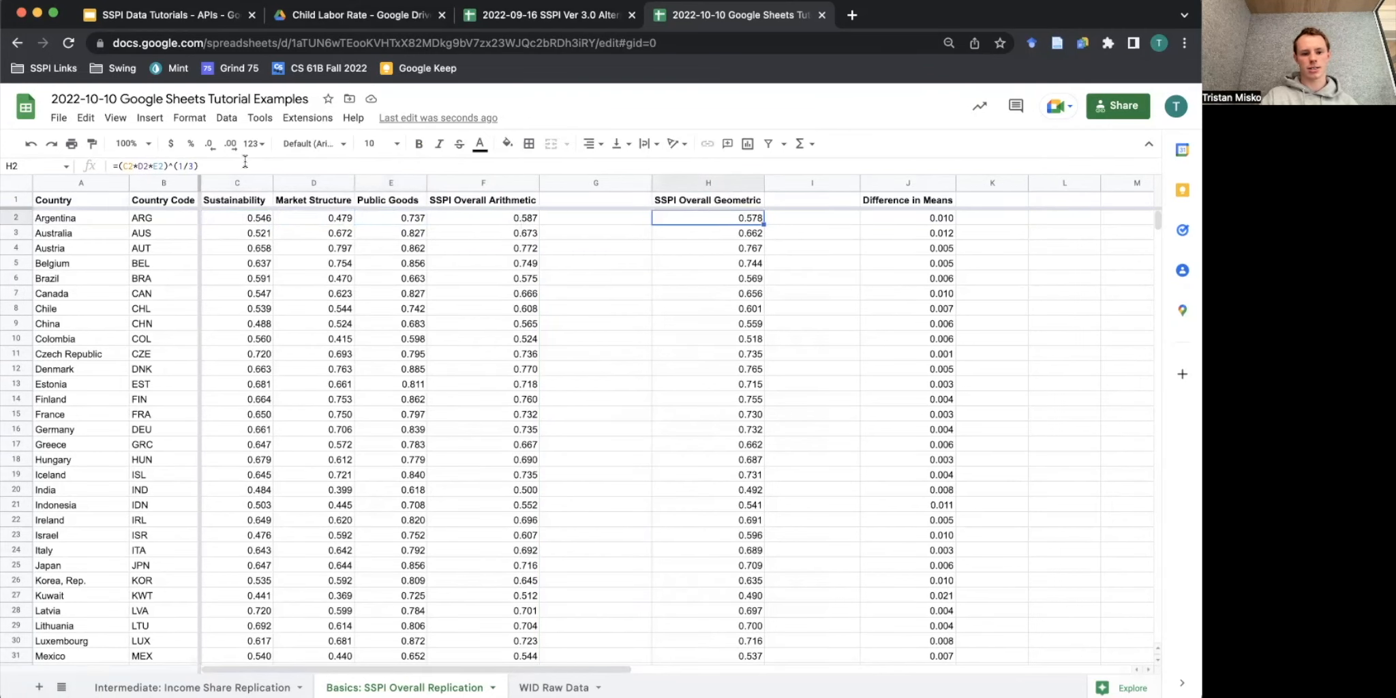
{"action": "scroll", "coordinate": [788, 259], "scroll_direction": "right", "scroll_amount": 1}
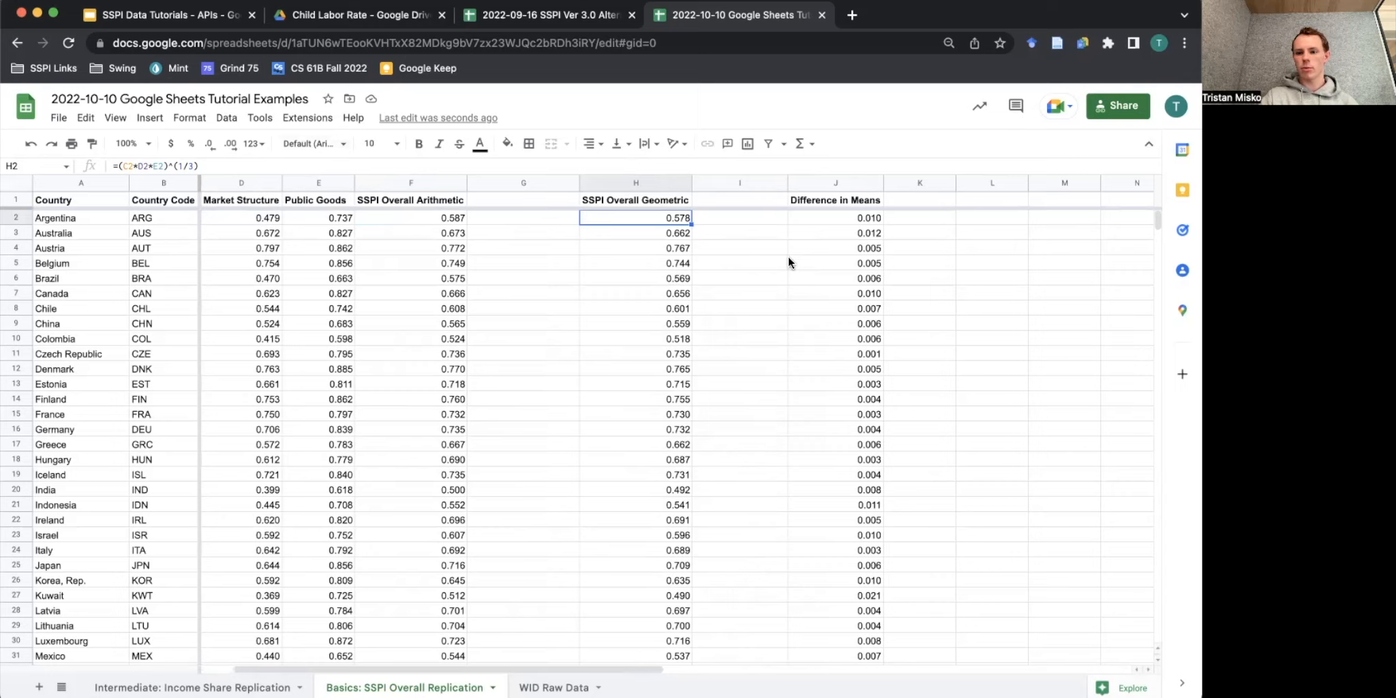
Add the header "Arith Ranks" in G1 and "Geom Ranks" in I1.
{"action": "left_click", "coordinate": [547, 199]}
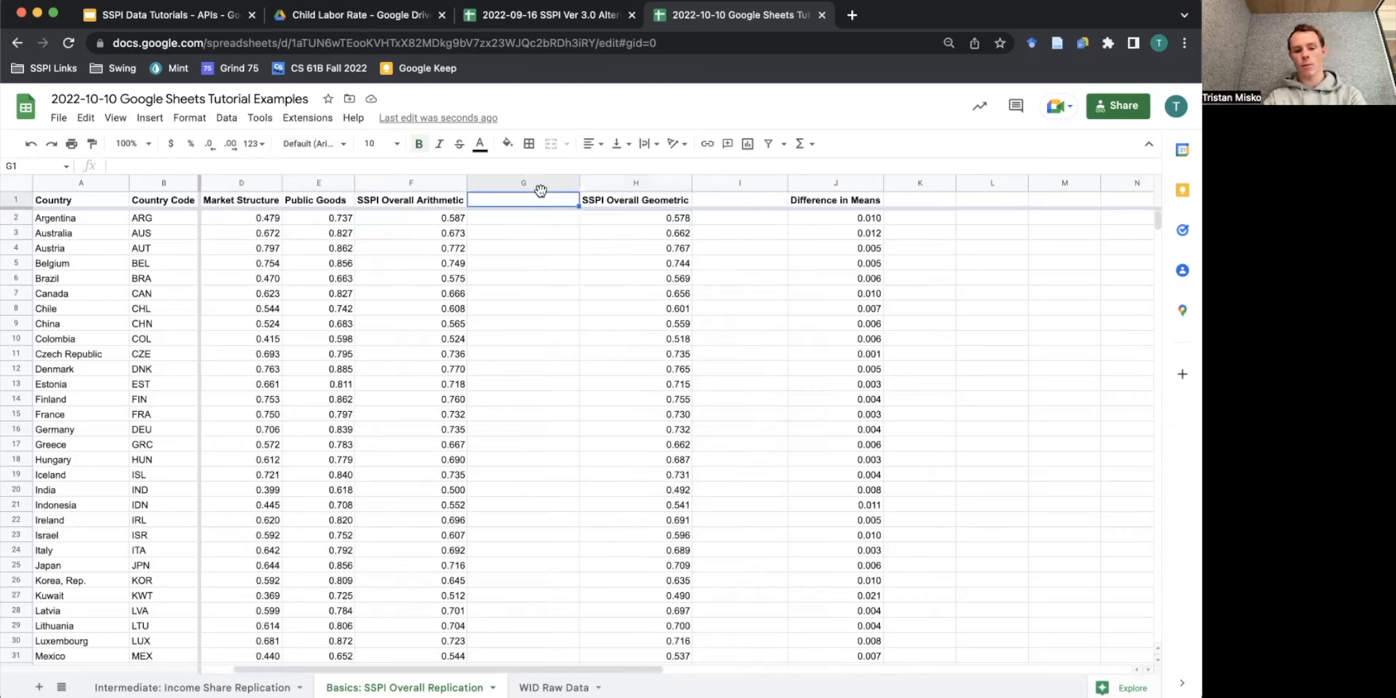
{"action": "type", "text": "Rank"}
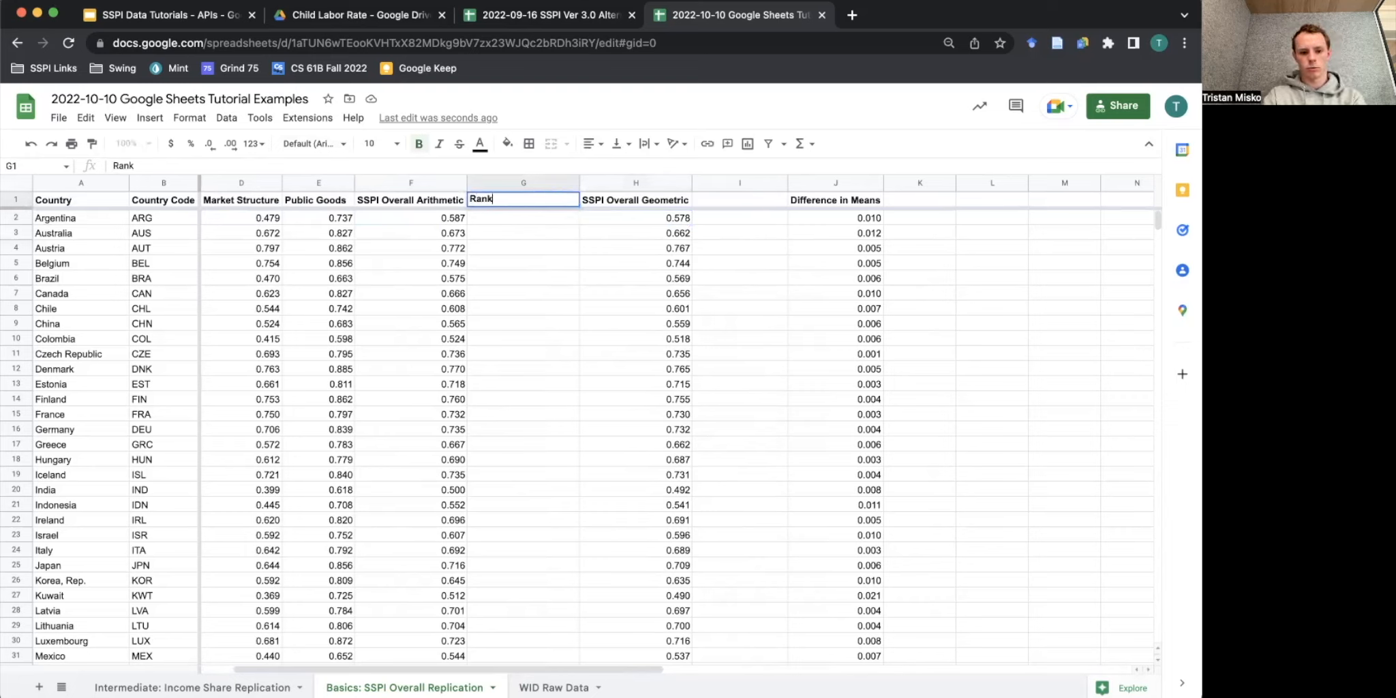
{"action": "key", "text": "Escape"}
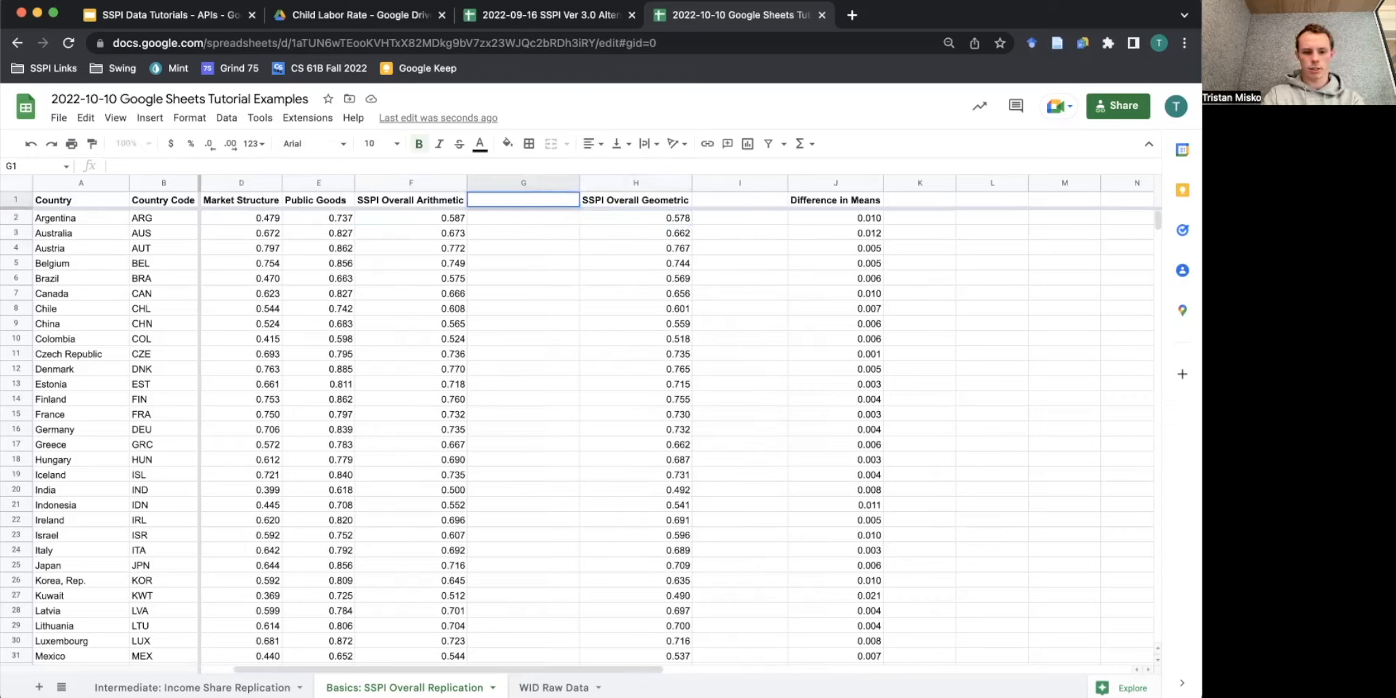
{"action": "type", "text": "Arith R"}
{"action": "key", "text": "BackSpace"}
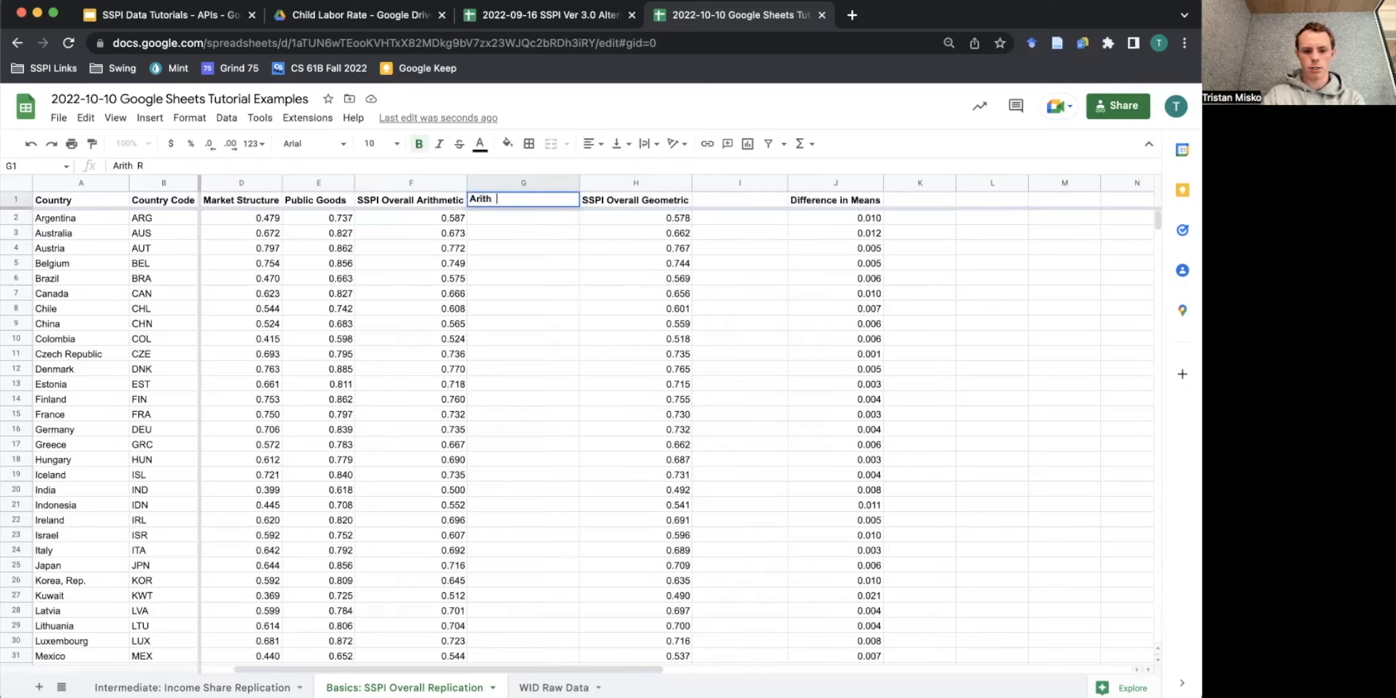
{"action": "type", "text": "anks"}
{"action": "key", "text": "Tab"}
{"action": "key", "text": "Tab"}
{"action": "type", "text": "Geom Ranks"}
{"action": "key", "text": "Return"}
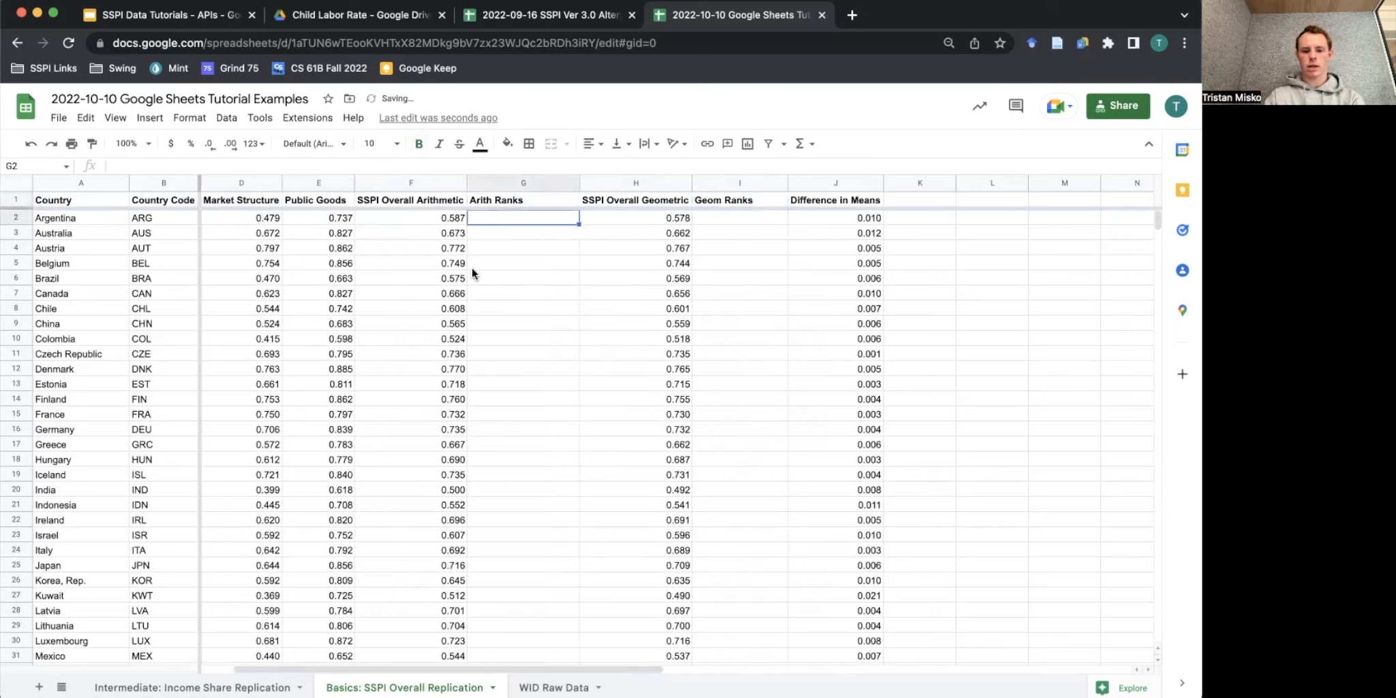
Sort the country table A1:J50, treating row 1 as headers, by SSPI Overall Arithmetic in descending order (Z → A).
{"action": "left_click", "coordinate": [97, 220]}
{"action": "left_click", "coordinate": [73, 198]}
{"action": "key", "text": "super+shift+Right"}
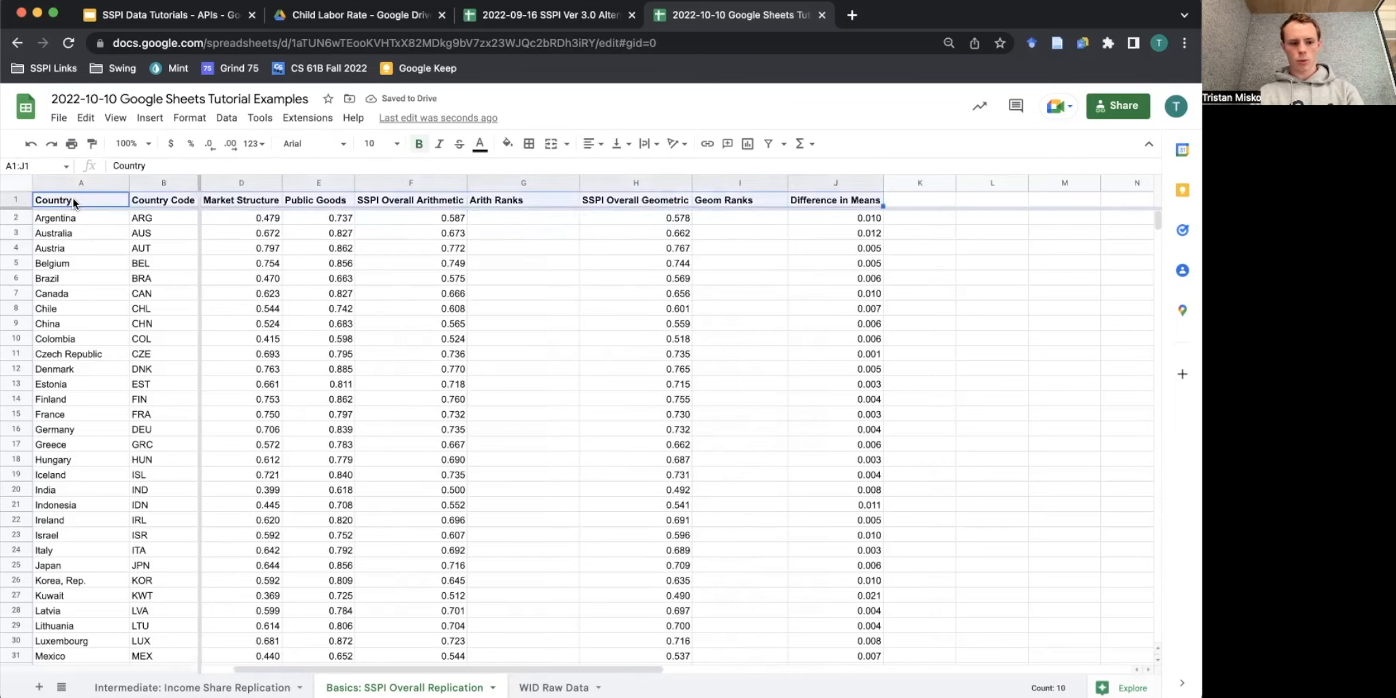
{"action": "key", "text": "super+shift+Down"}
{"action": "right_click", "coordinate": [161, 358]}
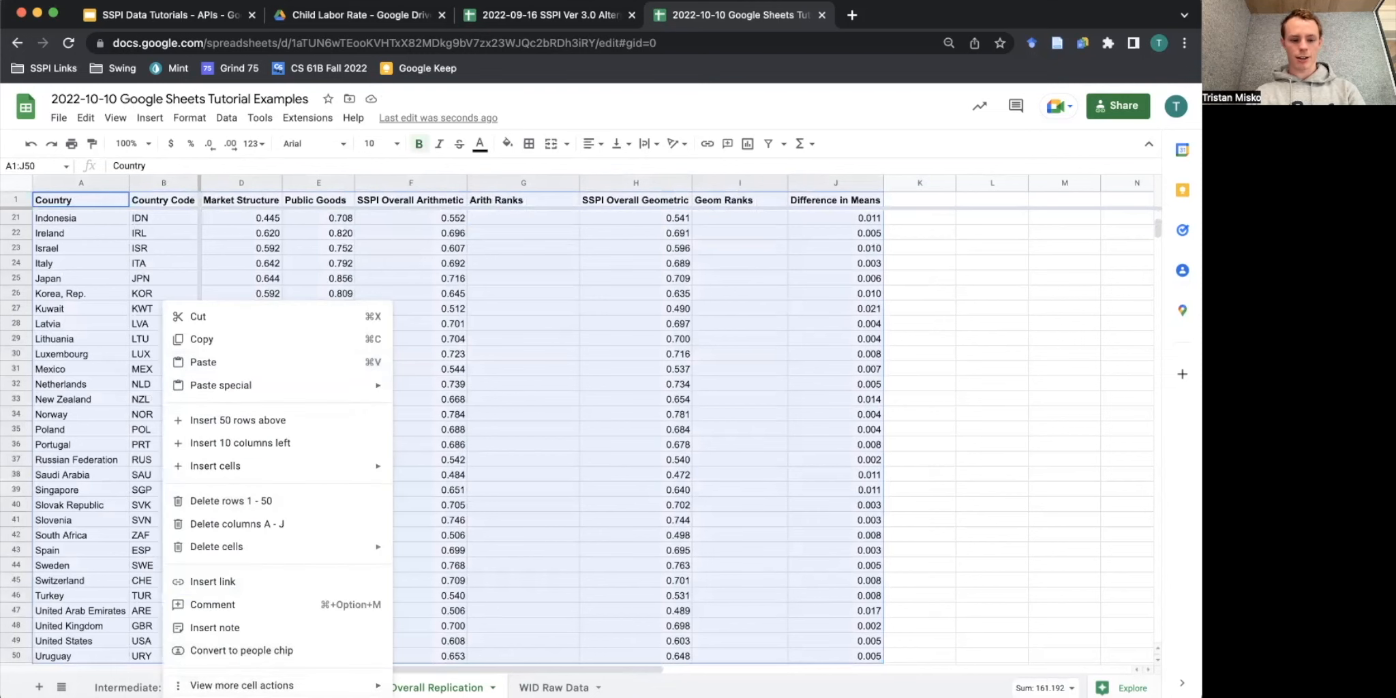
{"action": "mouse_move", "coordinate": [272, 685]}
{"action": "left_click", "coordinate": [436, 612]}
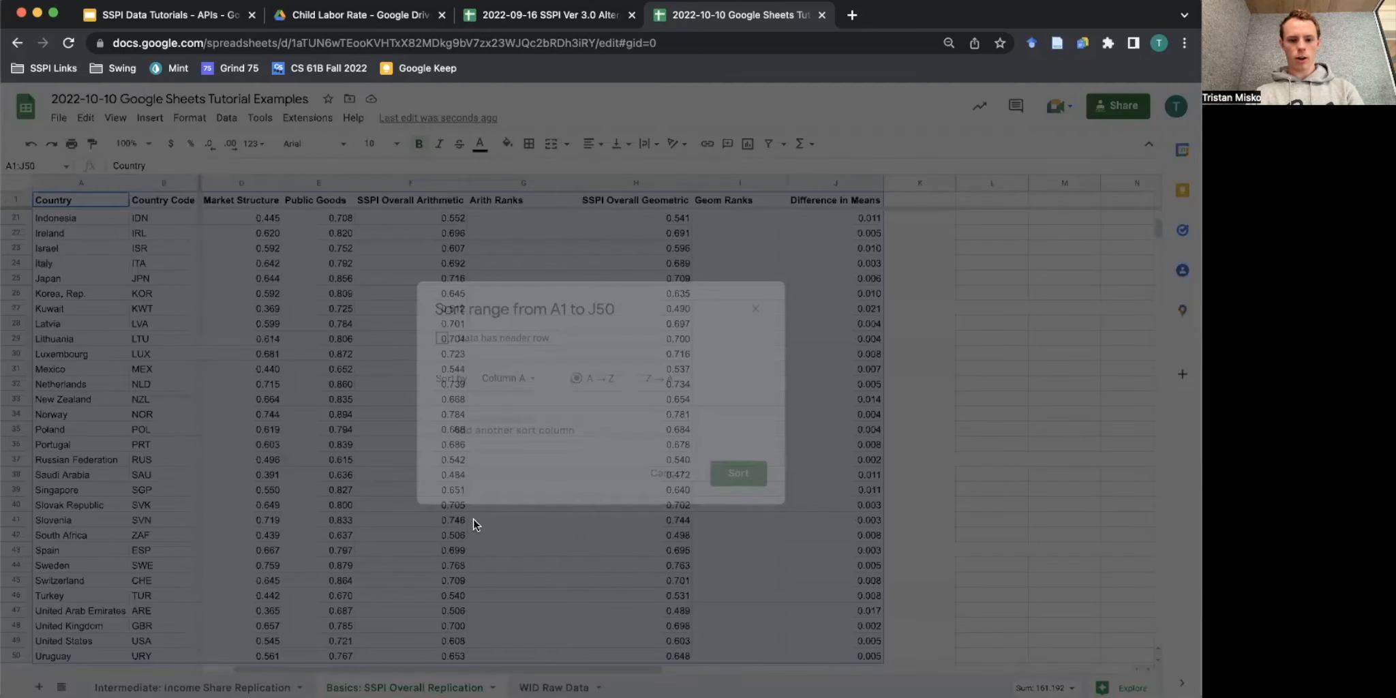
{"action": "left_click", "coordinate": [517, 336]}
{"action": "left_click", "coordinate": [508, 377]}
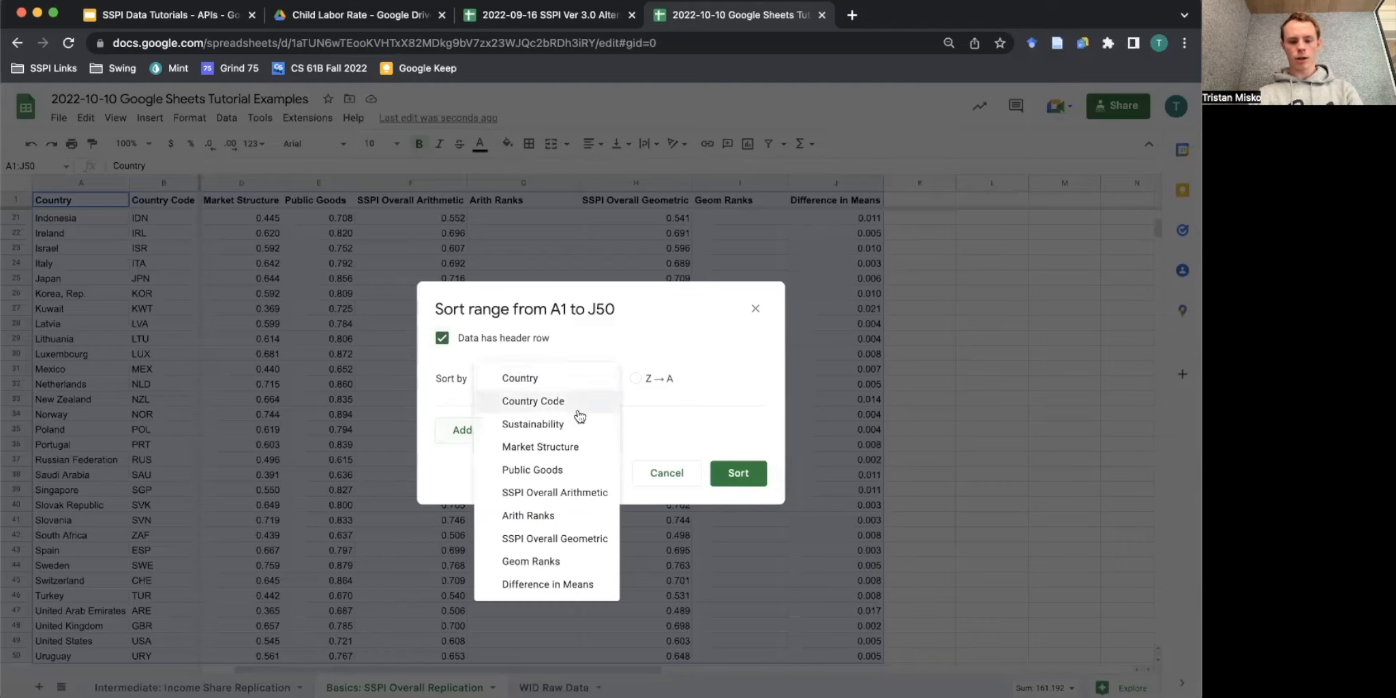
{"action": "left_click", "coordinate": [571, 492]}
{"action": "left_click", "coordinate": [686, 376]}
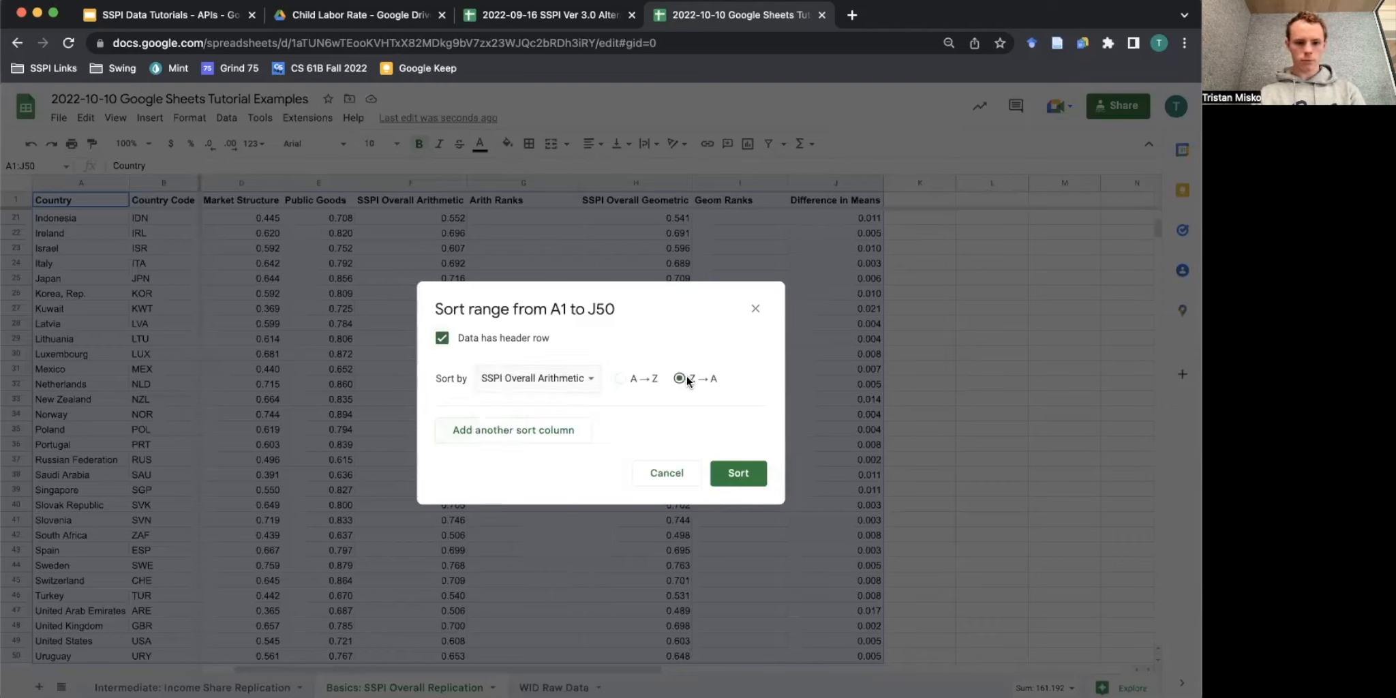
{"action": "left_click", "coordinate": [742, 474]}
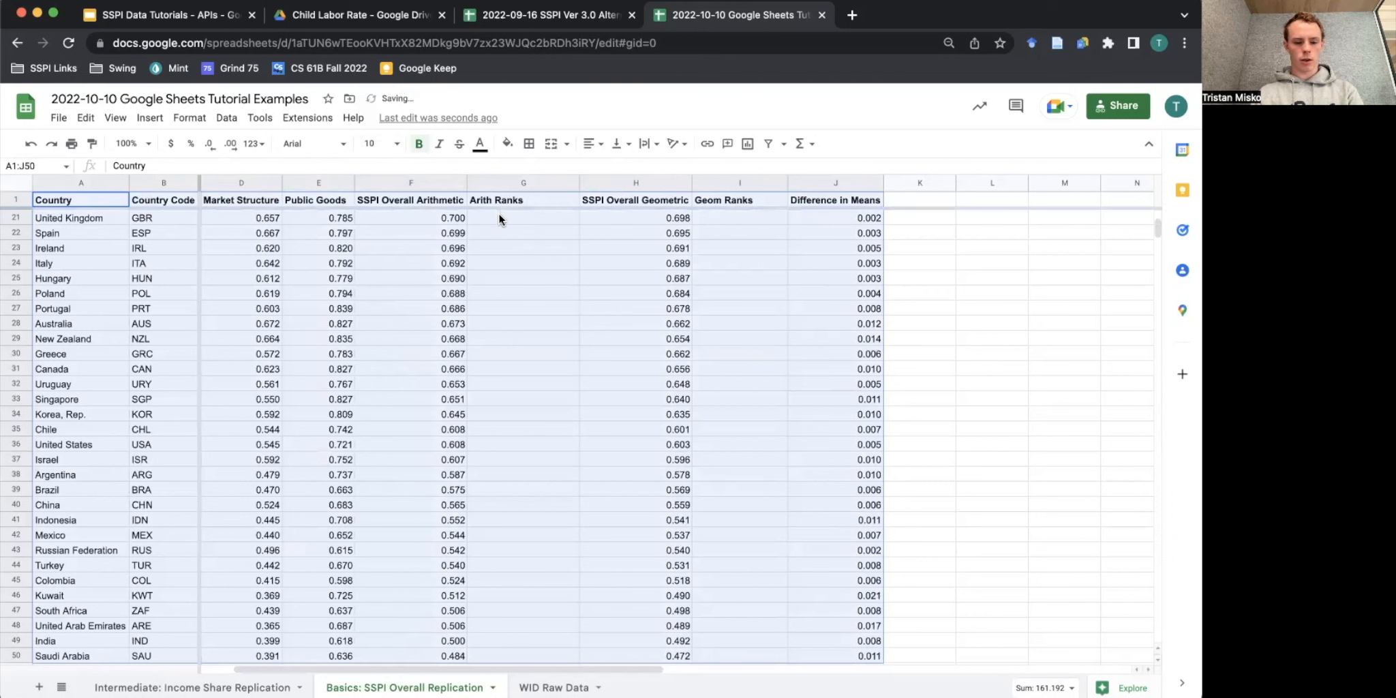
Enter the ranks 1, 2 and 3 for the first three countries in G2:G4 under Arith Ranks.
{"action": "left_click", "coordinate": [500, 215]}
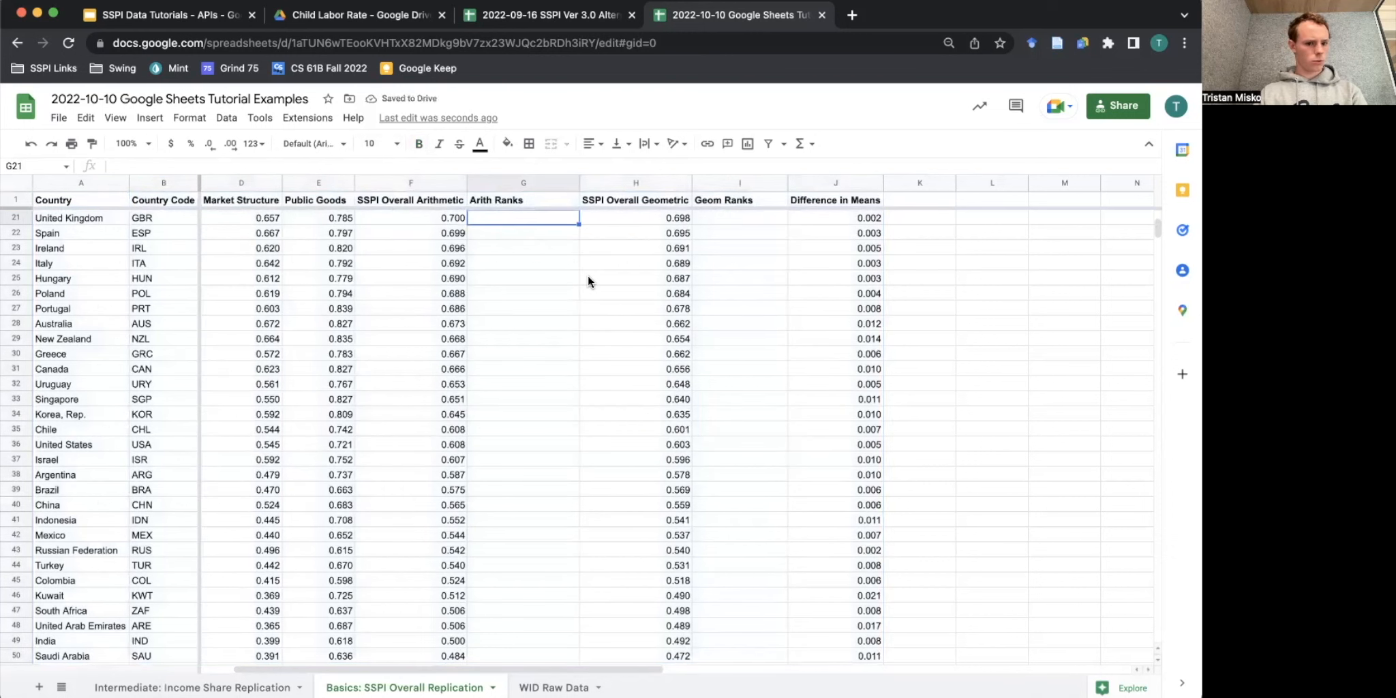
{"action": "scroll", "coordinate": [589, 281], "scroll_direction": "left", "scroll_amount": 2}
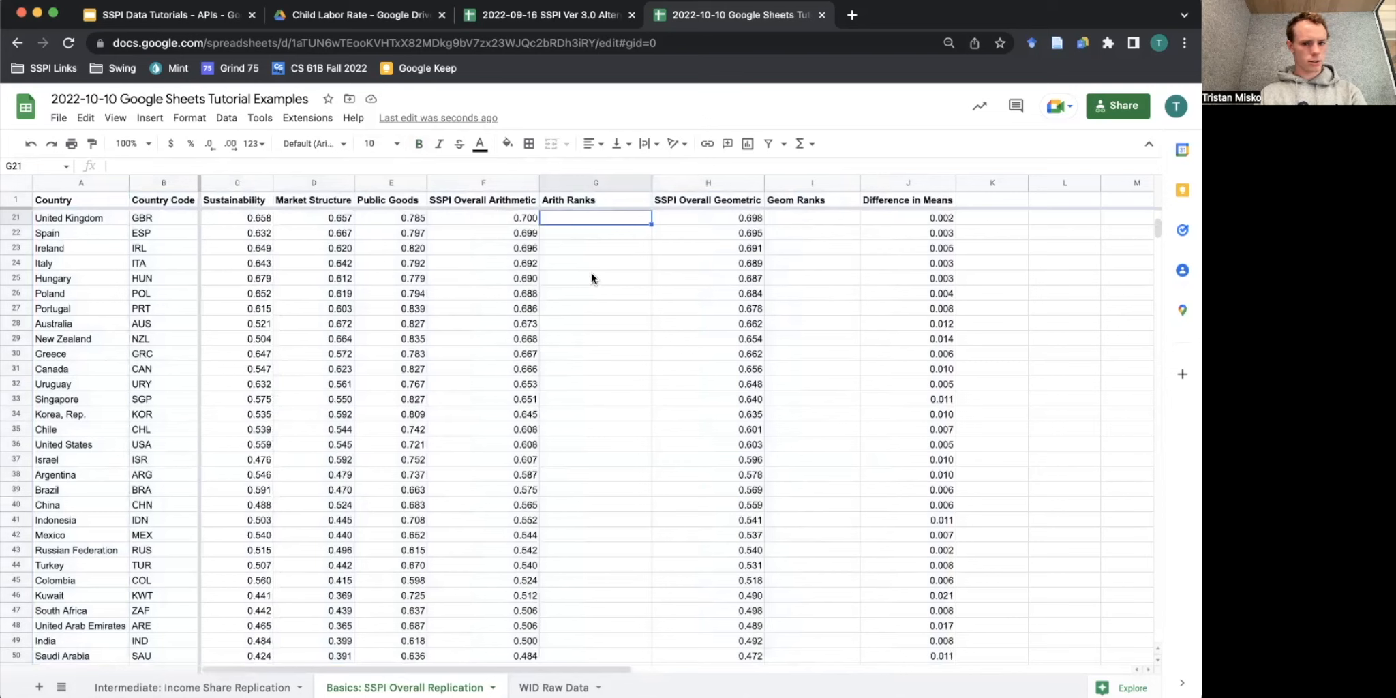
{"action": "scroll", "coordinate": [581, 273], "scroll_direction": "up", "scroll_amount": 6}
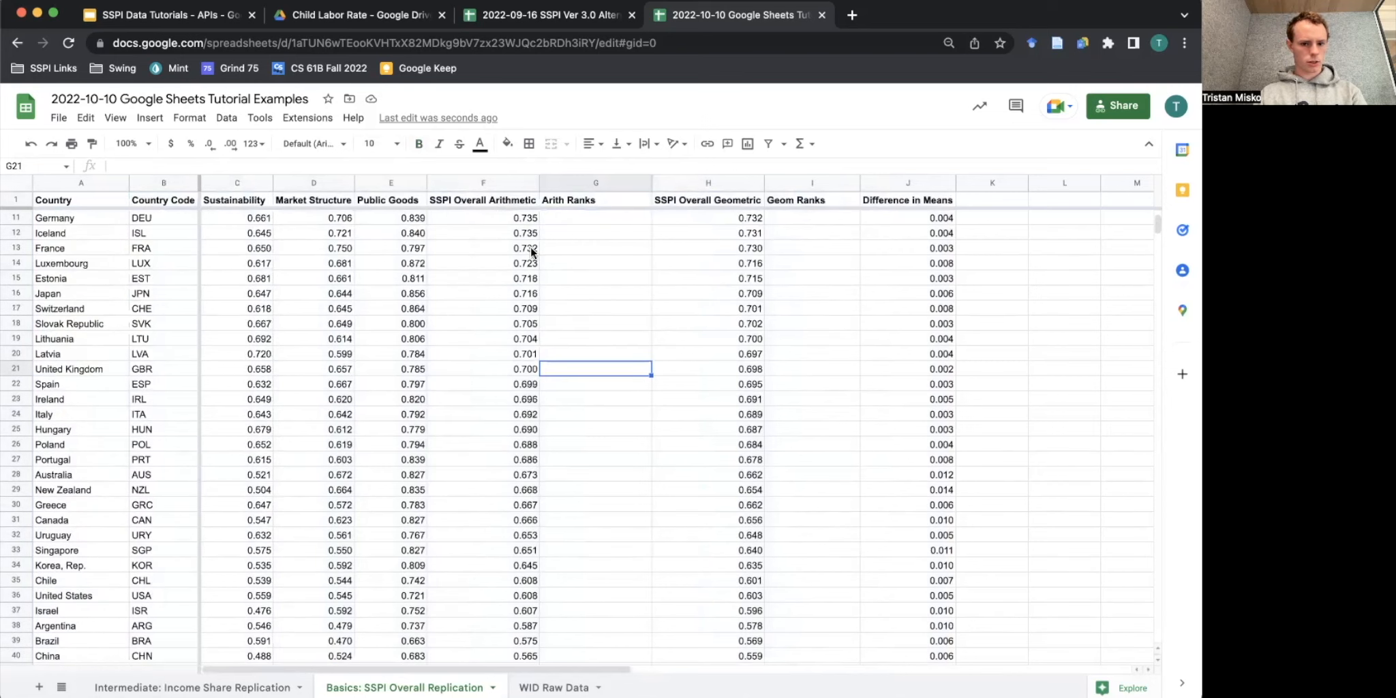
{"action": "left_click", "coordinate": [576, 220]}
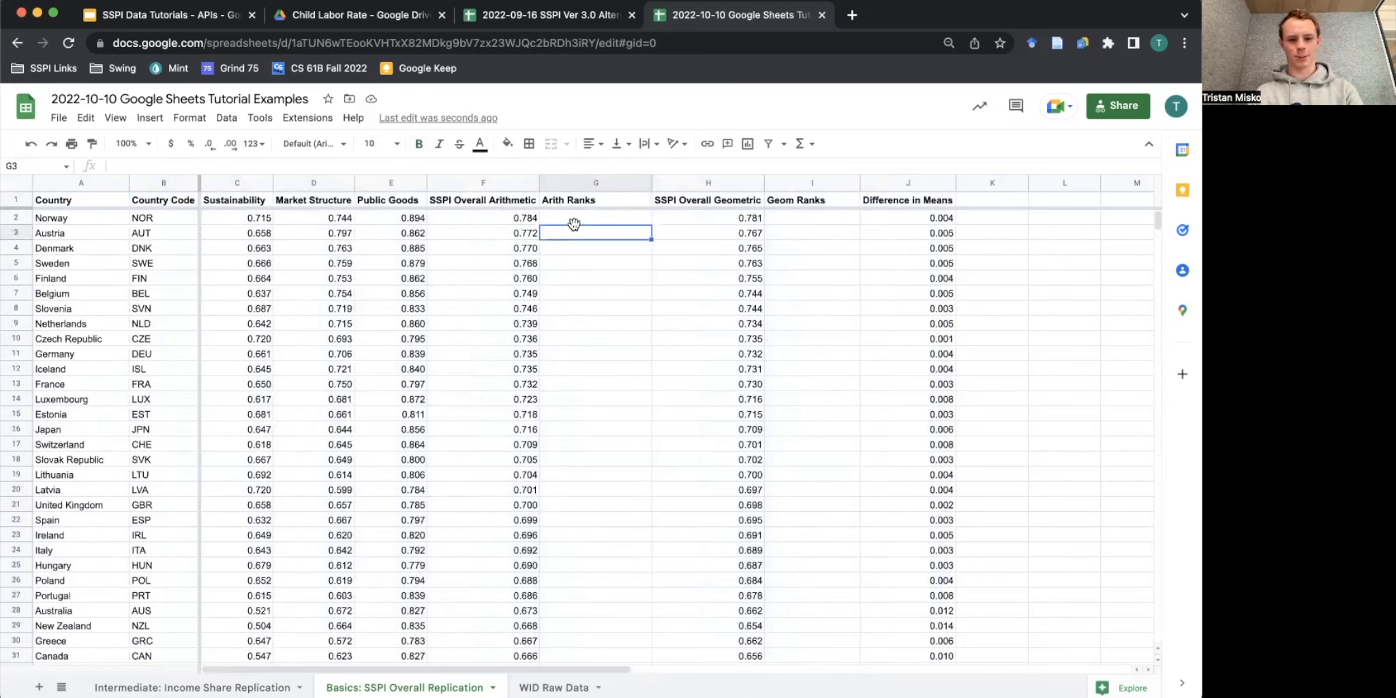
{"action": "left_click", "coordinate": [572, 205]}
{"action": "left_click", "coordinate": [576, 216]}
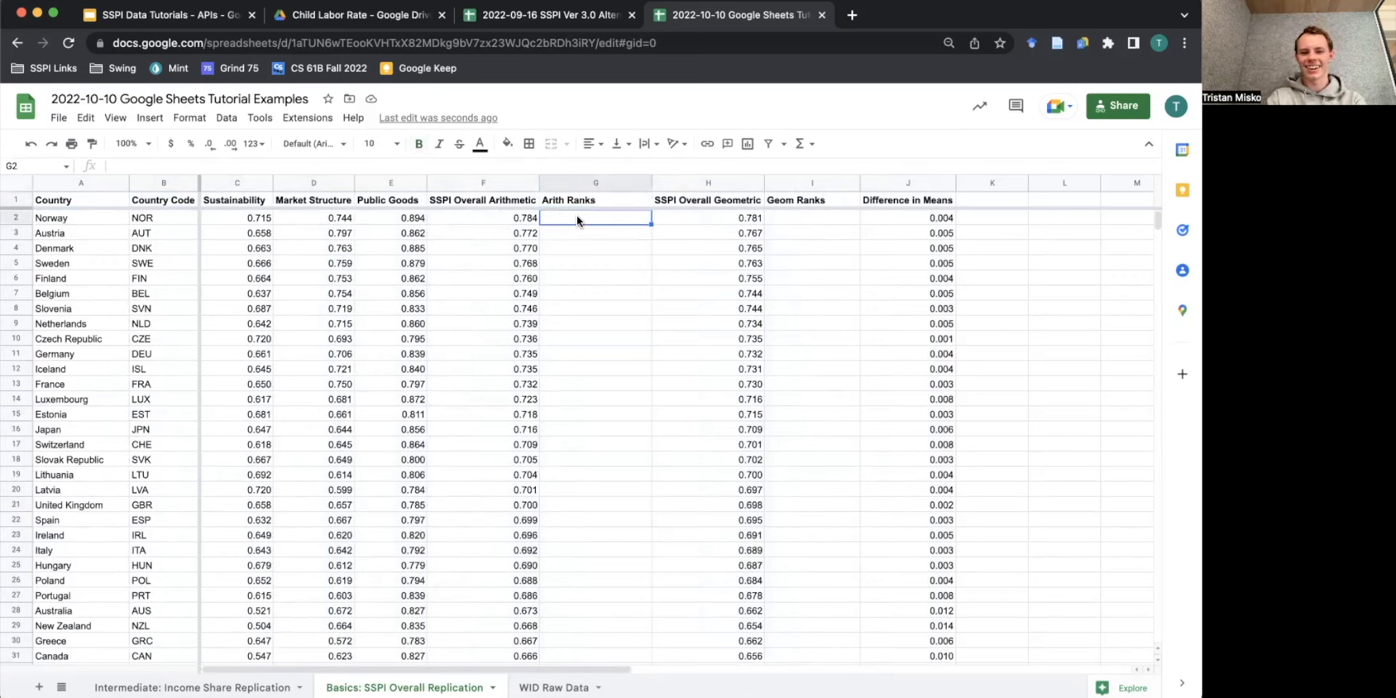
{"action": "type", "text": "1"}
{"action": "key", "text": "Return"}
{"action": "type", "text": "2"}
{"action": "key", "text": "Return"}
{"action": "type", "text": "3"}
{"action": "key", "text": "Return"}
Format the ranks in G2:G4 to show no decimal places.
{"action": "left_click_drag", "start_coordinate": [596, 217], "coordinate": [598, 251]}
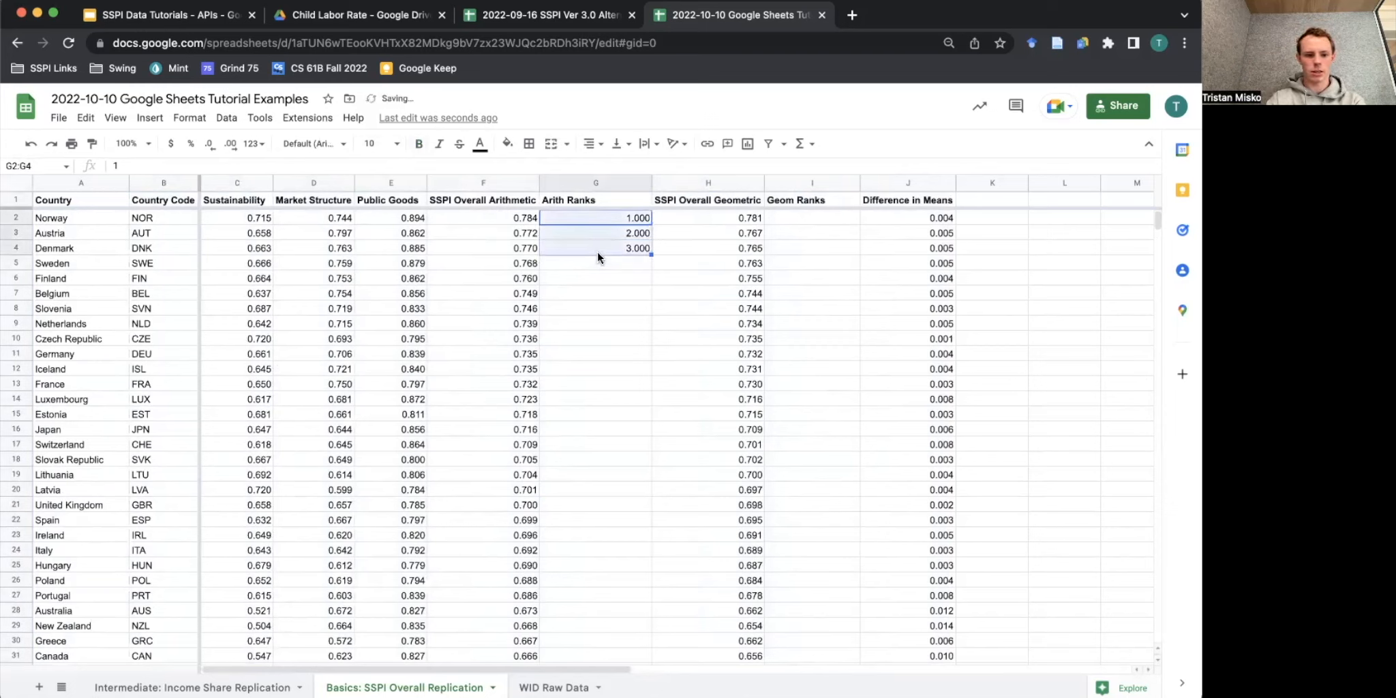
{"action": "left_click", "coordinate": [209, 143]}
{"action": "left_click", "coordinate": [209, 144]}
{"action": "left_click", "coordinate": [208, 144]}
{"action": "left_click", "coordinate": [573, 298]}
Try to fill the ranks down to G7 from the single value 3 in G4.
{"action": "left_click_drag", "start_coordinate": [631, 218], "coordinate": [635, 249]}
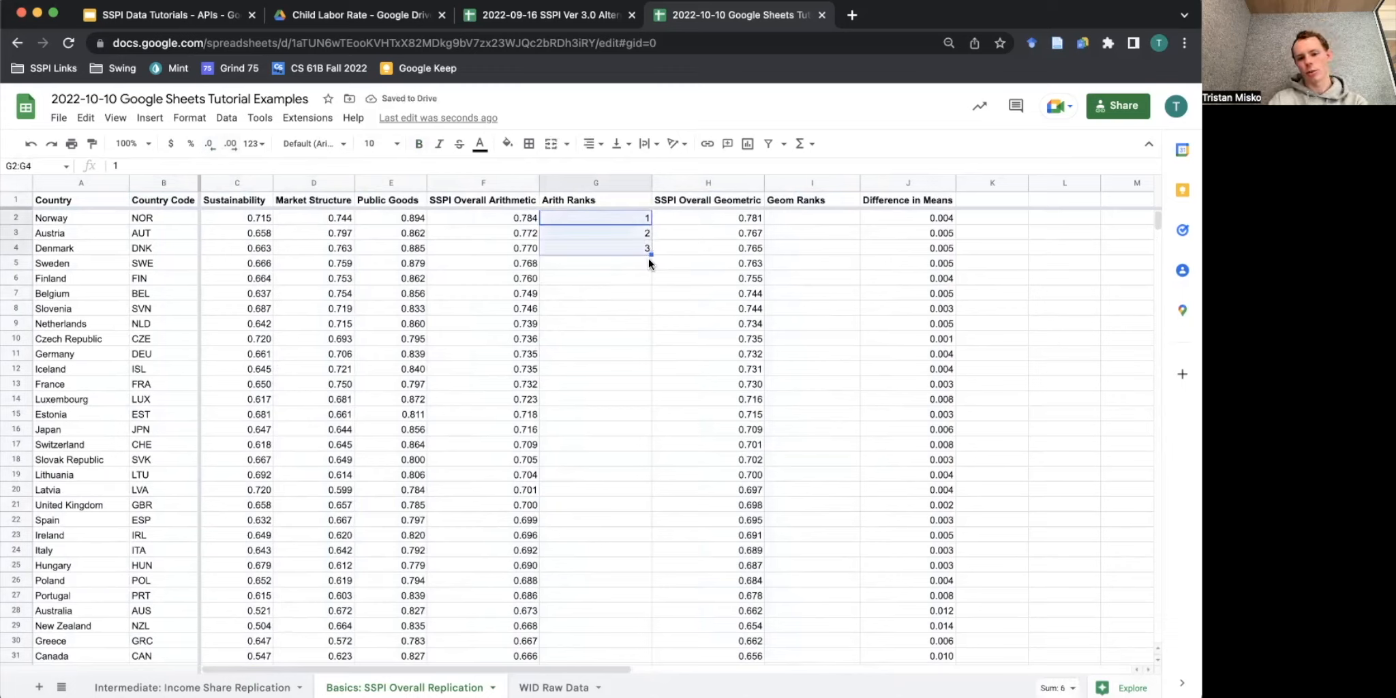
{"action": "left_click", "coordinate": [638, 279]}
{"action": "left_click", "coordinate": [644, 249]}
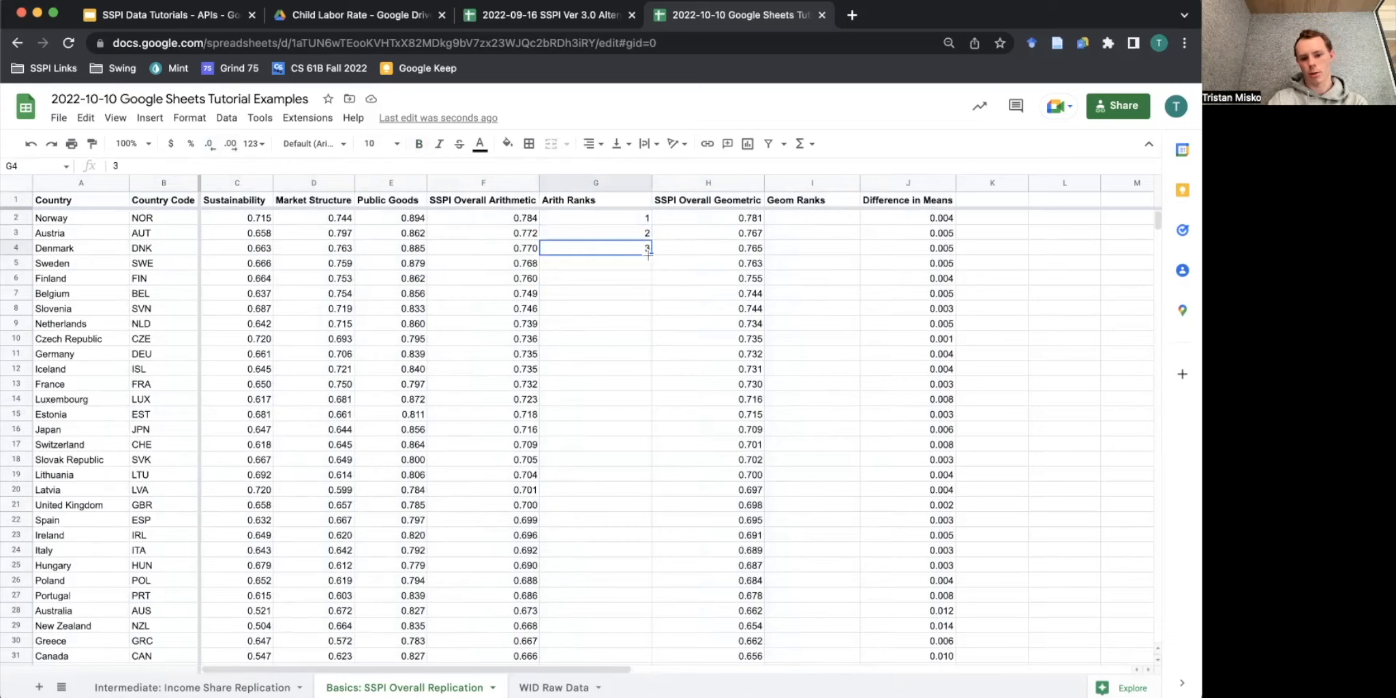
{"action": "left_click_drag", "start_coordinate": [651, 254], "coordinate": [650, 299]}
{"action": "left_click", "coordinate": [675, 297]}
Clear G4:G7 and re-enter 3 in G4.
{"action": "left_click_drag", "start_coordinate": [626, 249], "coordinate": [623, 297]}
{"action": "key", "text": "Delete"}
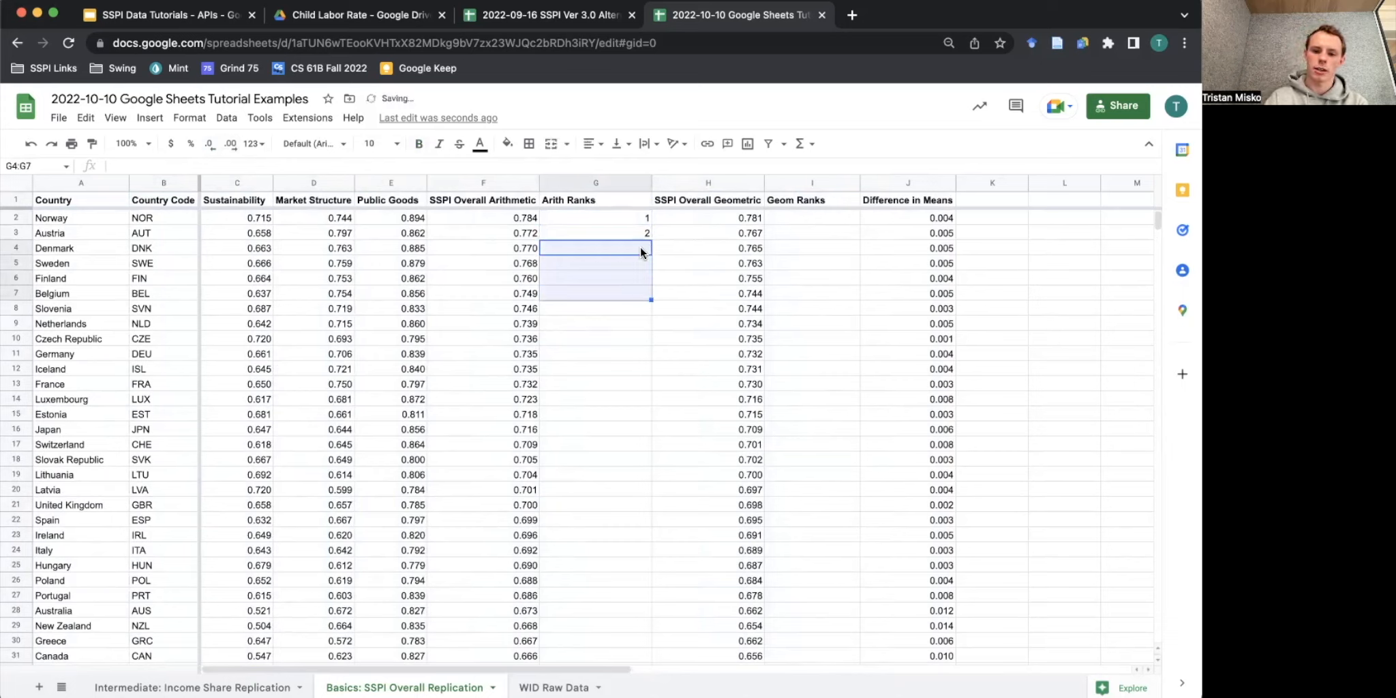
{"action": "left_click", "coordinate": [643, 246]}
{"action": "type", "text": "3"}
{"action": "key", "text": "Return"}
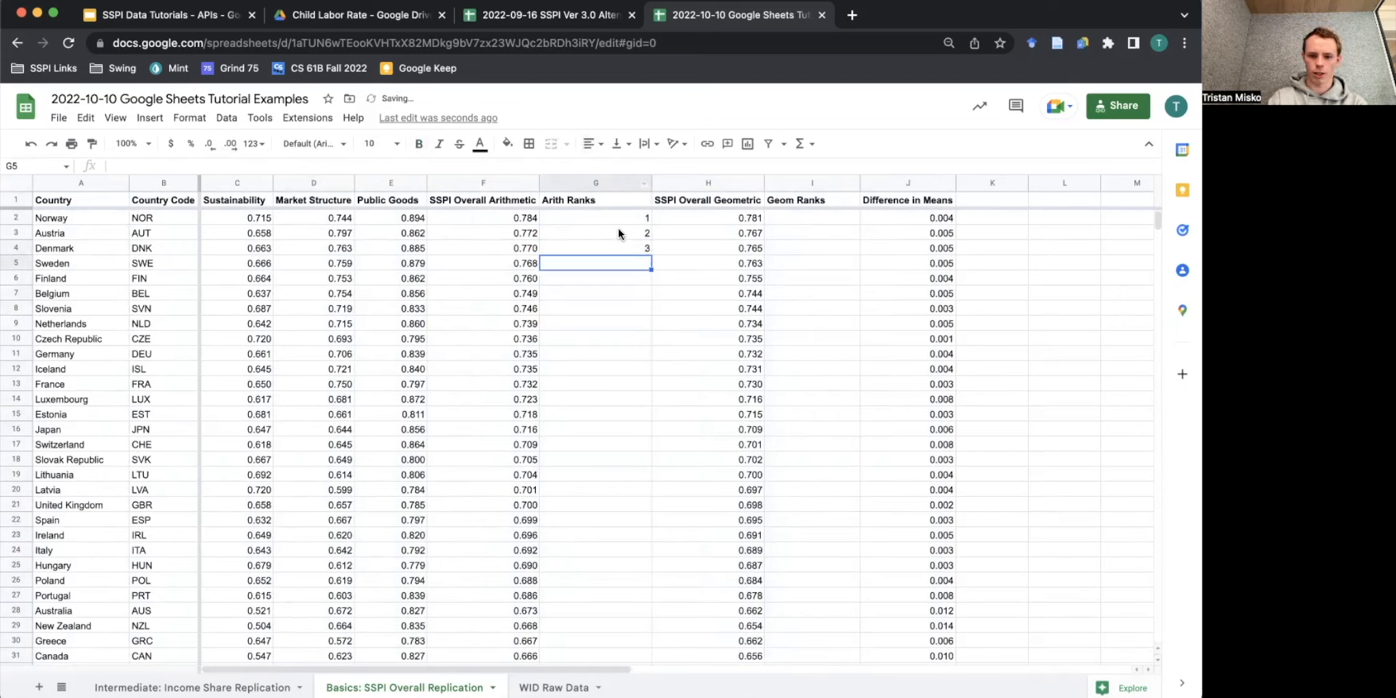
Extend the 1, 2, 3 series from G2:G4 down the Arith Ranks column to row 50.
{"action": "left_click_drag", "start_coordinate": [620, 218], "coordinate": [626, 247]}
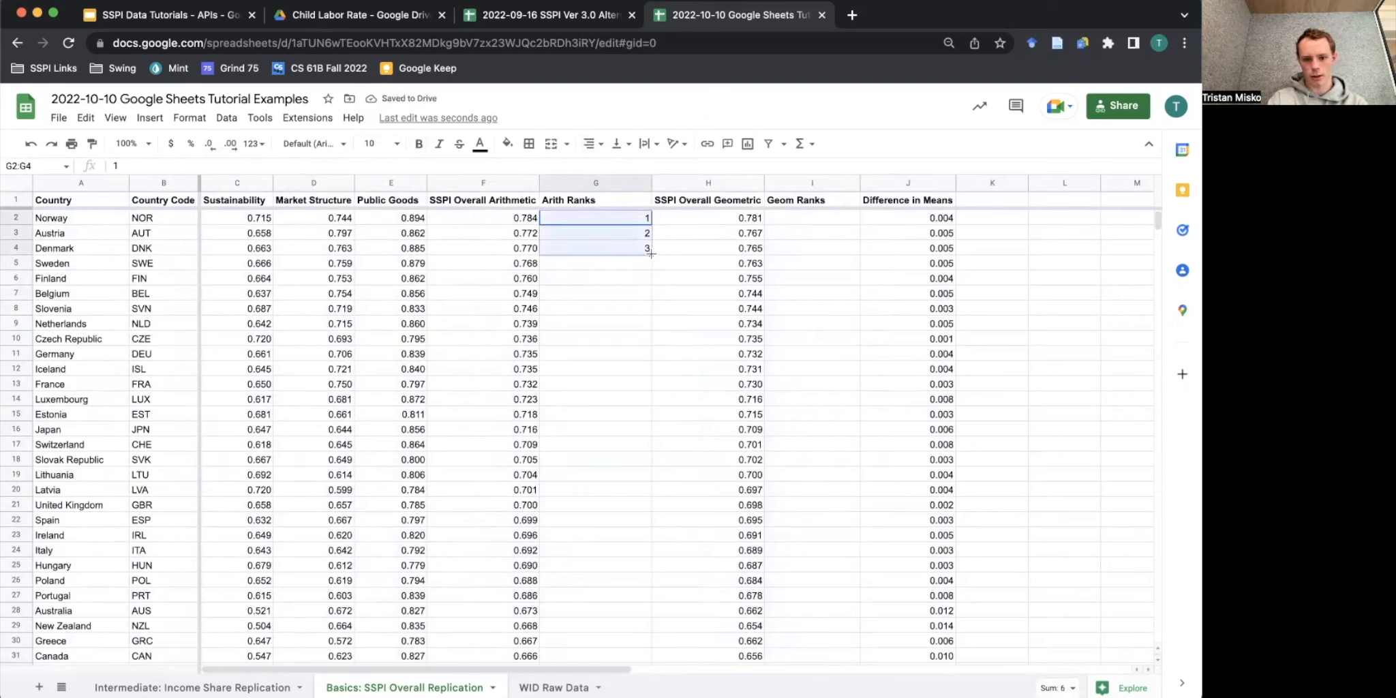
{"action": "left_click_drag", "start_coordinate": [650, 297], "coordinate": [651, 296]}
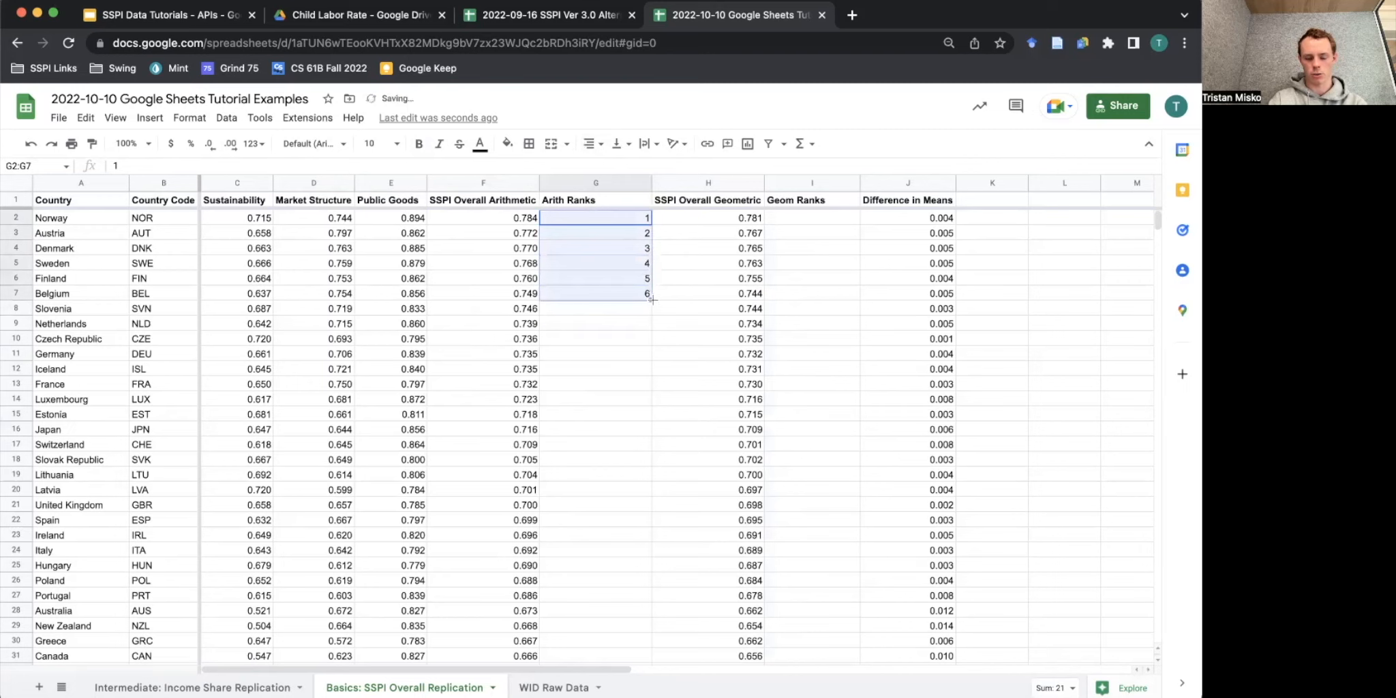
{"action": "scroll", "coordinate": [641, 409], "scroll_direction": "down", "scroll_amount": 10}
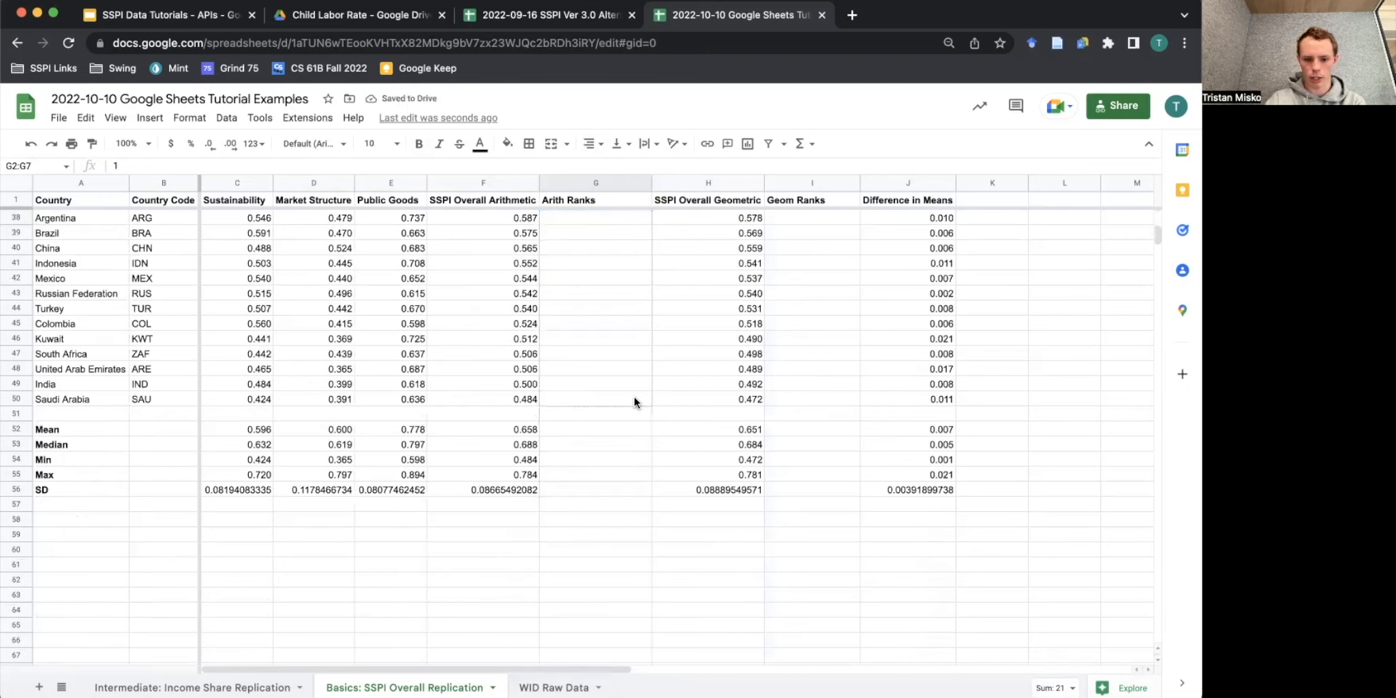
{"action": "left_click_drag", "start_coordinate": [634, 396], "coordinate": [634, 397]}
{"action": "scroll", "coordinate": [634, 396], "scroll_direction": "up", "scroll_amount": 10}
{"action": "scroll", "coordinate": [532, 247], "scroll_direction": "down", "scroll_amount": 10}
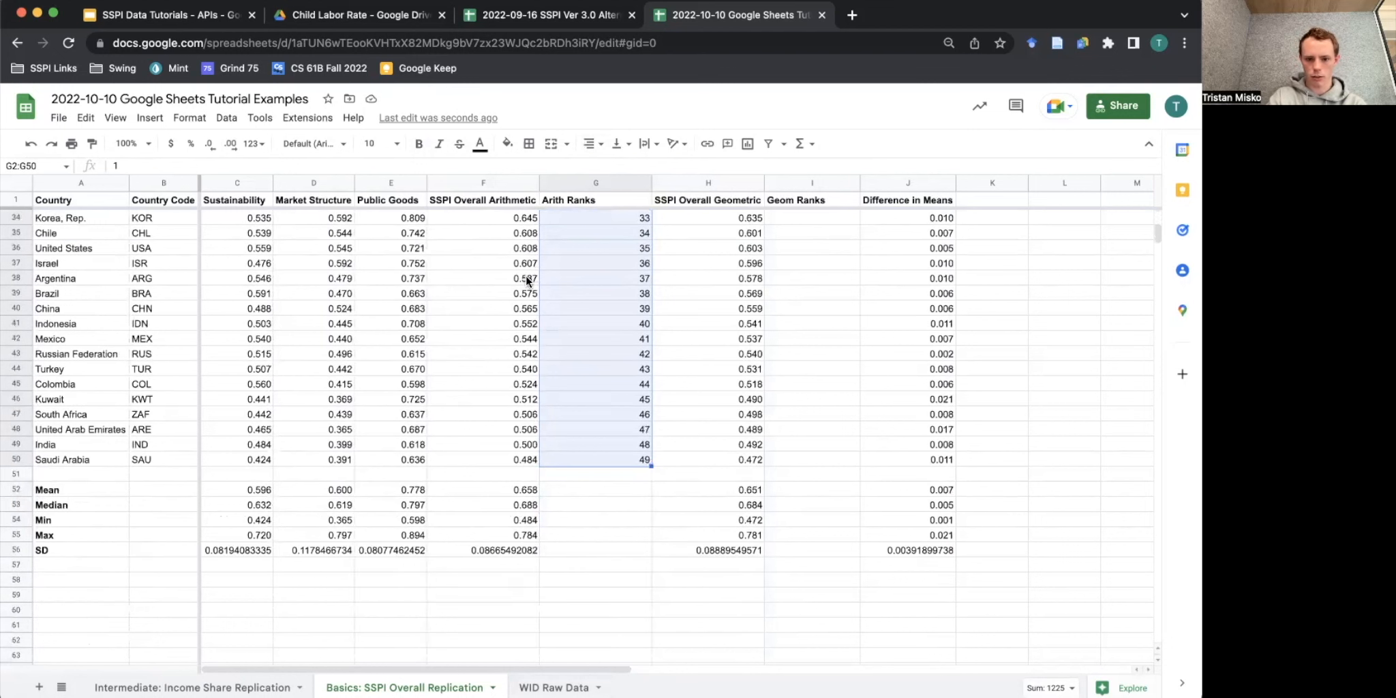
Narrow the Arith Ranks column to about the width of its header.
{"action": "scroll", "coordinate": [527, 279], "scroll_direction": "up", "scroll_amount": 10}
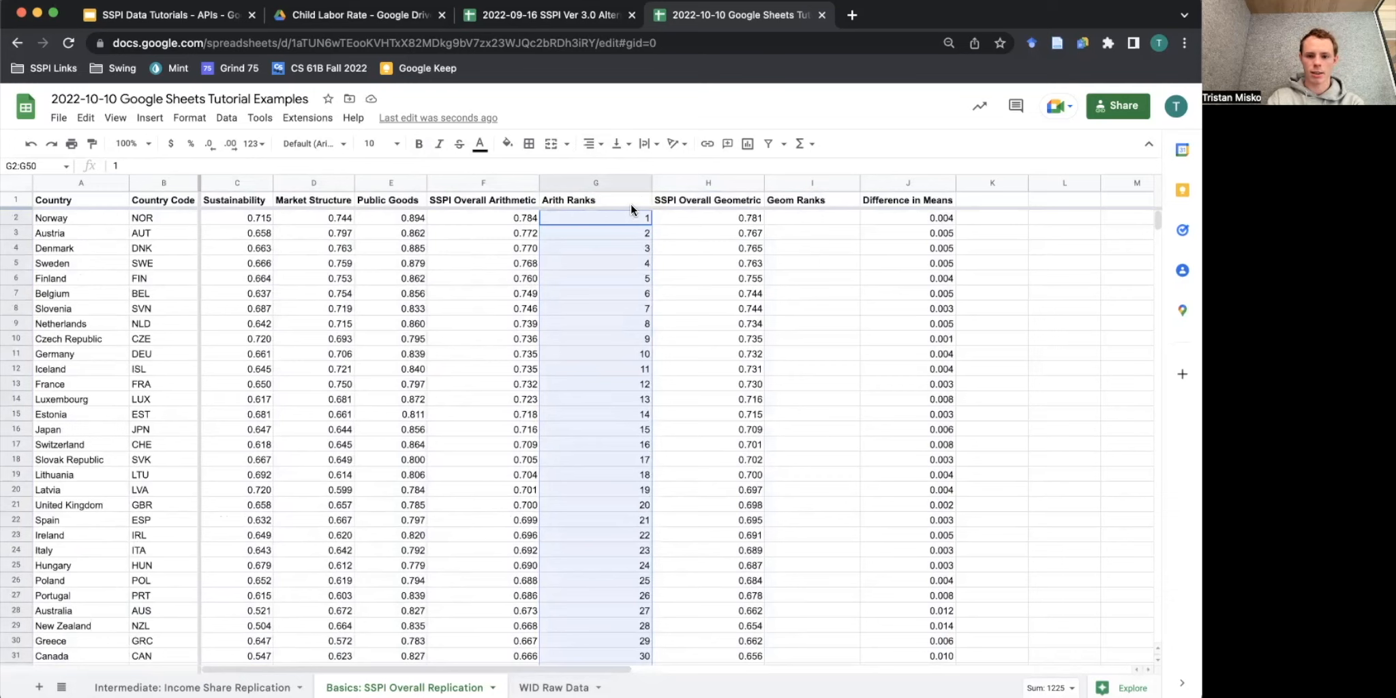
{"action": "left_click_drag", "start_coordinate": [652, 180], "coordinate": [604, 181]}
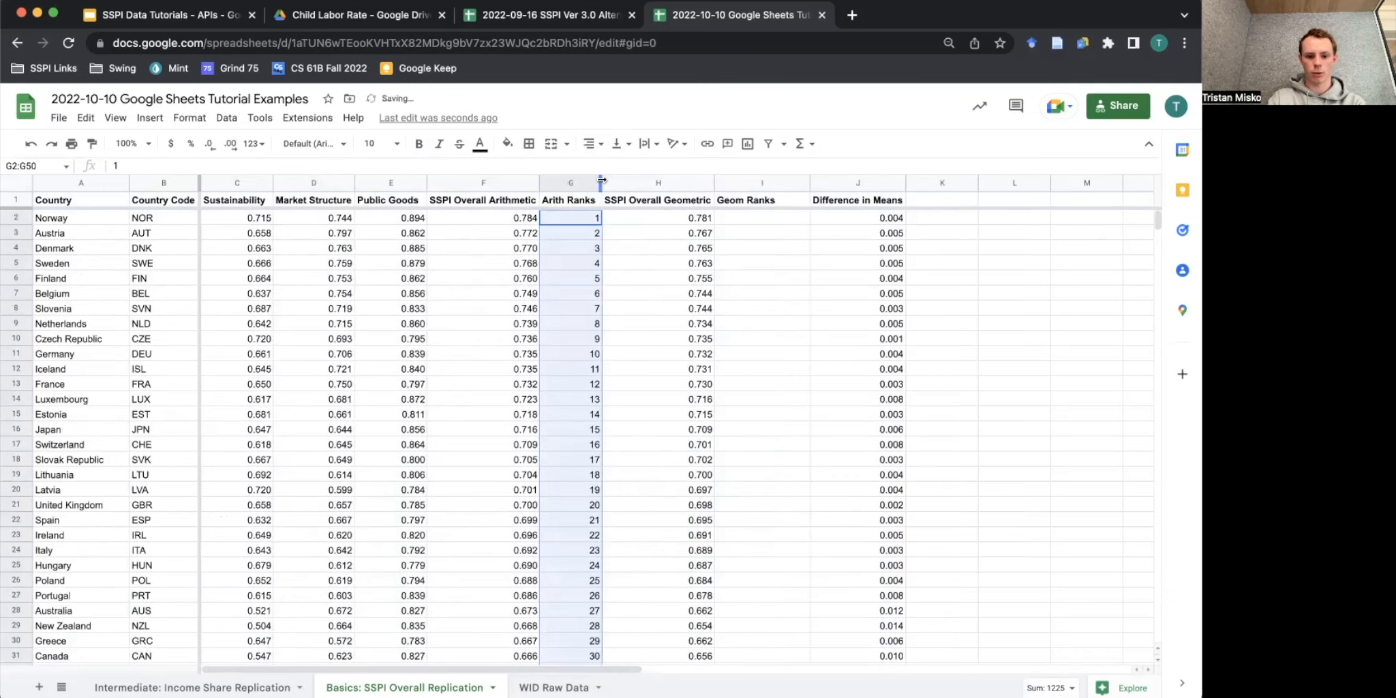
{"action": "left_click", "coordinate": [577, 220]}
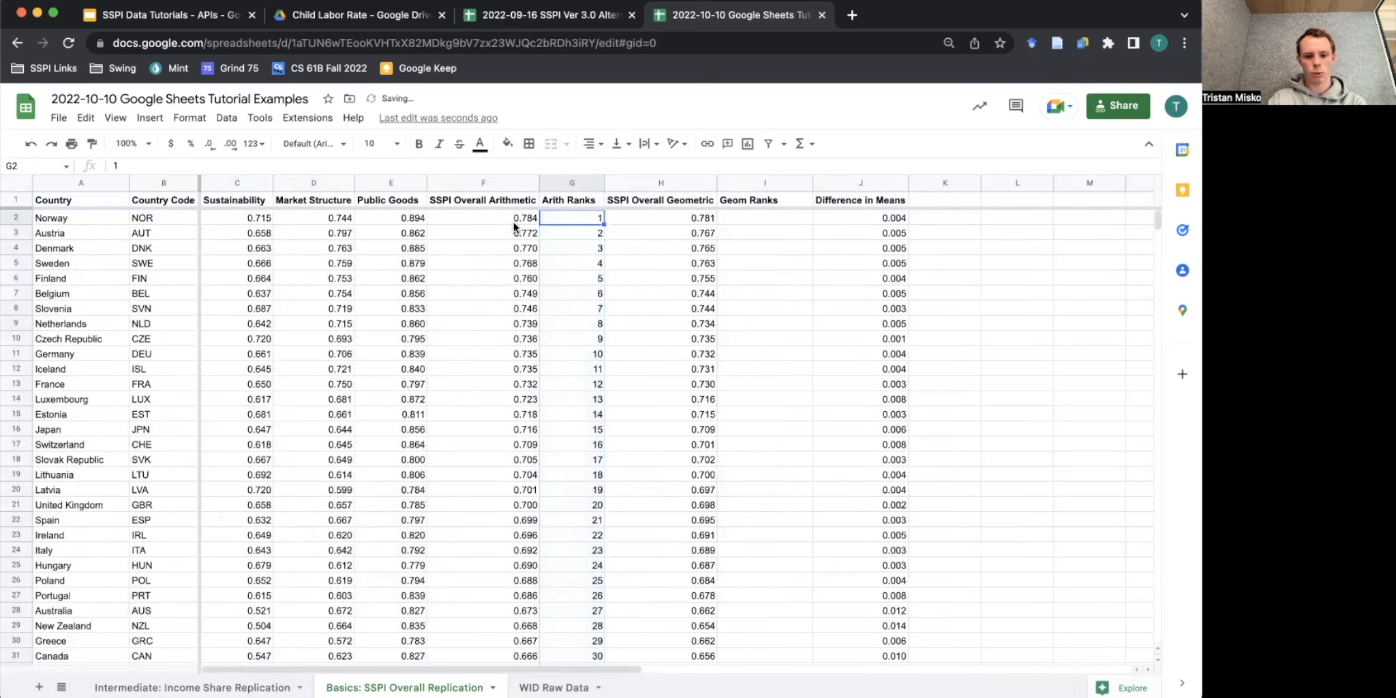
Sort the range A1:J50, treating the first row as a header, by SSPI Overall Geometric in descending order (Z → A).
{"action": "left_click", "coordinate": [45, 203]}
{"action": "key", "text": "ctrl+shift+Right"}
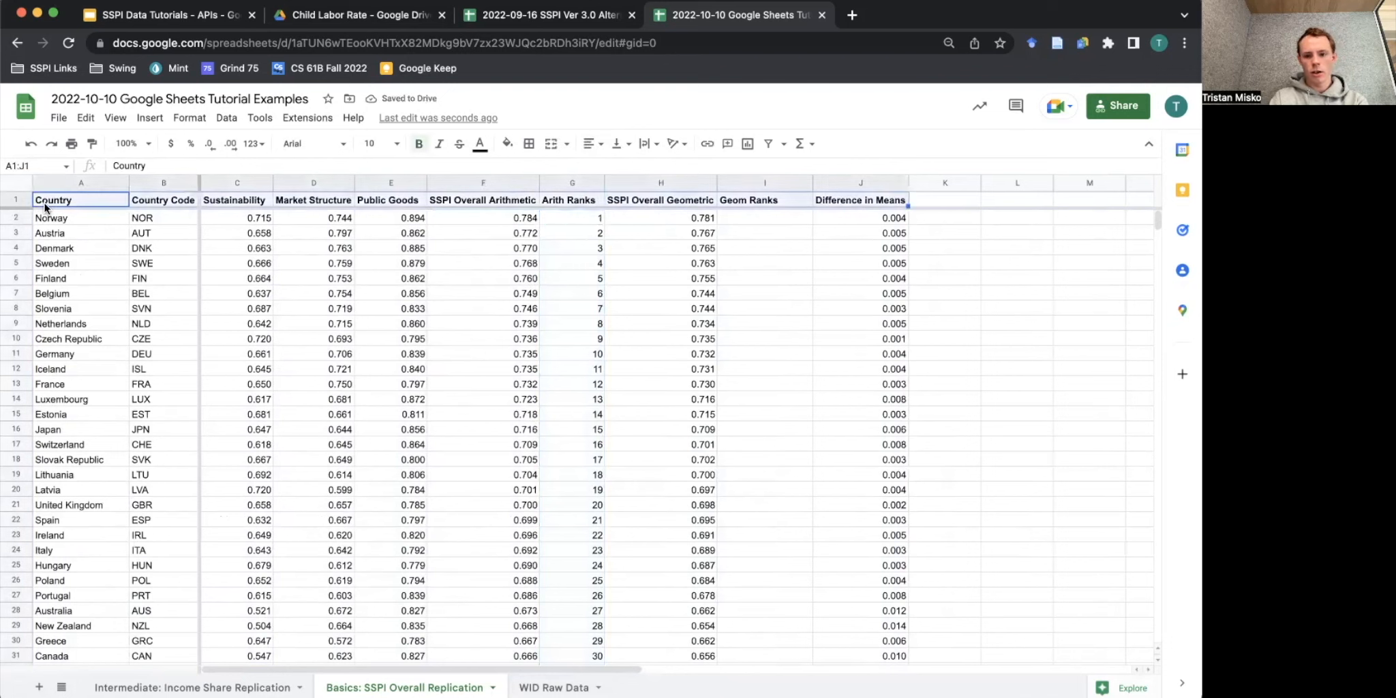
{"action": "key", "text": "ctrl+shift+Down"}
{"action": "right_click", "coordinate": [282, 277]}
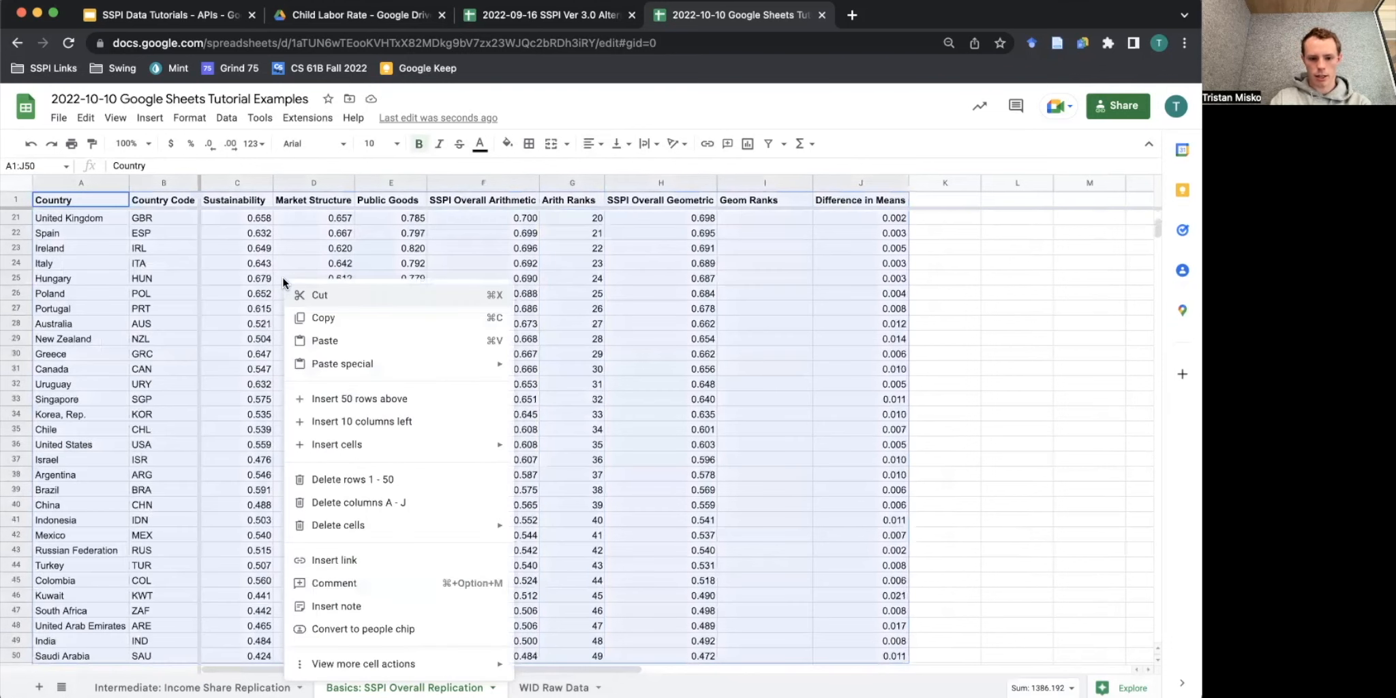
{"action": "mouse_move", "coordinate": [365, 659]}
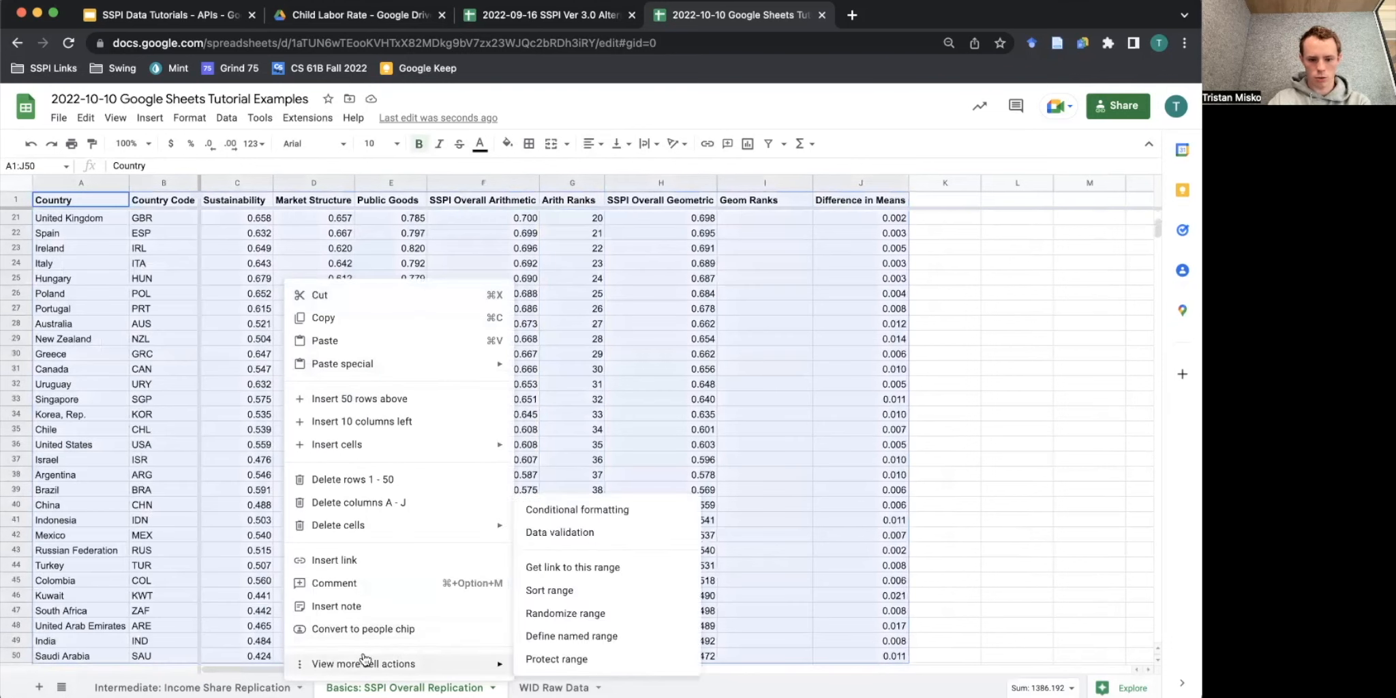
{"action": "left_click", "coordinate": [550, 590]}
{"action": "left_click", "coordinate": [493, 337]}
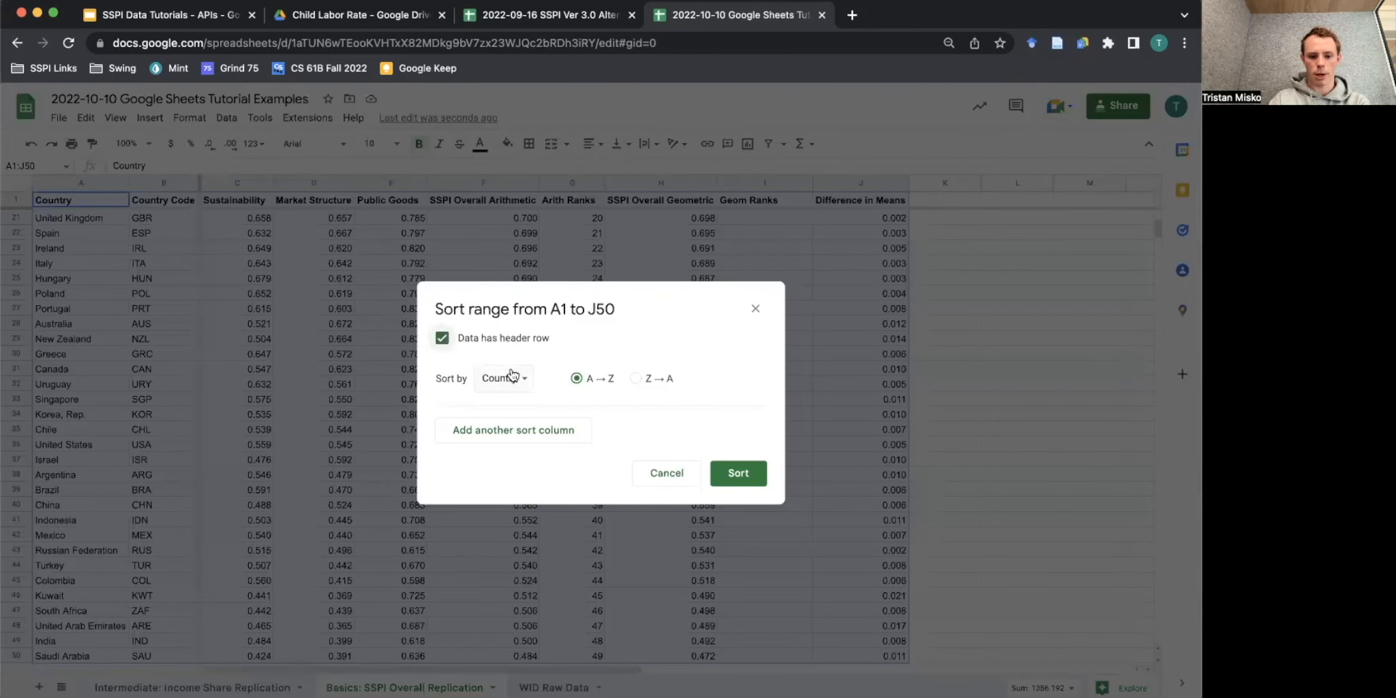
{"action": "left_click", "coordinate": [512, 377]}
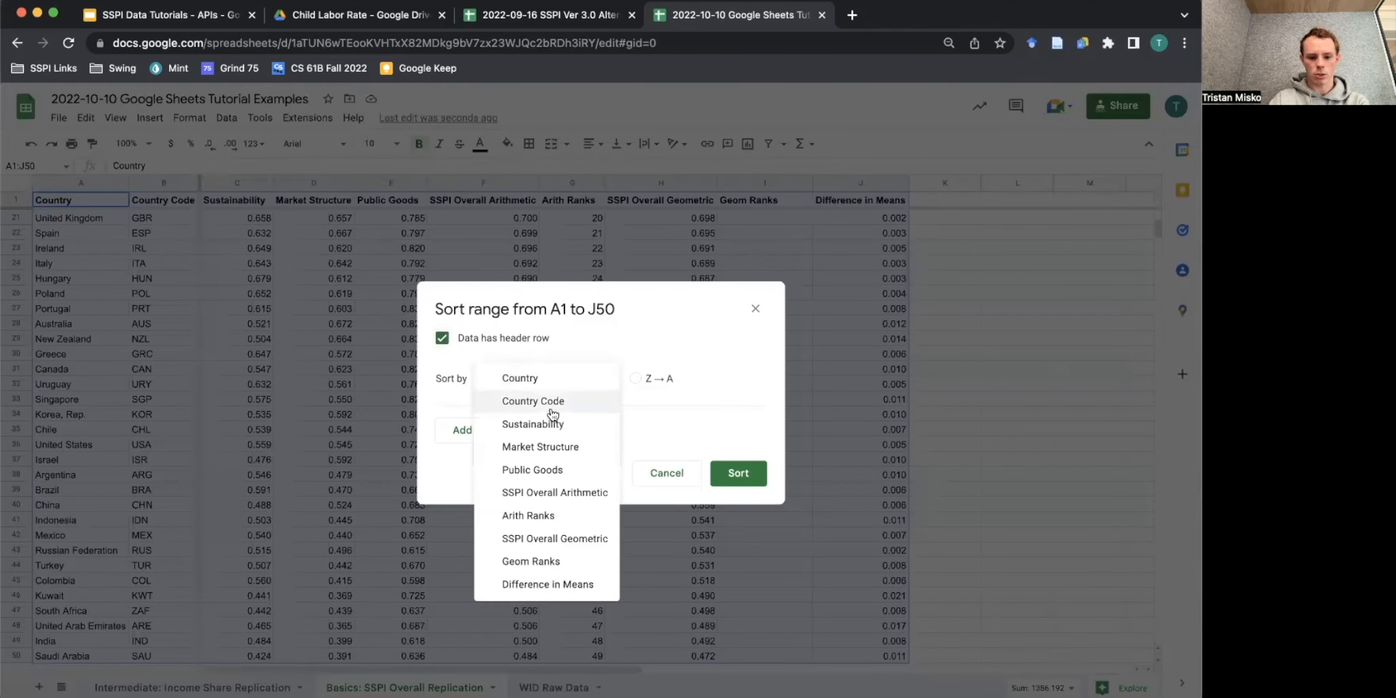
{"action": "left_click", "coordinate": [560, 539]}
{"action": "left_click", "coordinate": [696, 380]}
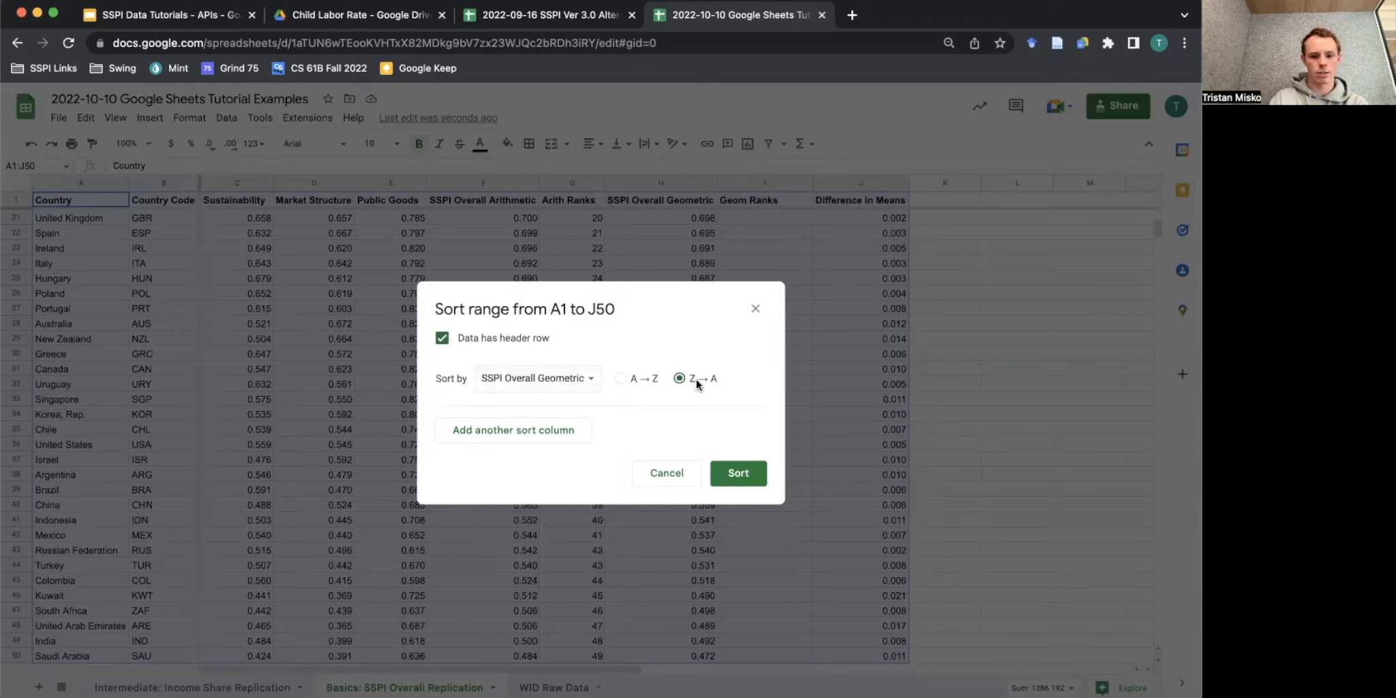
{"action": "left_click", "coordinate": [736, 473]}
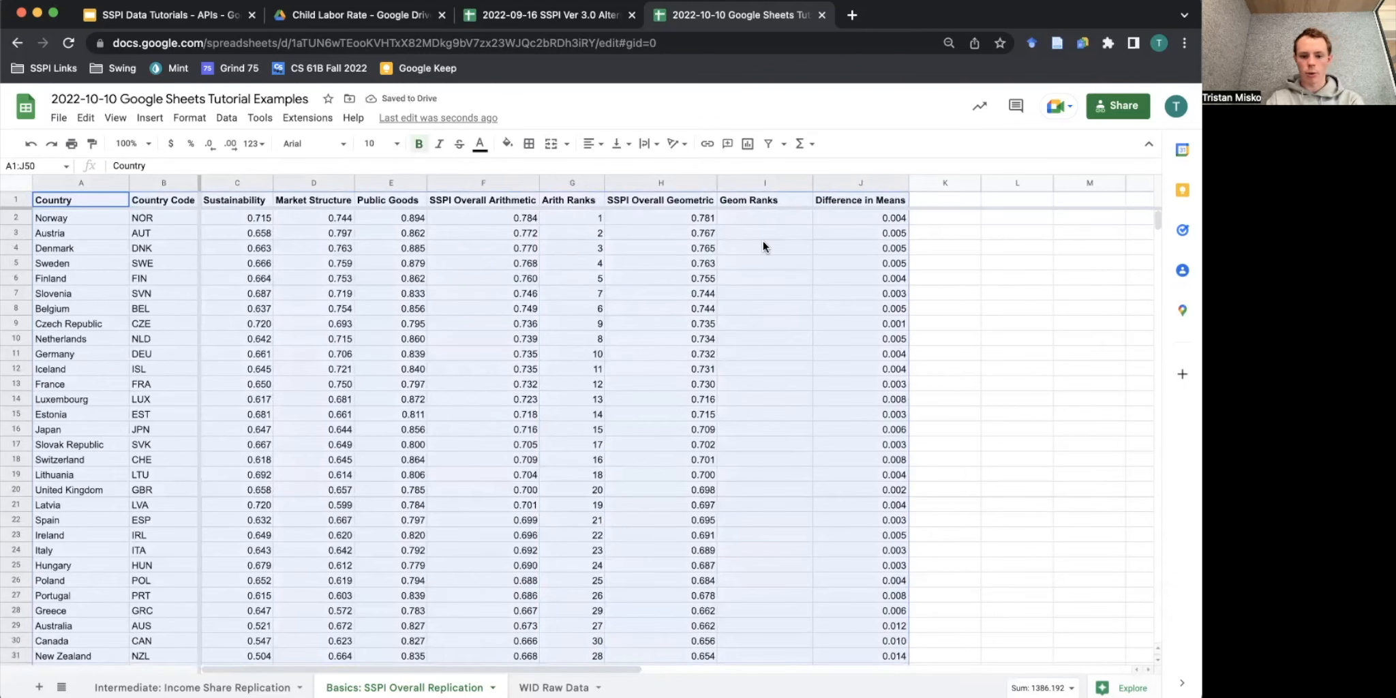
Enter 1, 2 and 3 in the first three Geom Ranks cells, I2:I4.
{"action": "left_click", "coordinate": [772, 216]}
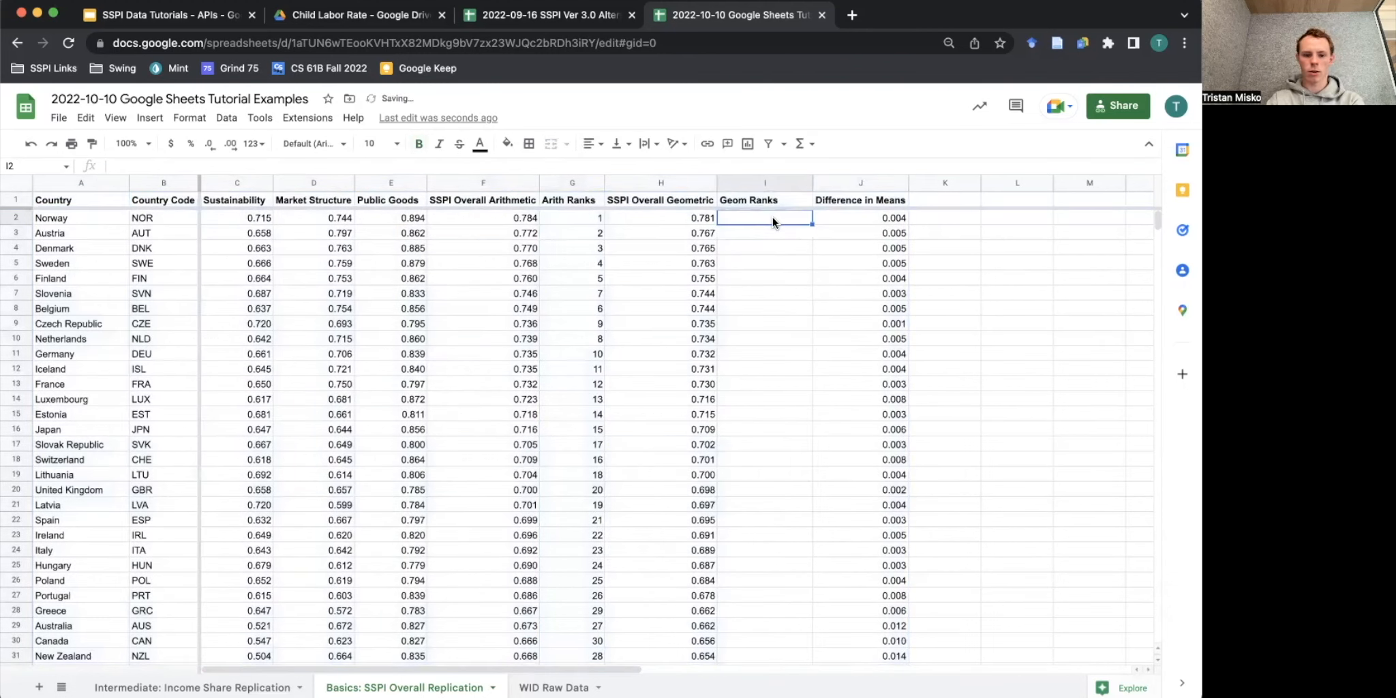
{"action": "type", "text": "1"}
{"action": "key", "text": "Return"}
{"action": "type", "text": "2"}
{"action": "key", "text": "Return"}
{"action": "type", "text": "3"}
{"action": "key", "text": "Return"}
Extend the 1, 2, 3 series from I2:I4 down the Geom Ranks column to row 50.
{"action": "left_click_drag", "start_coordinate": [798, 216], "coordinate": [803, 245]}
{"action": "scroll", "coordinate": [793, 600], "scroll_direction": "down", "scroll_amount": 8}
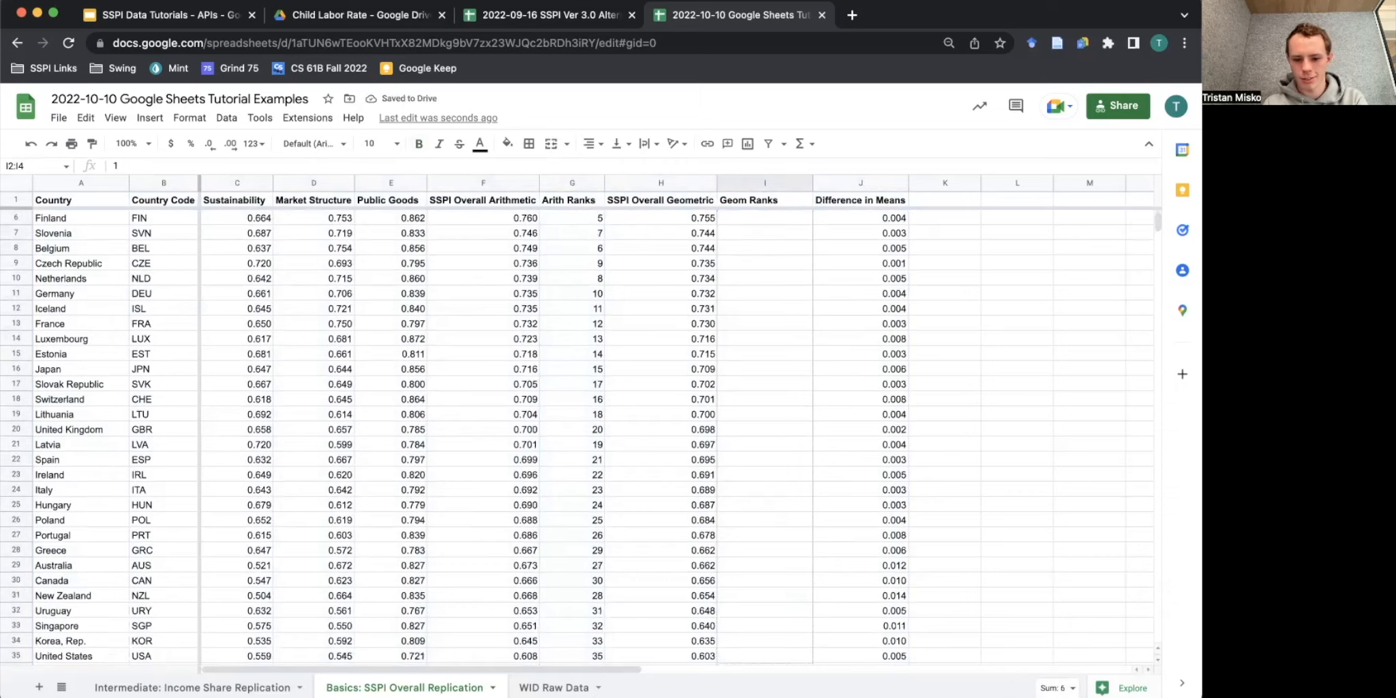
{"action": "left_click_drag", "start_coordinate": [793, 593], "coordinate": [796, 582]}
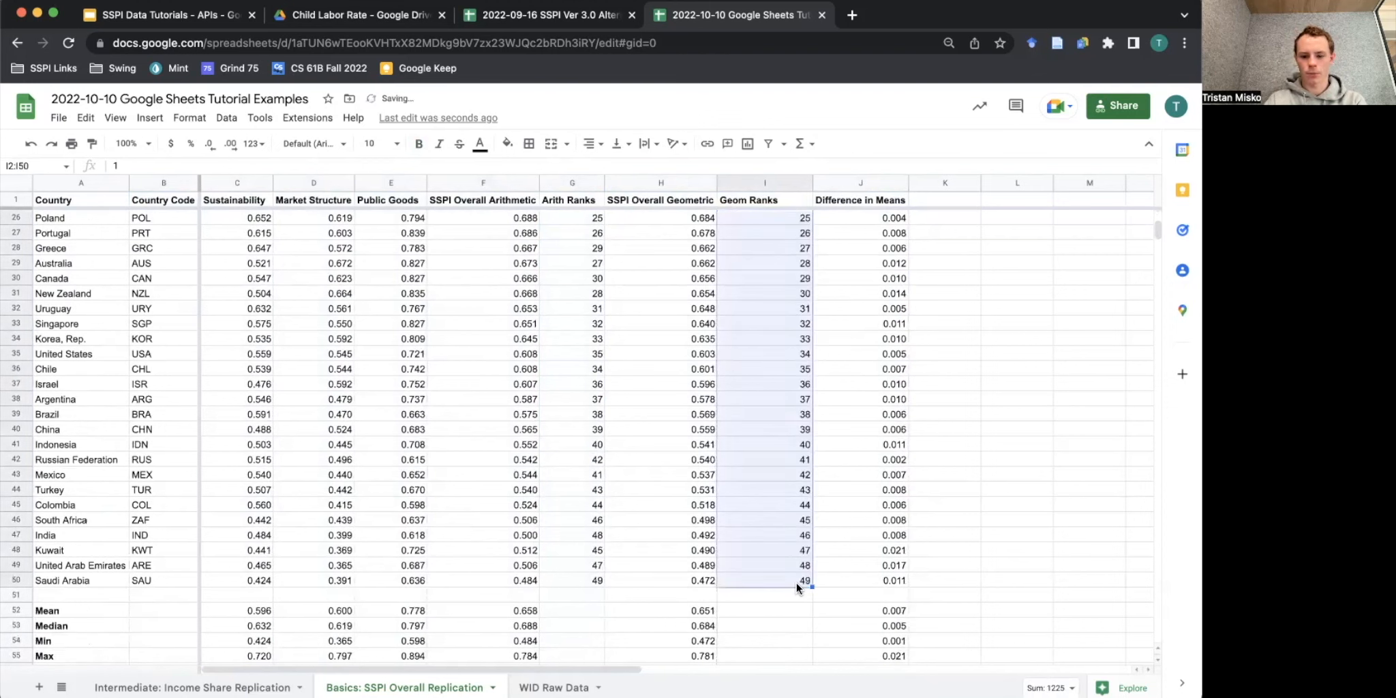
{"action": "scroll", "coordinate": [1005, 439], "scroll_direction": "up", "scroll_amount": 2}
{"action": "scroll", "coordinate": [1004, 440], "scroll_direction": "up", "scroll_amount": 7}
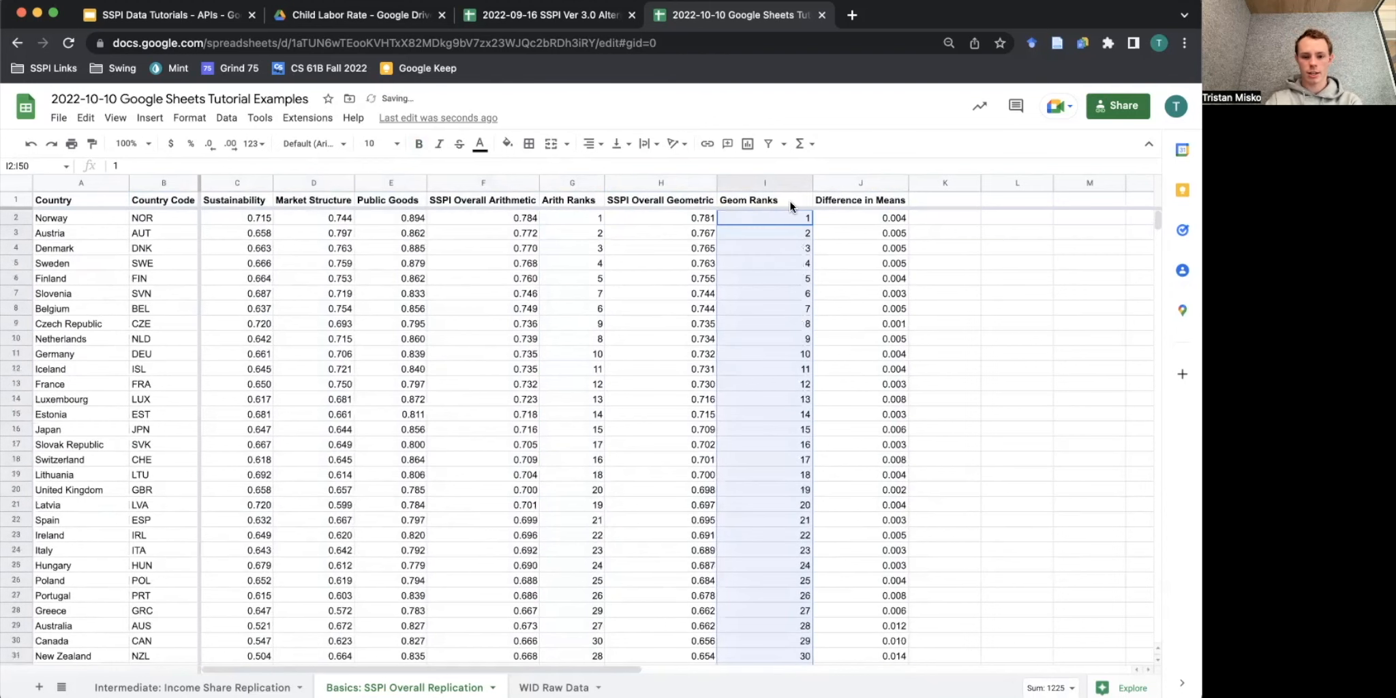
Compare Norway's geometric and arithmetic ranks in K2 with the formula =EQ(I2,G2).
{"action": "left_click", "coordinate": [572, 200]}
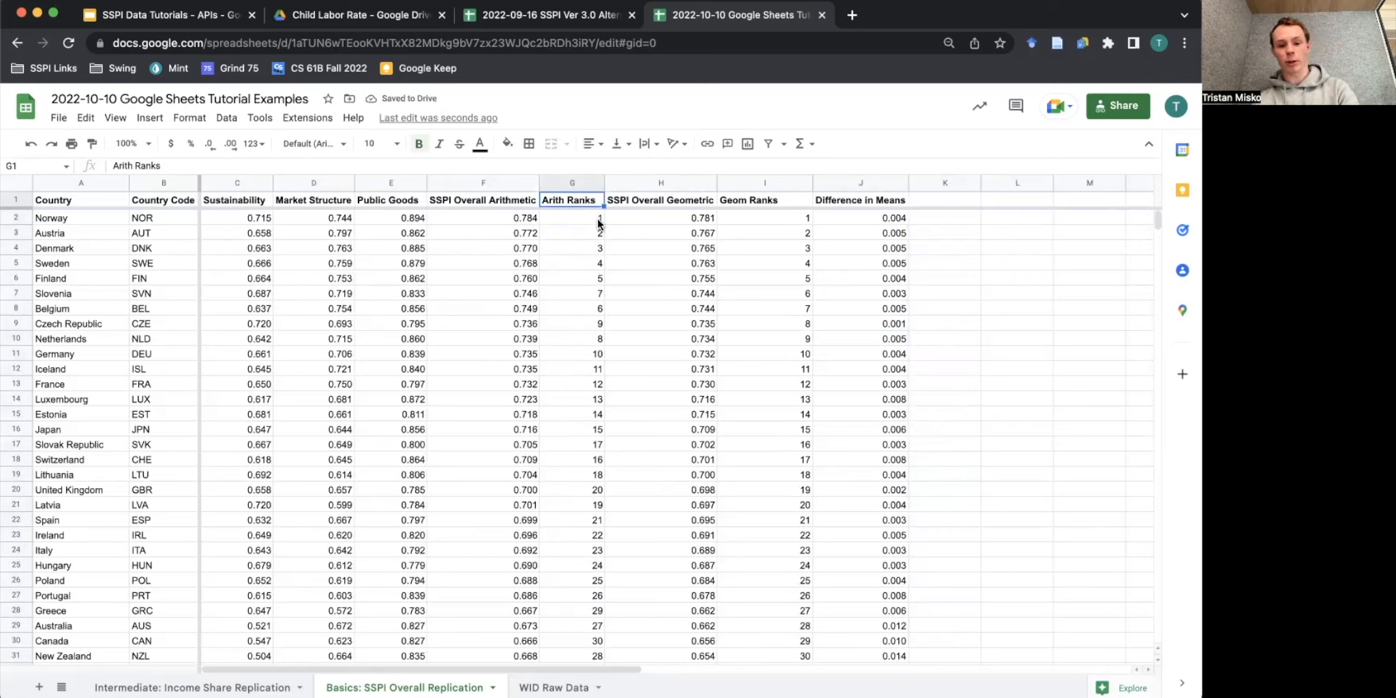
{"action": "left_click", "coordinate": [594, 233]}
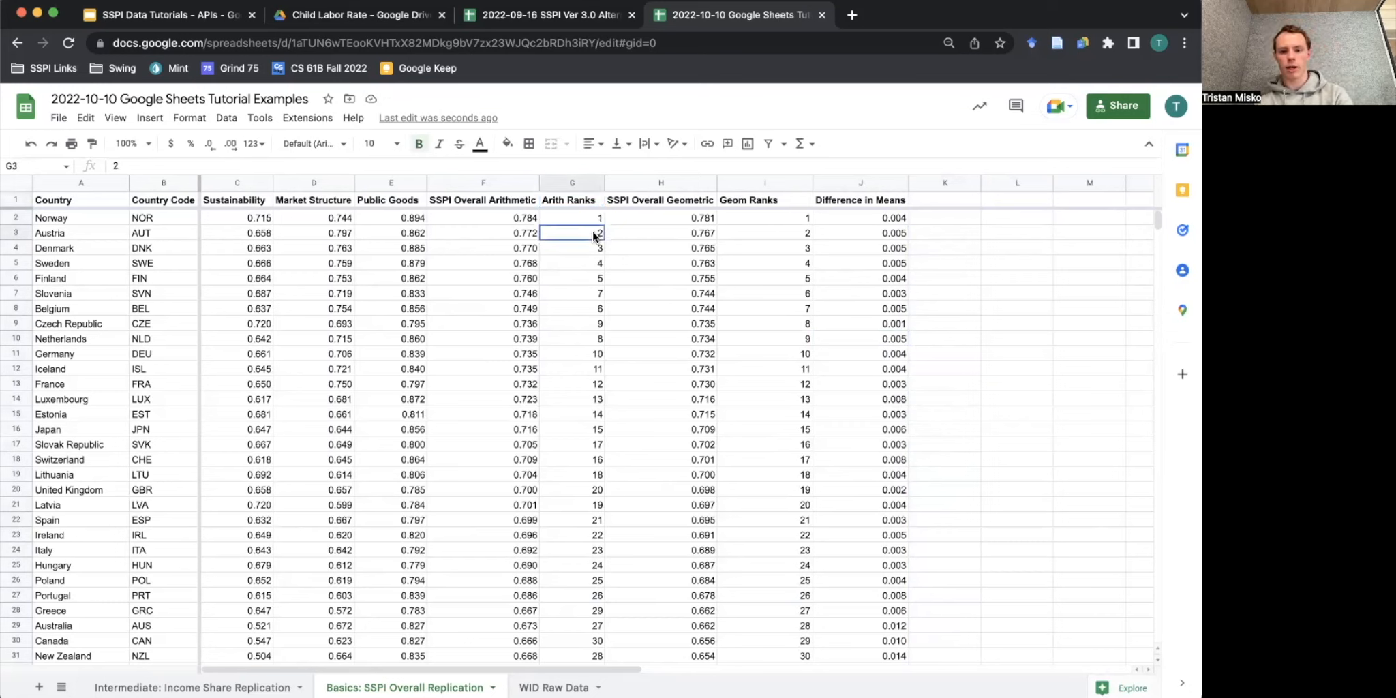
{"action": "left_click", "coordinate": [737, 233]}
{"action": "left_click", "coordinate": [952, 221]}
{"action": "type", "text": "=EQ("}
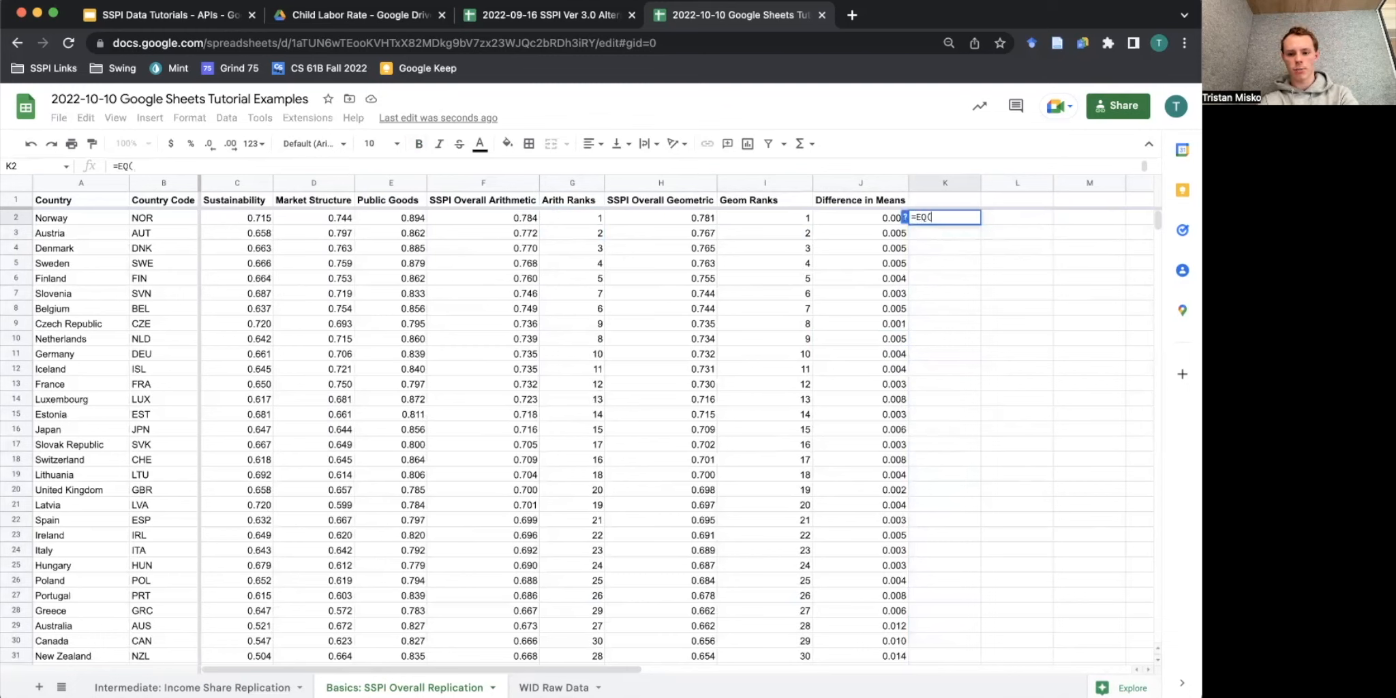
{"action": "left_click", "coordinate": [761, 216]}
{"action": "type", "text": ","}
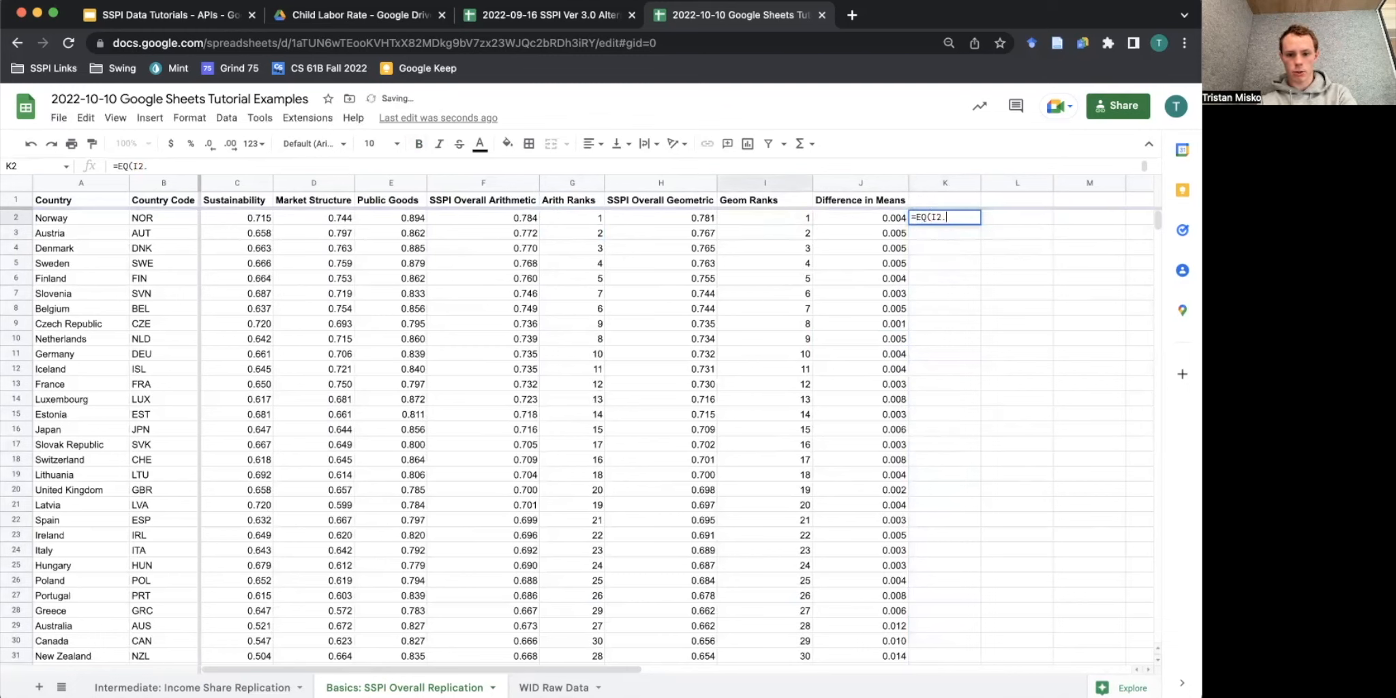
{"action": "left_click", "coordinate": [582, 216]}
{"action": "key", "text": "Return"}
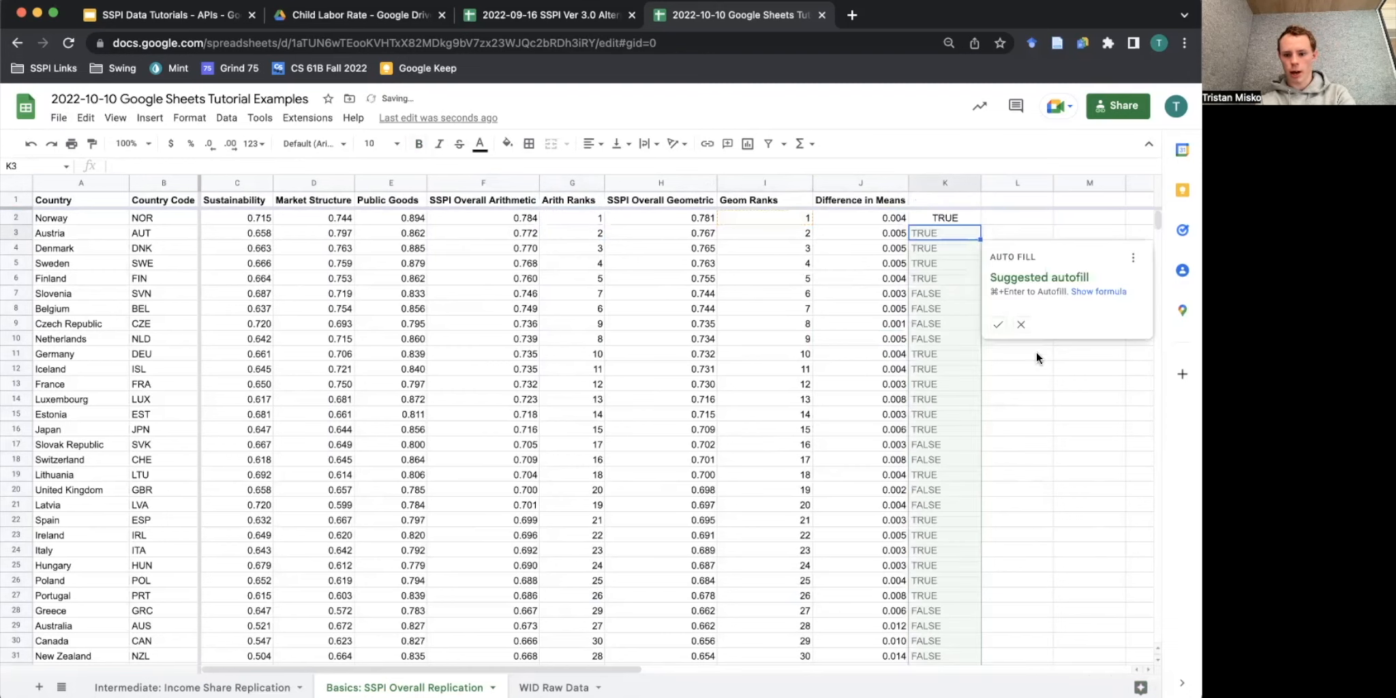
Fill the rank comparison formula down column K to row 50 with the suggested autofill.
{"action": "left_click", "coordinate": [997, 324]}
{"action": "scroll", "coordinate": [978, 340], "scroll_direction": "down", "scroll_amount": 10}
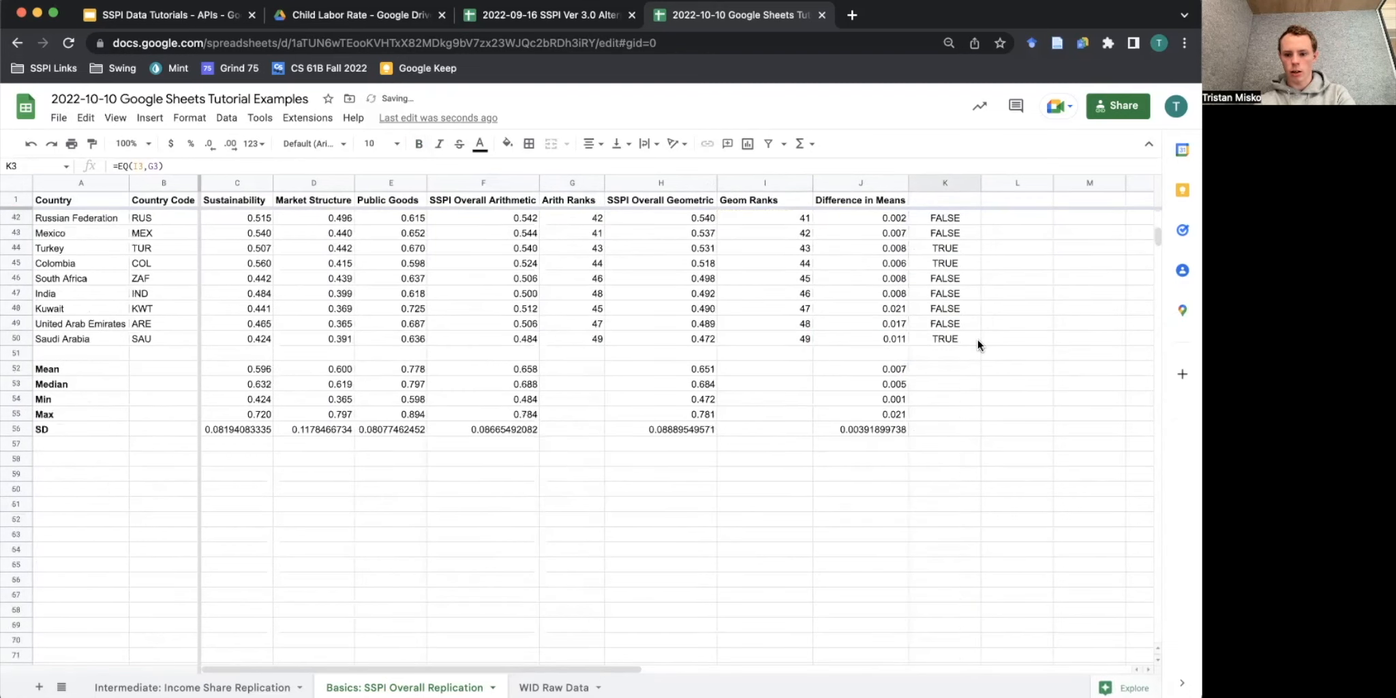
{"action": "left_click", "coordinate": [936, 379]}
{"action": "scroll", "coordinate": [1008, 325], "scroll_direction": "up", "scroll_amount": 10}
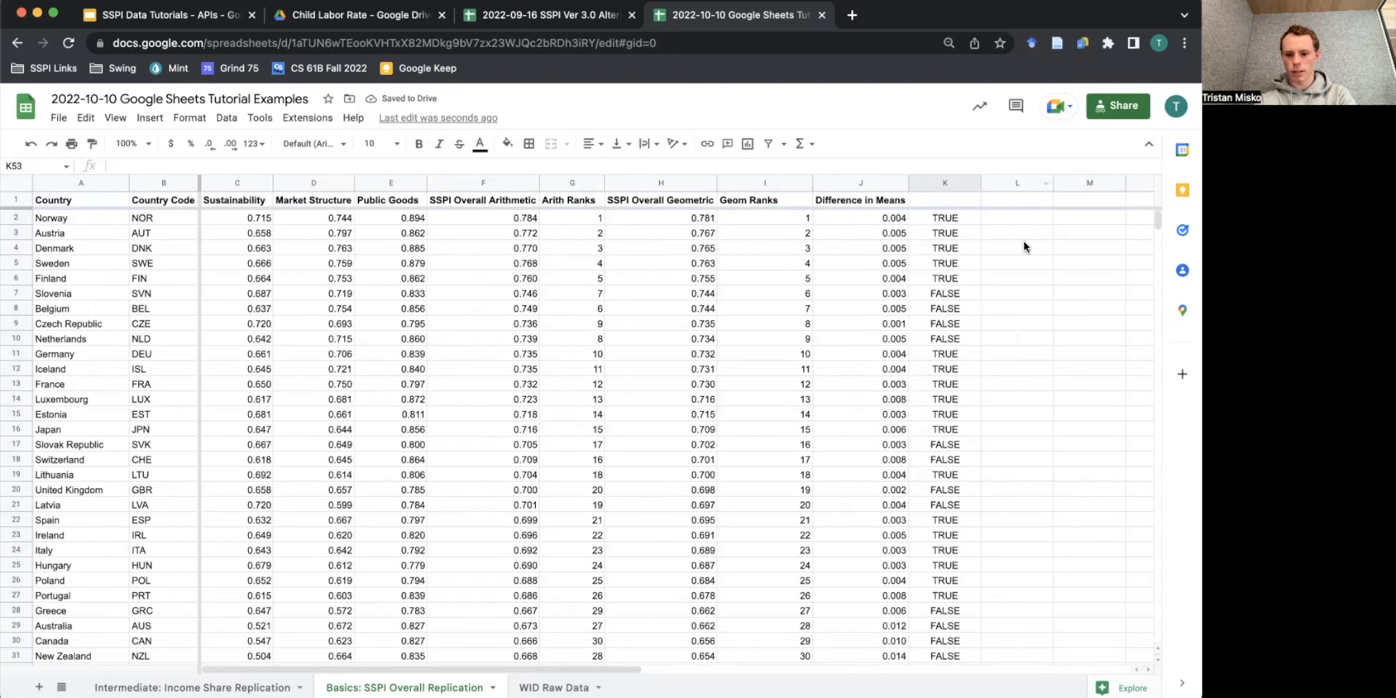
Count the countries whose two ranks differ by entering =COUNTIF(K2:K50, FALSE) in L2.
{"action": "left_click", "coordinate": [1034, 220]}
{"action": "type", "text": "=COU"}
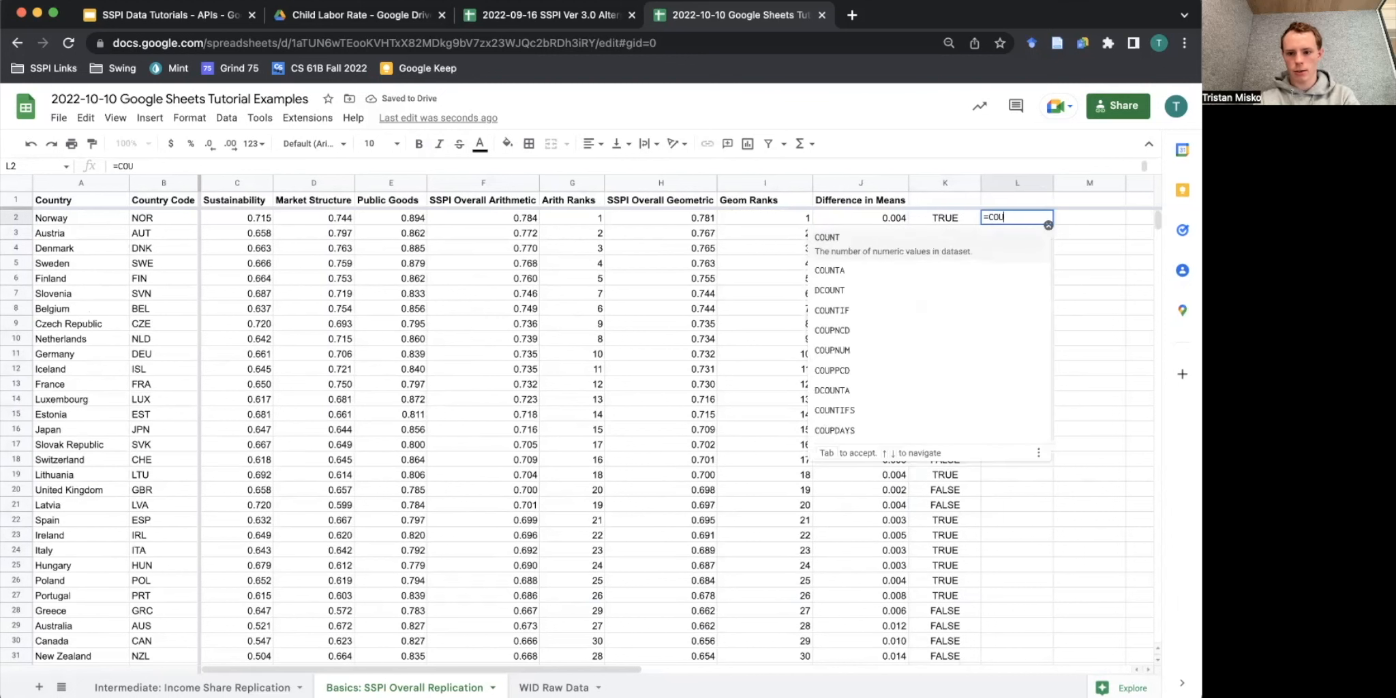
{"action": "type", "text": "NTIF("}
{"action": "left_click_drag", "start_coordinate": [951, 216], "coordinate": [945, 492]}
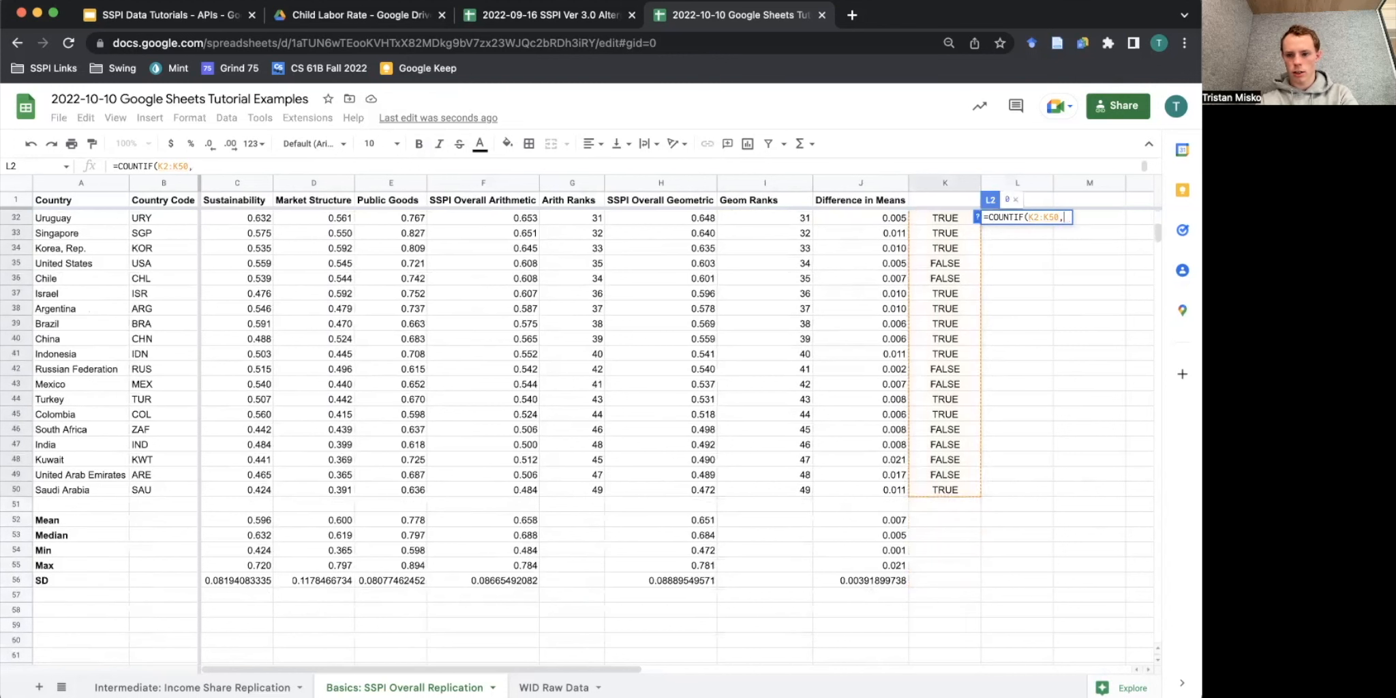
{"action": "type", "text": ", FALSe"}
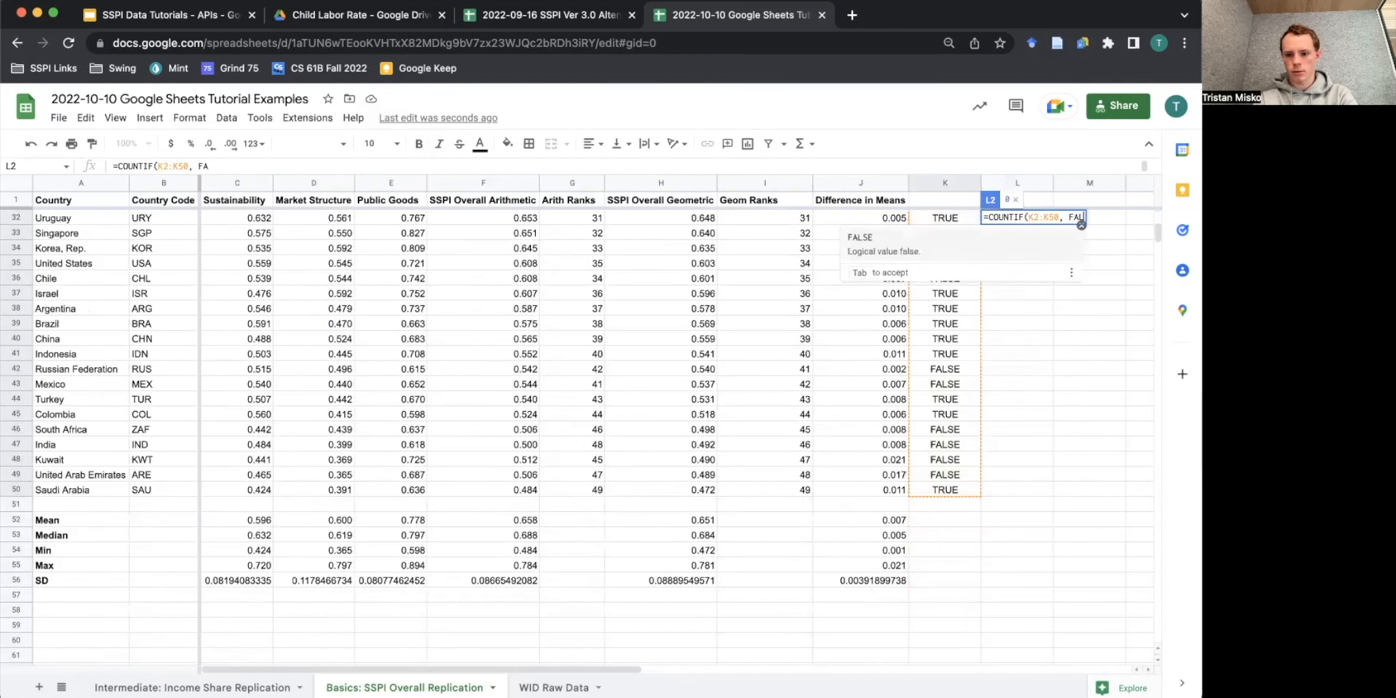
{"action": "key", "text": "BackSpace"}
{"action": "type", "text": "E)"}
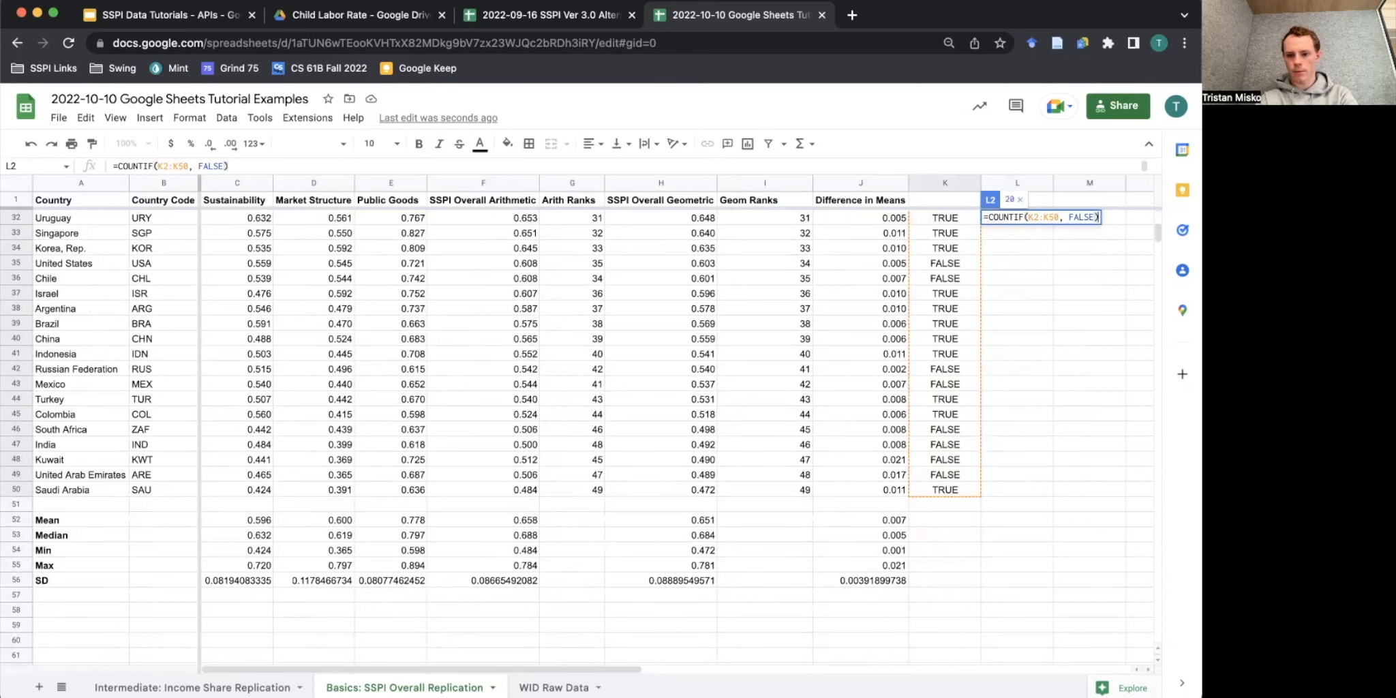
{"action": "key", "text": "Return"}
Clear the rank comparison and count formulas from K2:L51.
{"action": "scroll", "coordinate": [954, 572], "scroll_direction": "up", "scroll_amount": 1}
{"action": "left_click", "coordinate": [1034, 218]}
{"action": "left_click_drag", "start_coordinate": [955, 220], "coordinate": [1049, 469]}
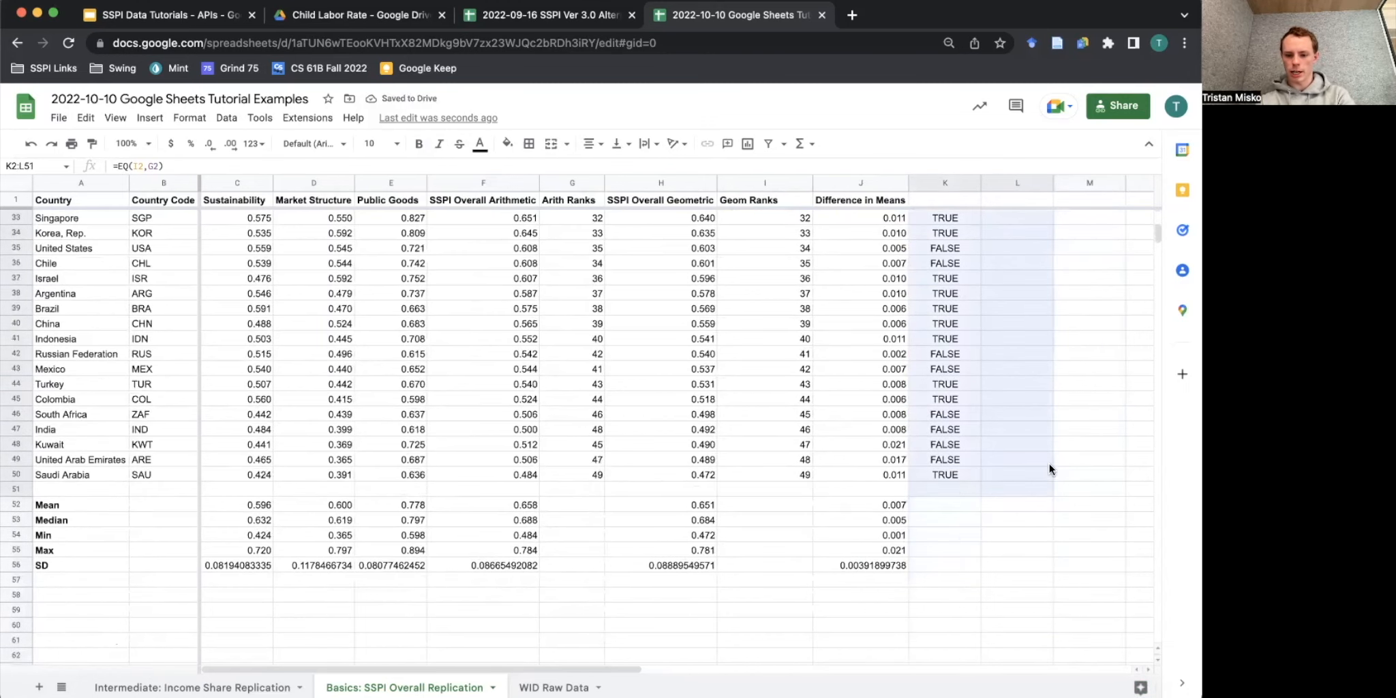
{"action": "key", "text": "Delete"}
{"action": "scroll", "coordinate": [1046, 476], "scroll_direction": "up", "scroll_amount": 10}
Narrow the Geom Ranks column to about the width of its header.
{"action": "left_click", "coordinate": [1087, 269]}
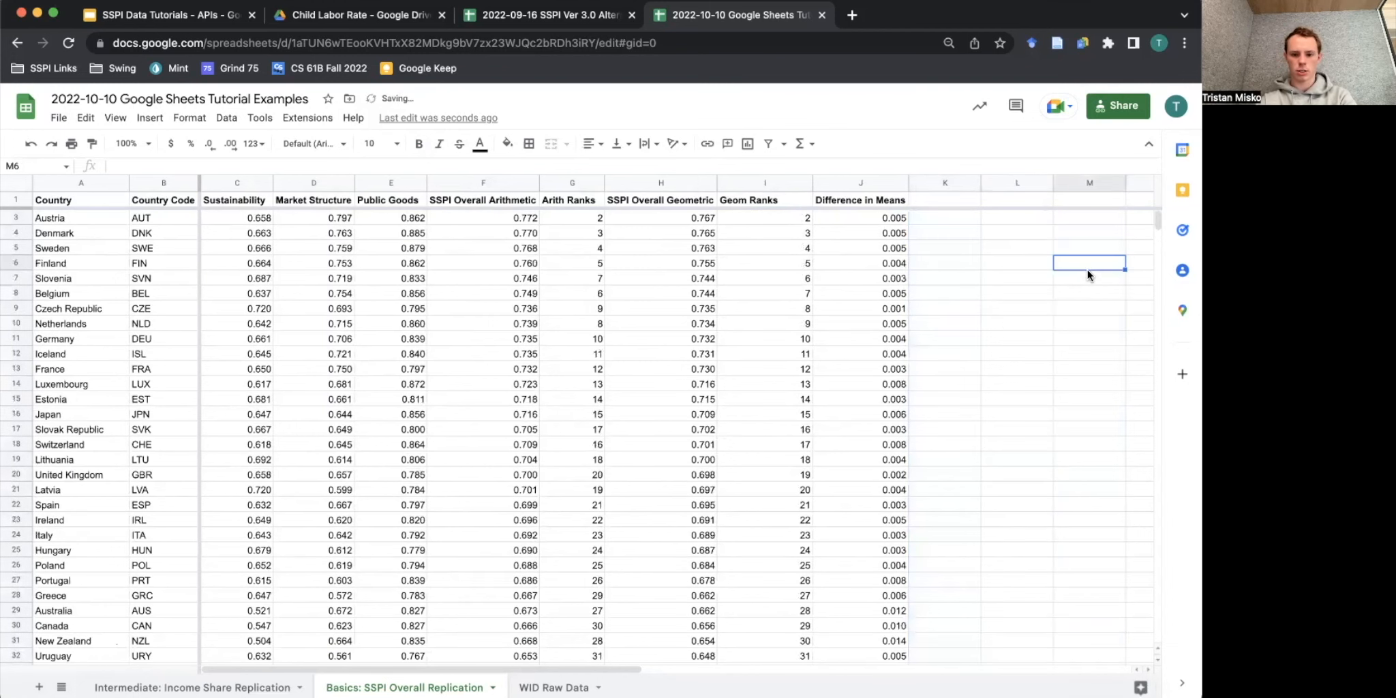
{"action": "left_click", "coordinate": [818, 183]}
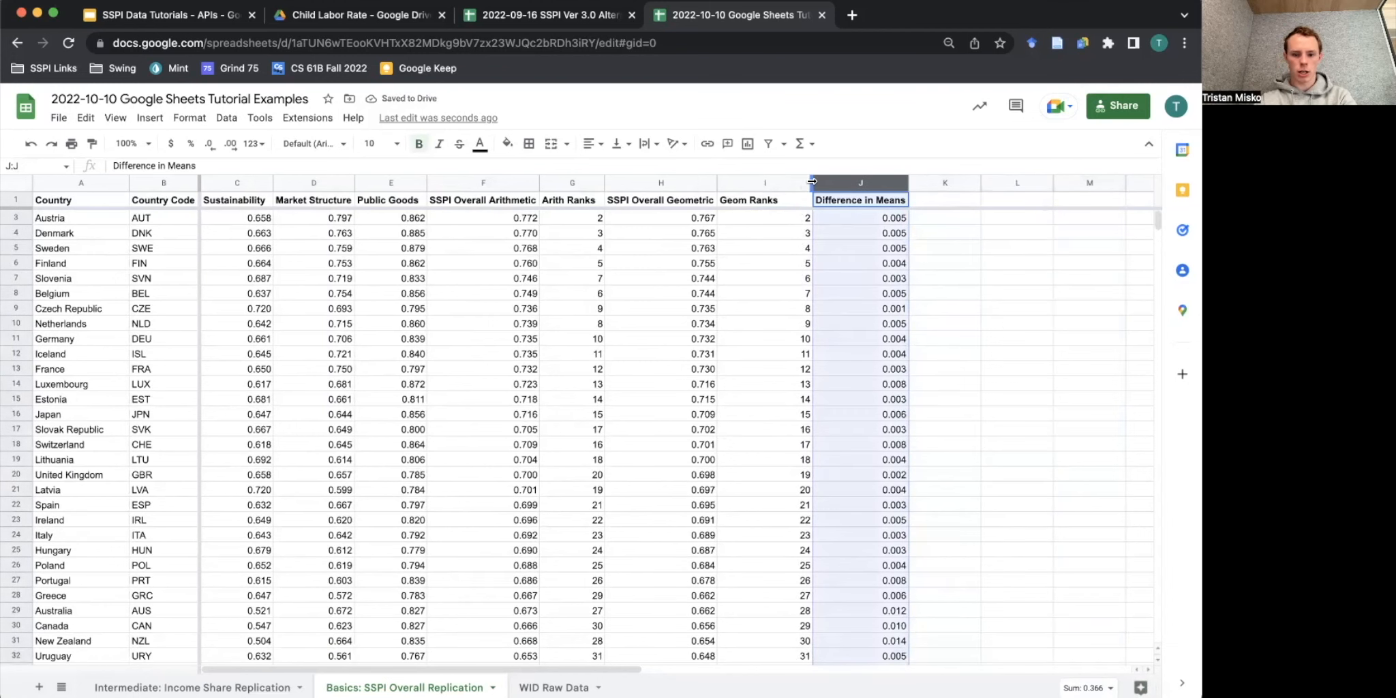
{"action": "left_click_drag", "start_coordinate": [813, 182], "coordinate": [782, 182]}
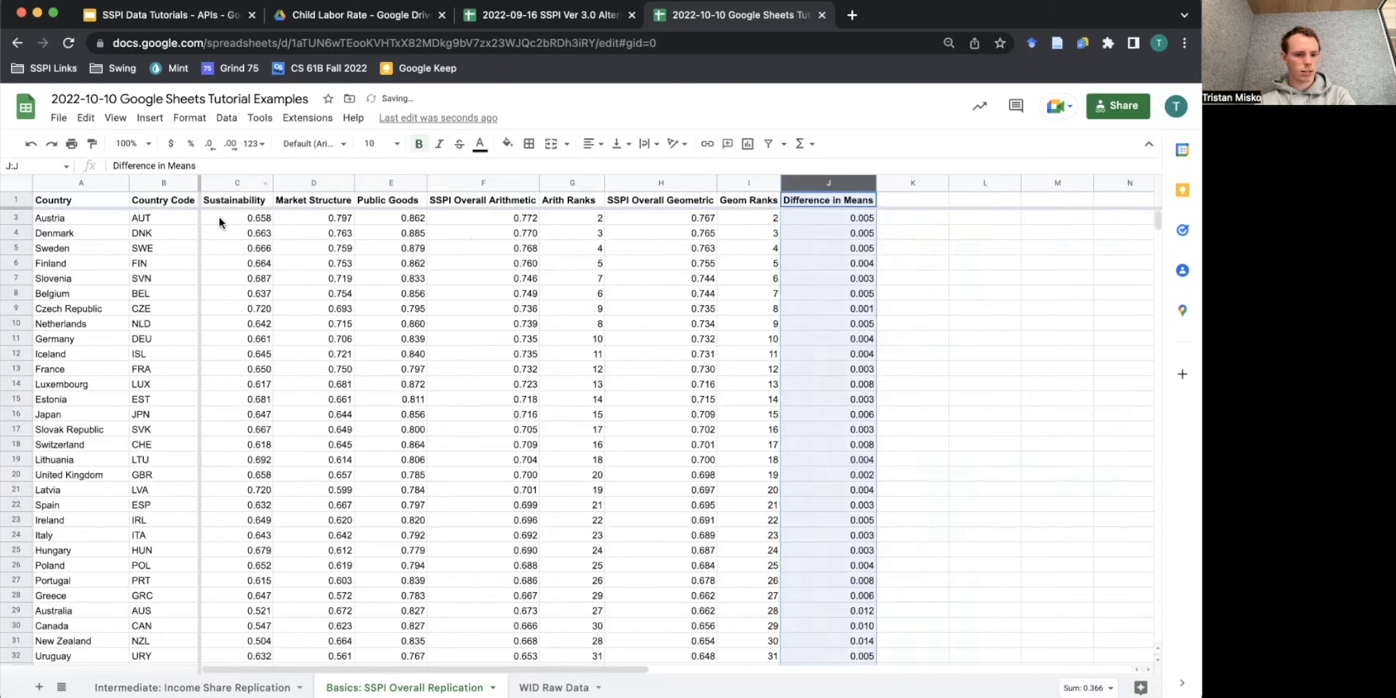
Sort the range A1:J50, treating the first row as a header, by Arith Ranks in ascending order (A → Z).
{"action": "left_click_drag", "start_coordinate": [62, 201], "coordinate": [834, 532]}
{"action": "right_click", "coordinate": [834, 532]}
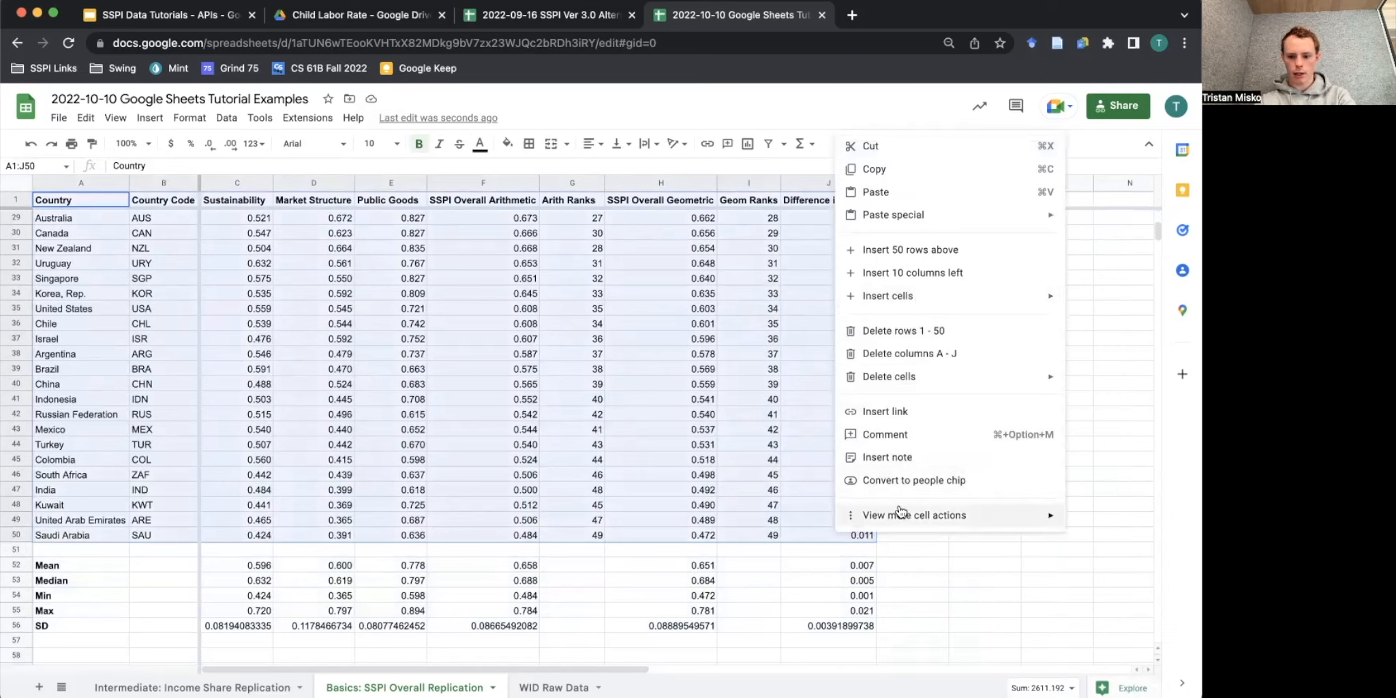
{"action": "mouse_move", "coordinate": [938, 518]}
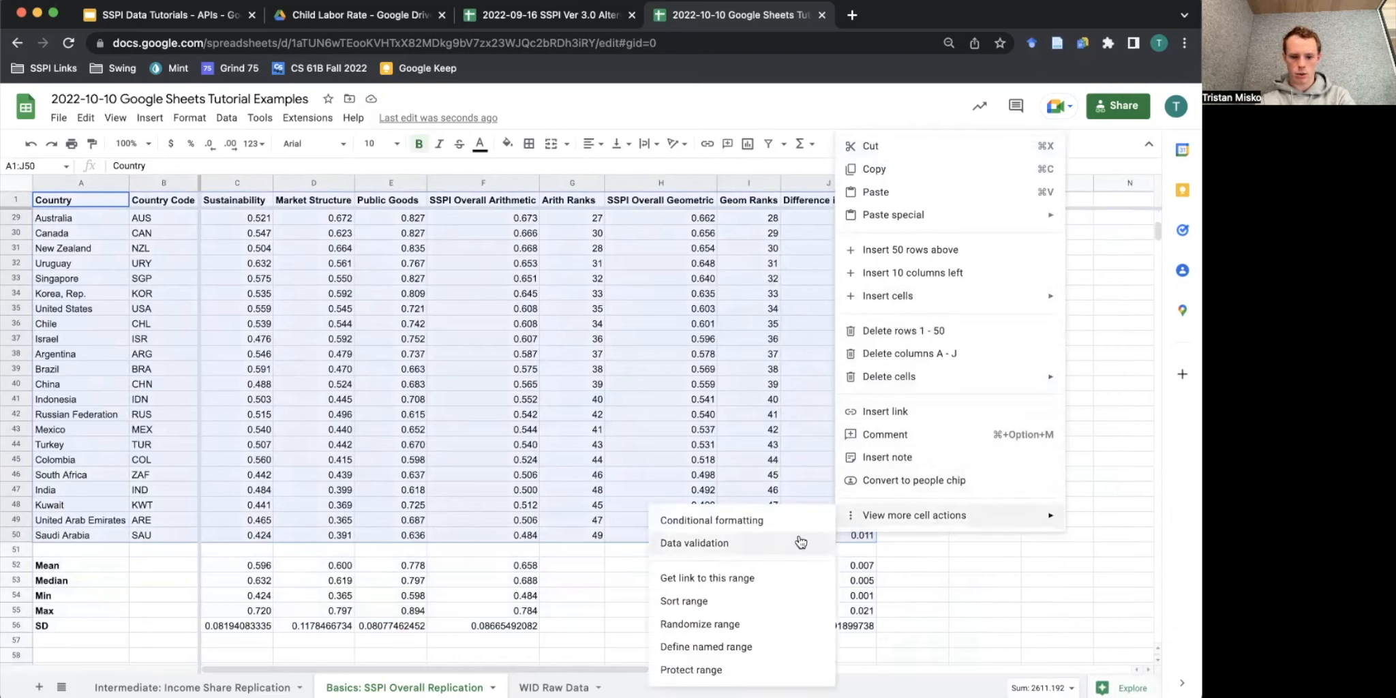
{"action": "left_click", "coordinate": [767, 603]}
{"action": "left_click", "coordinate": [516, 343]}
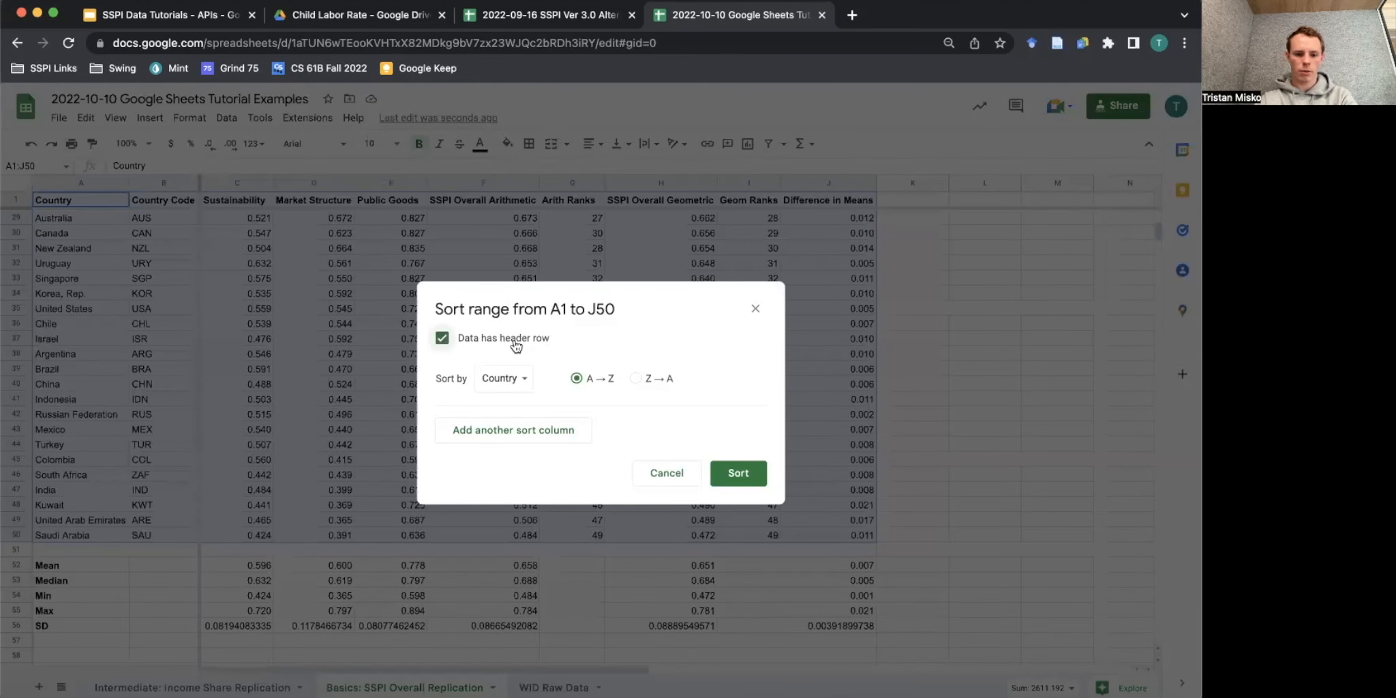
{"action": "left_click", "coordinate": [525, 383]}
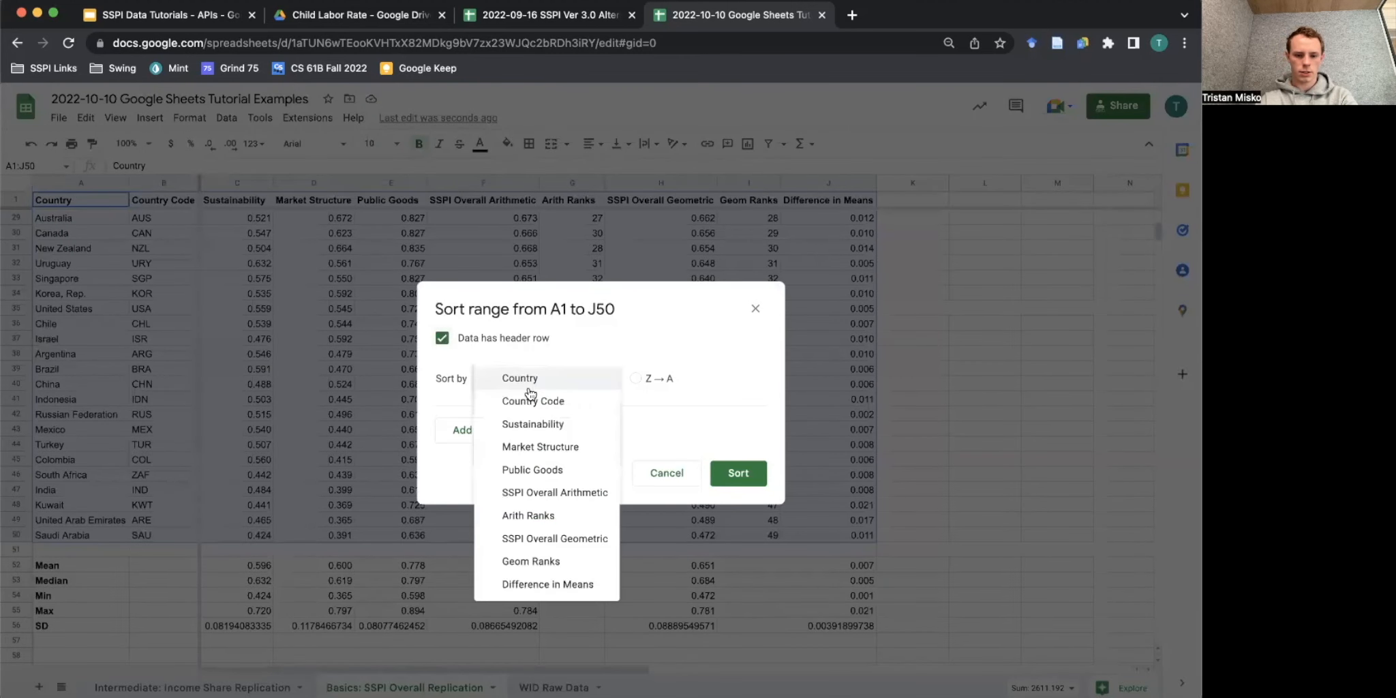
{"action": "left_click", "coordinate": [569, 513]}
{"action": "left_click", "coordinate": [730, 475]}
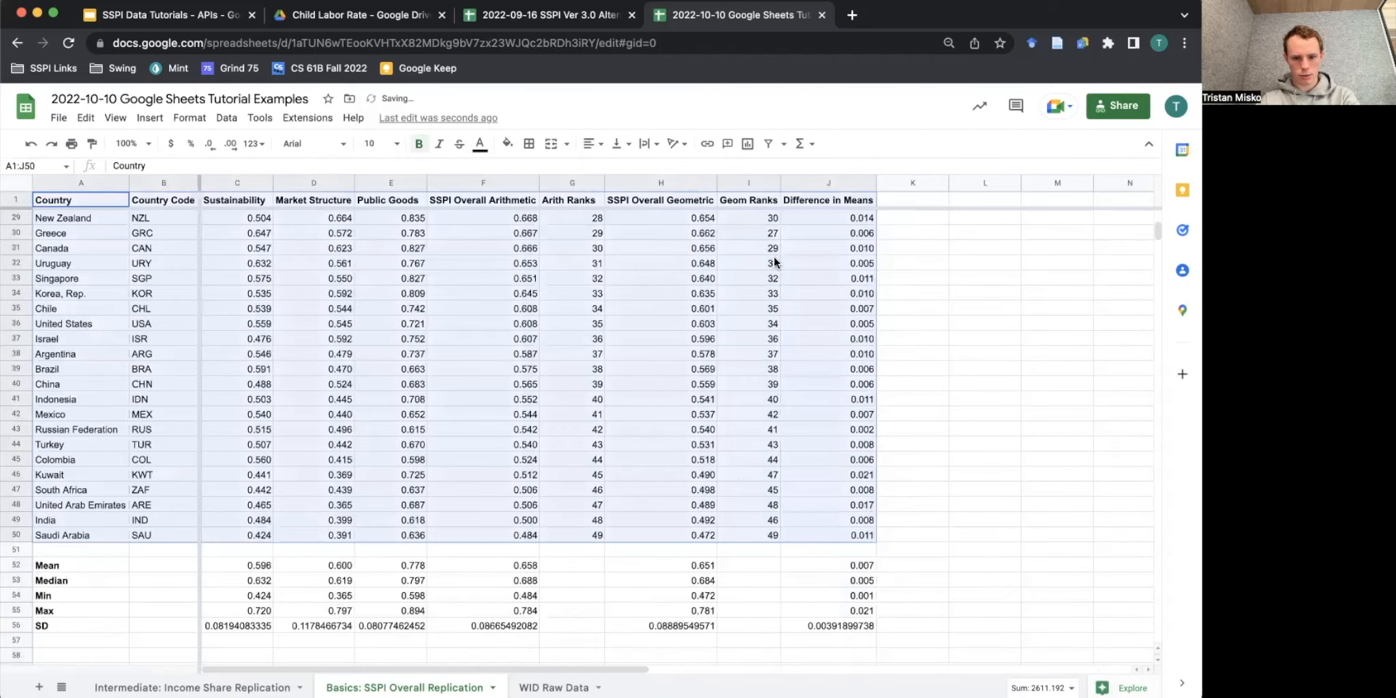
{"action": "scroll", "coordinate": [604, 460], "scroll_direction": "down", "scroll_amount": 5}
{"action": "scroll", "coordinate": [607, 381], "scroll_direction": "up", "scroll_amount": 5}
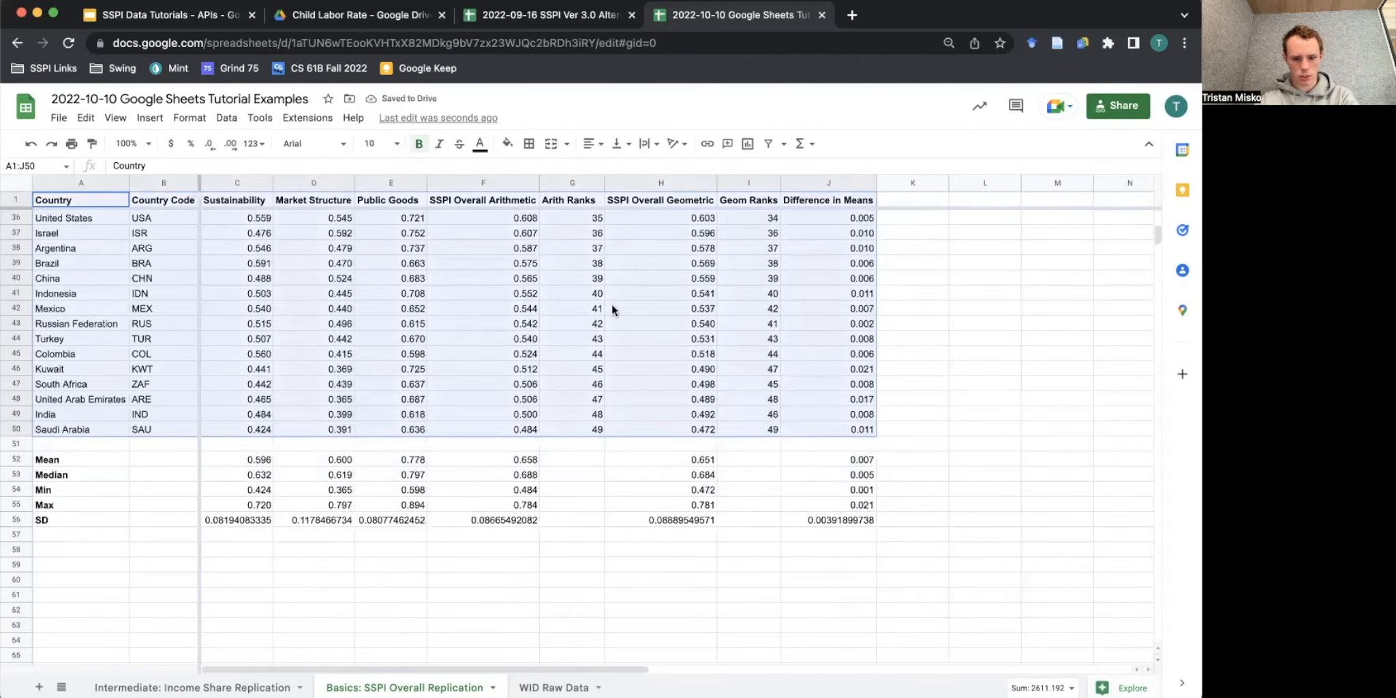
{"action": "left_click", "coordinate": [915, 291]}
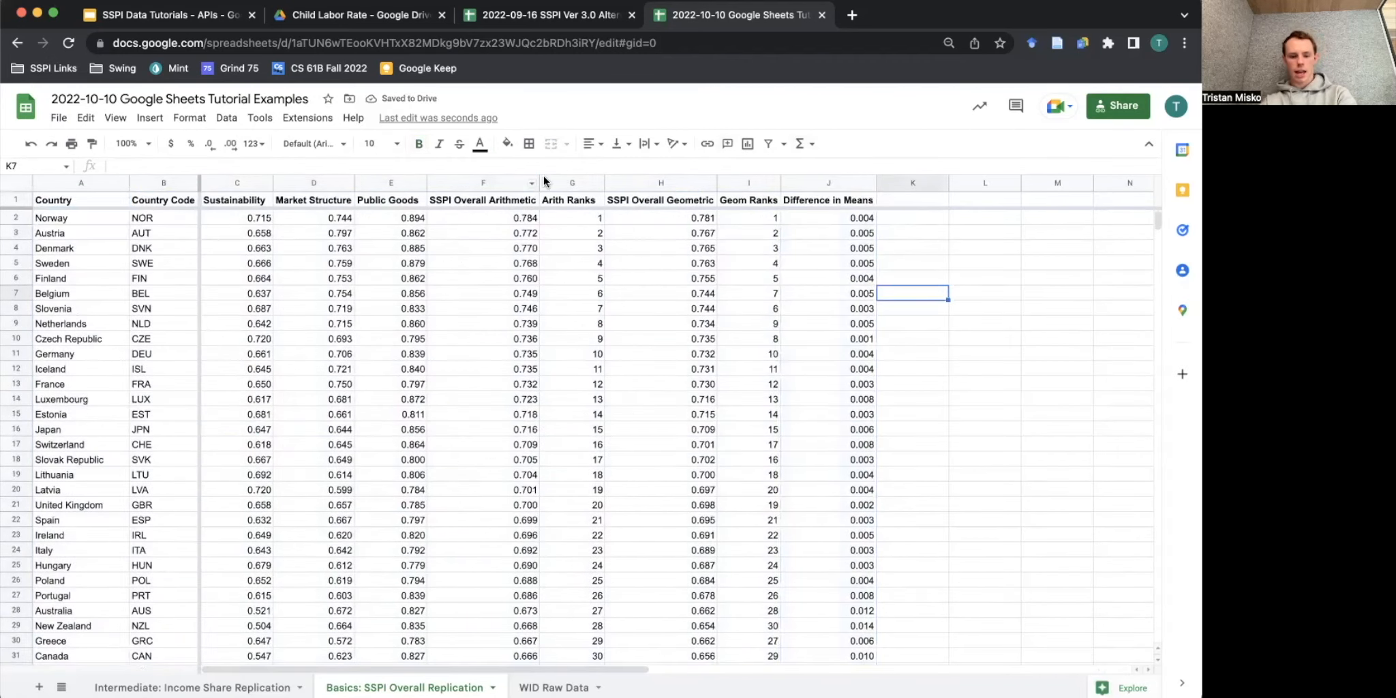
Examine the Arith Ranks in G2:G50 from the first country to the last.
{"action": "left_click", "coordinate": [587, 221]}
{"action": "left_click_drag", "start_coordinate": [587, 221], "coordinate": [601, 415]}
{"action": "scroll", "coordinate": [586, 409], "scroll_direction": "down", "scroll_amount": 5}
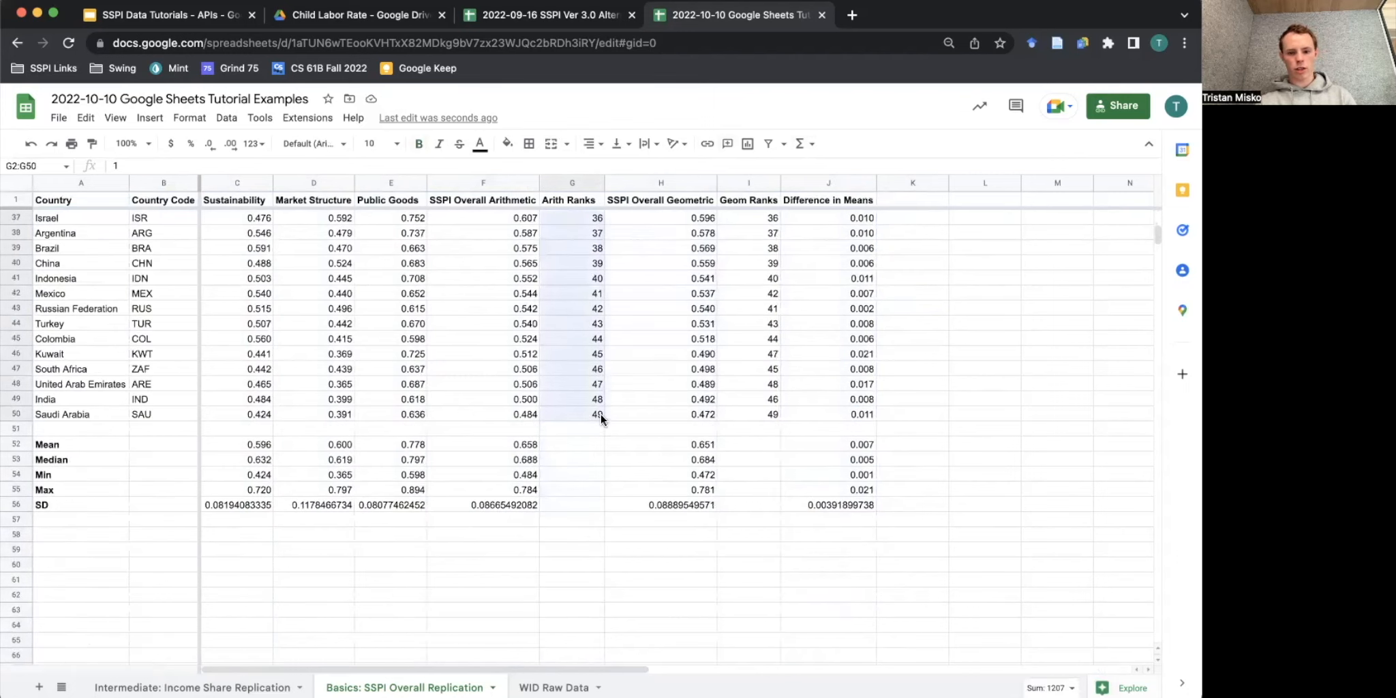
{"action": "scroll", "coordinate": [601, 415], "scroll_direction": "up", "scroll_amount": 5}
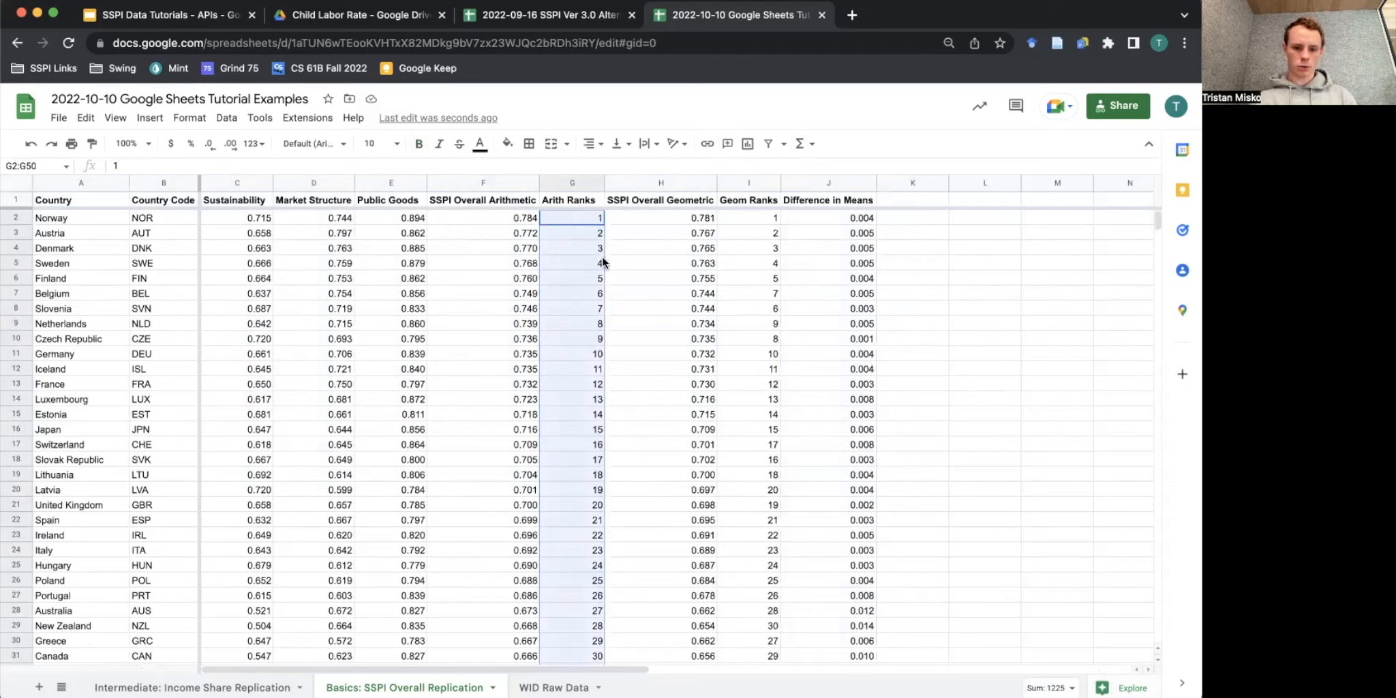
{"action": "left_click", "coordinate": [642, 246]}
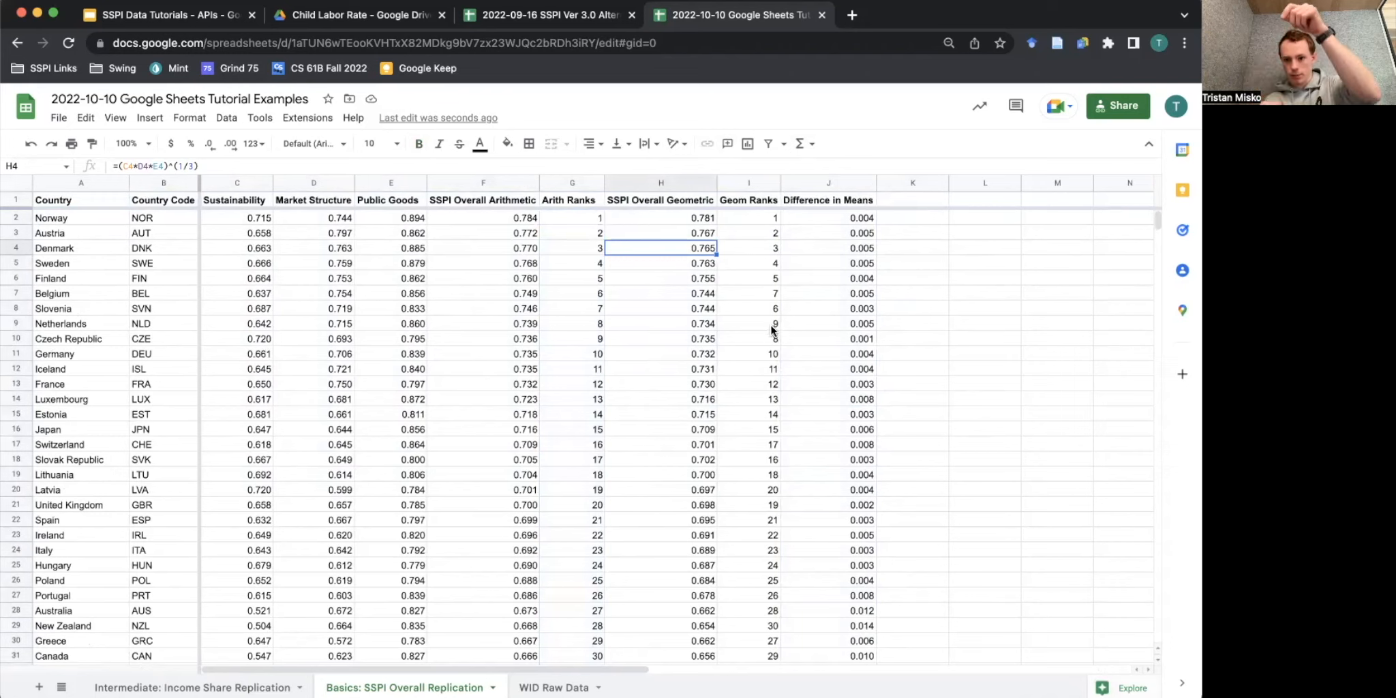
Insert a chart based on the whole country table A1:J50.
{"action": "left_click", "coordinate": [107, 205]}
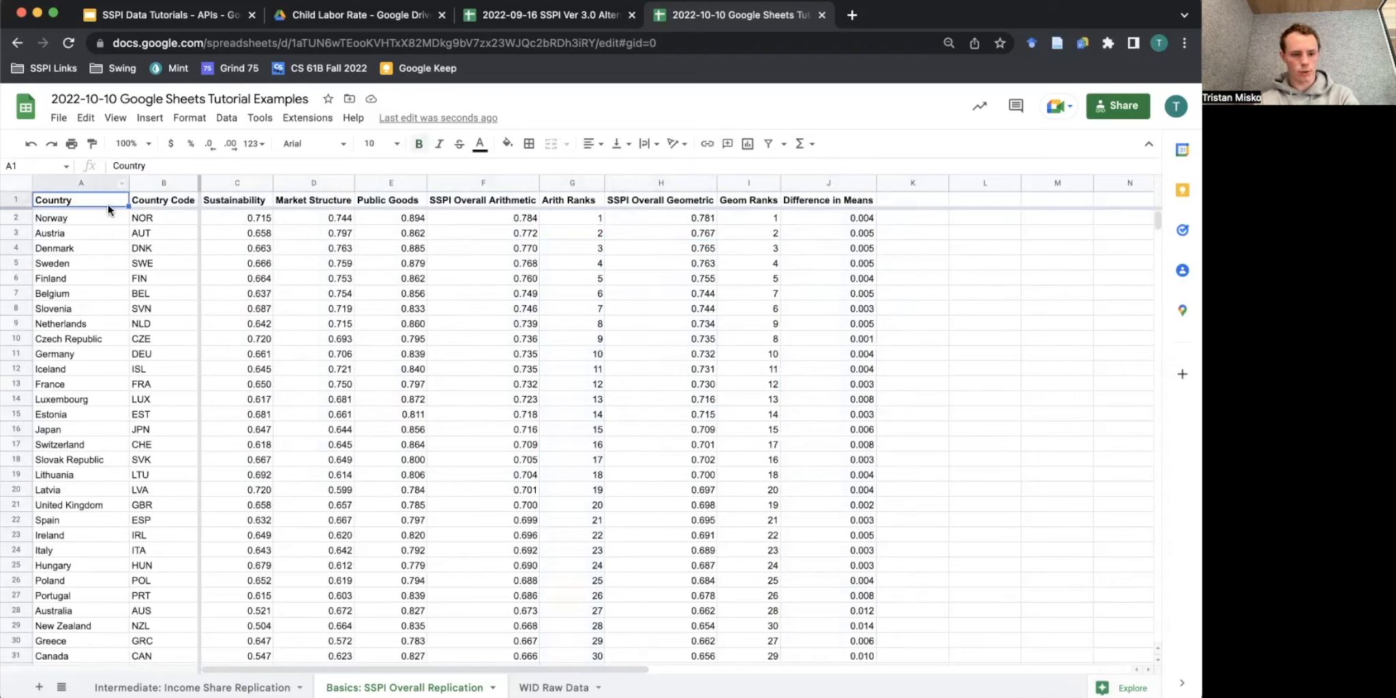
{"action": "key", "text": "ctrl+shift+Right"}
{"action": "key", "text": "ctrl+shift+Down"}
{"action": "scroll", "coordinate": [345, 387], "scroll_direction": "down", "scroll_amount": 5}
{"action": "scroll", "coordinate": [344, 388], "scroll_direction": "up", "scroll_amount": 12}
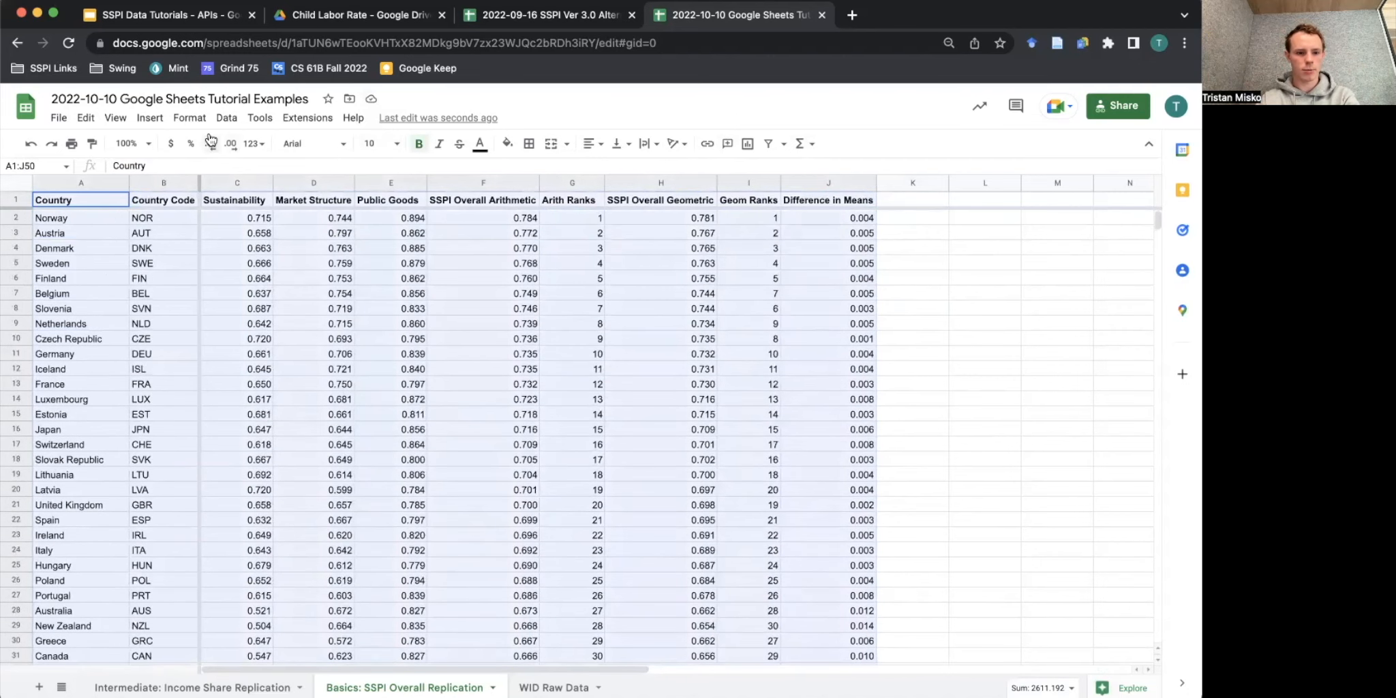
{"action": "left_click", "coordinate": [150, 118]}
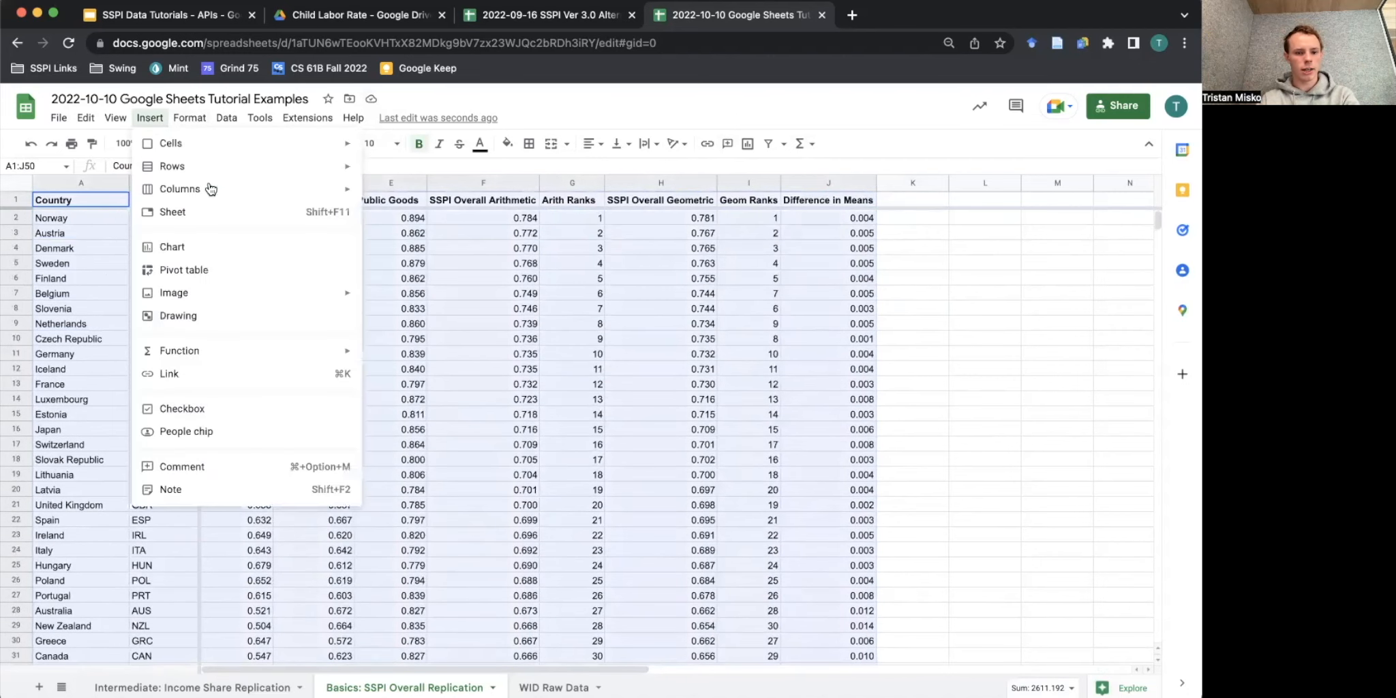
{"action": "left_click", "coordinate": [199, 251]}
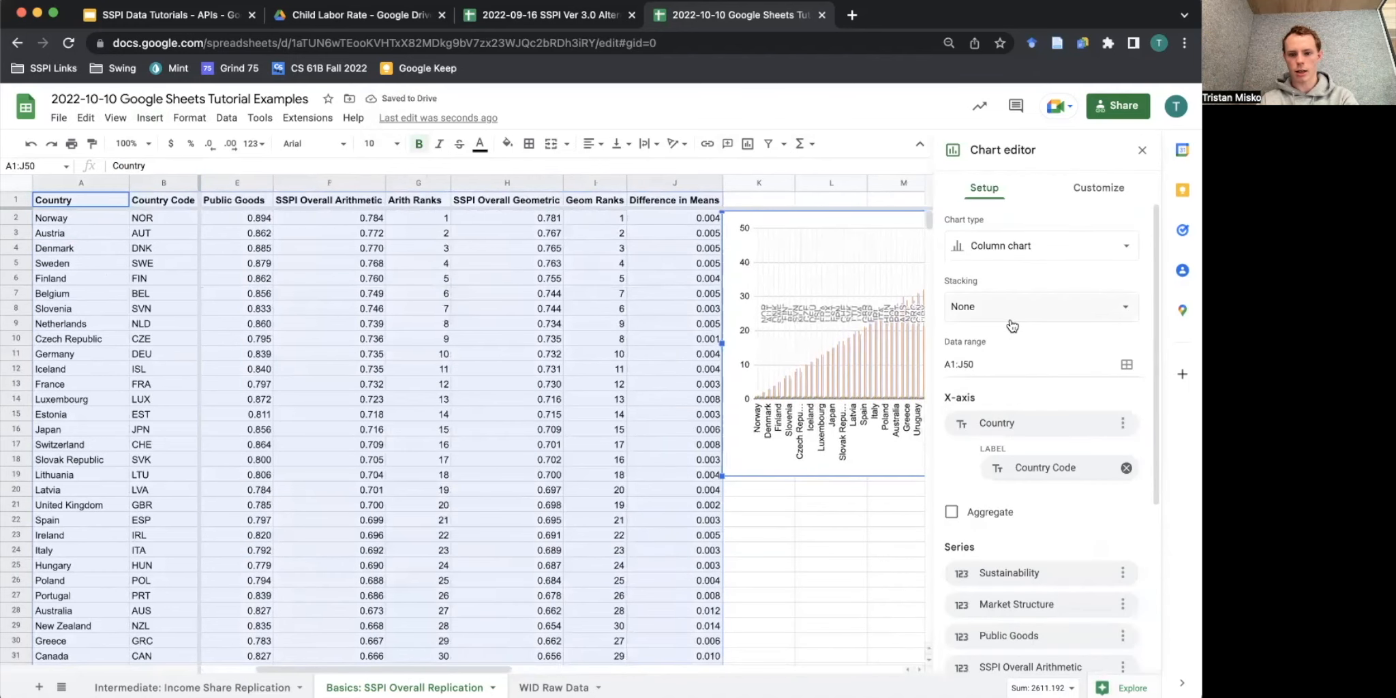
Change the chart type to a scatter chart.
{"action": "left_click", "coordinate": [1011, 252]}
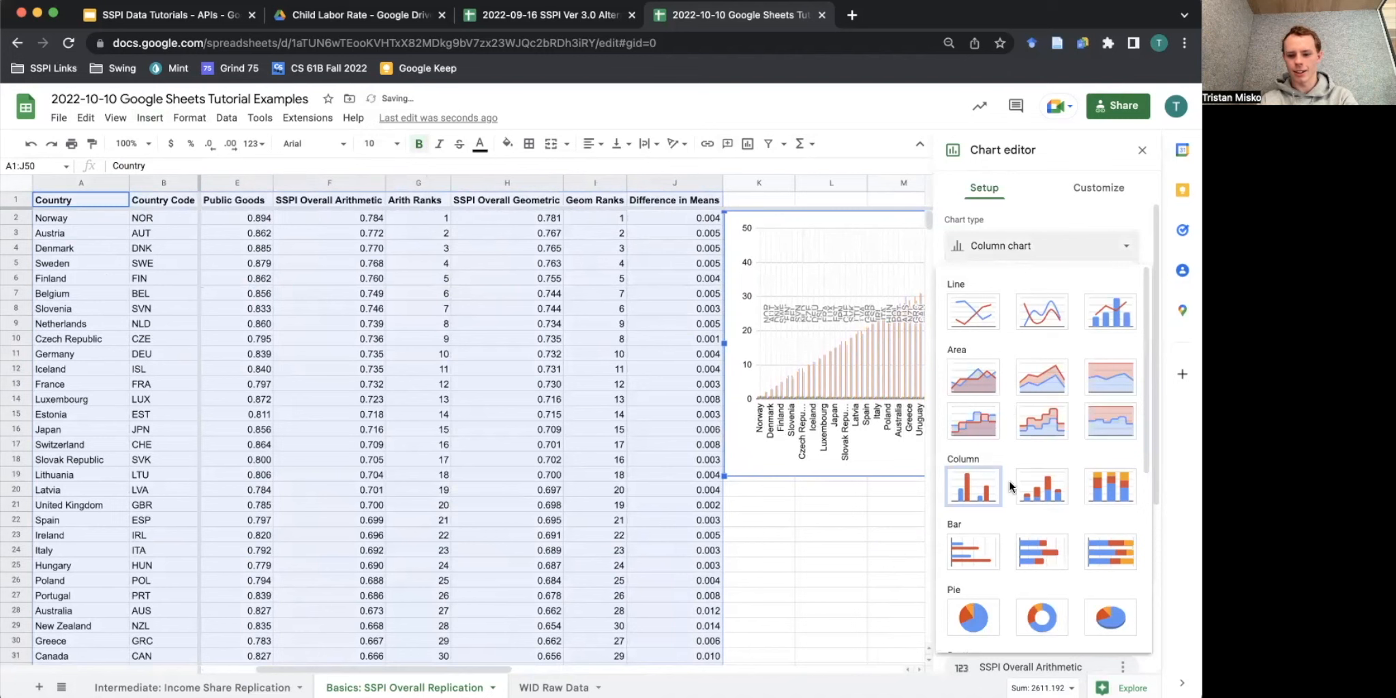
{"action": "scroll", "coordinate": [1010, 482], "scroll_direction": "down", "scroll_amount": 1}
{"action": "left_click", "coordinate": [976, 444]}
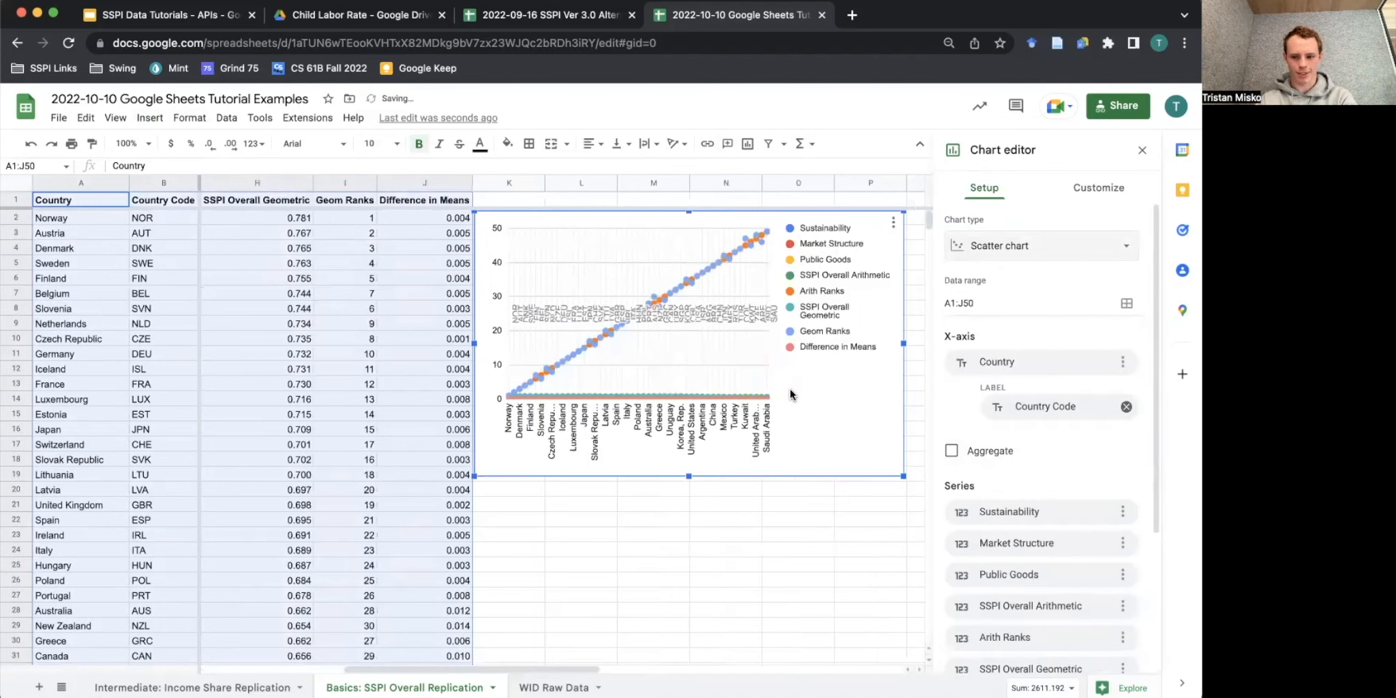
{"action": "scroll", "coordinate": [790, 393], "scroll_direction": "right", "scroll_amount": 3}
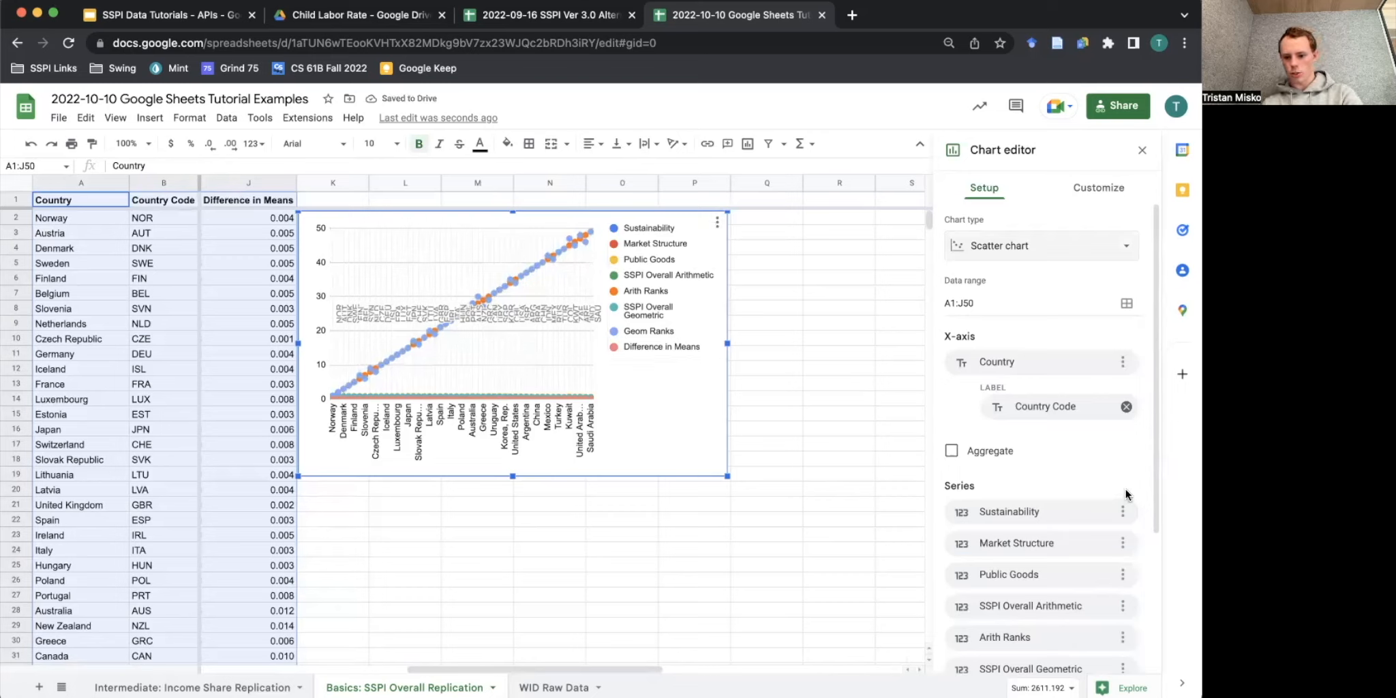
Clear the chart's existing series and add Arith Ranks as its only series.
{"action": "left_click", "coordinate": [1123, 511]}
{"action": "left_click", "coordinate": [1099, 571]}
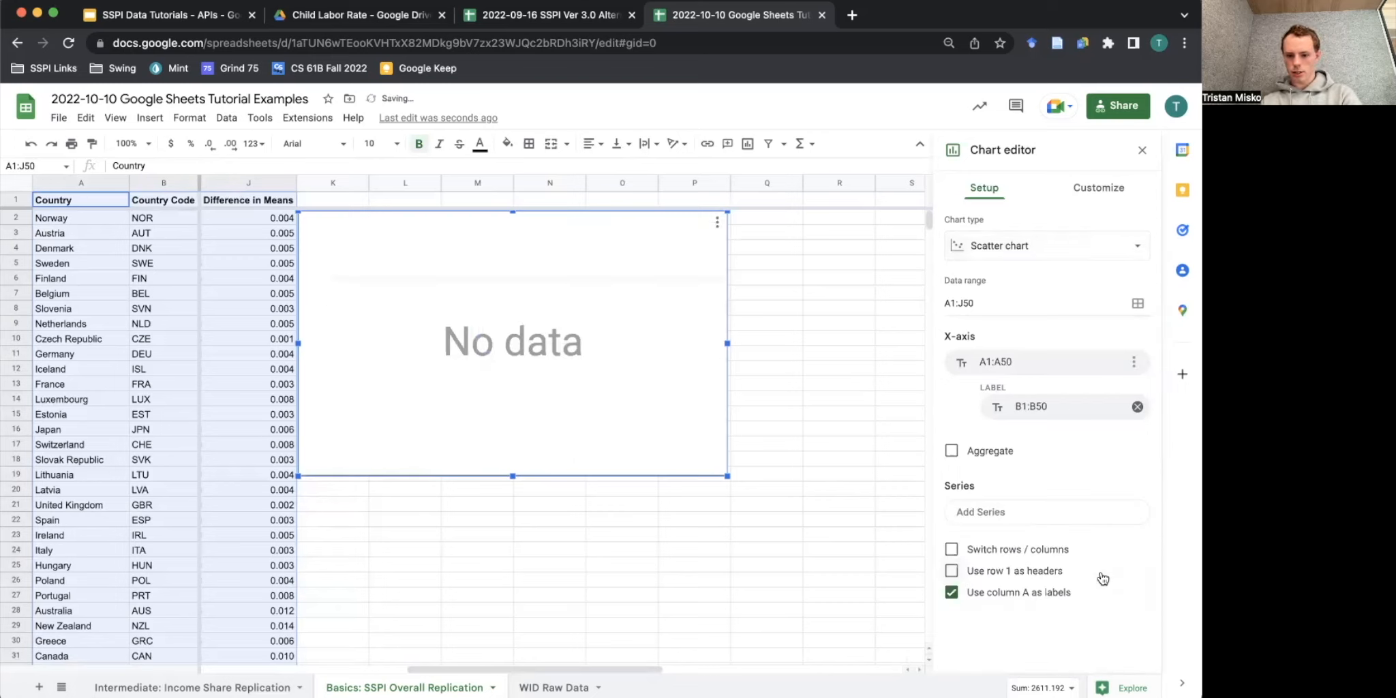
{"action": "left_click", "coordinate": [1019, 513]}
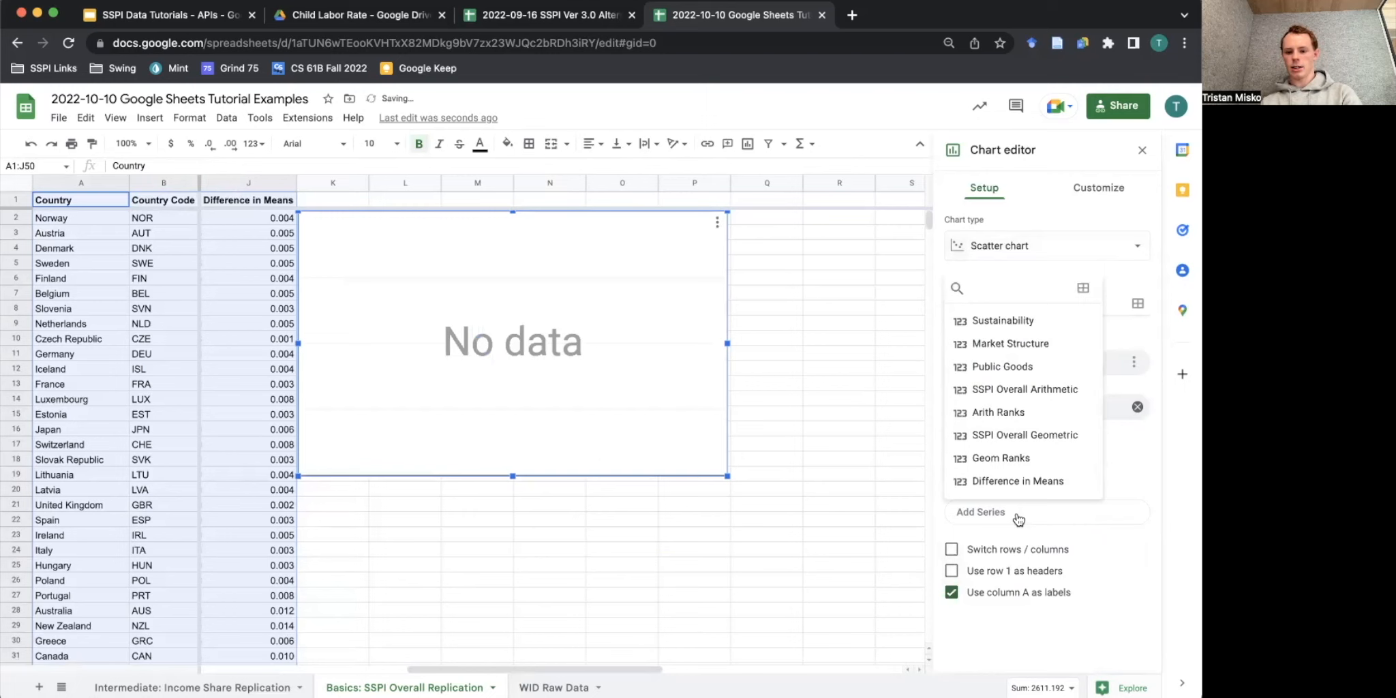
{"action": "left_click", "coordinate": [1028, 413]}
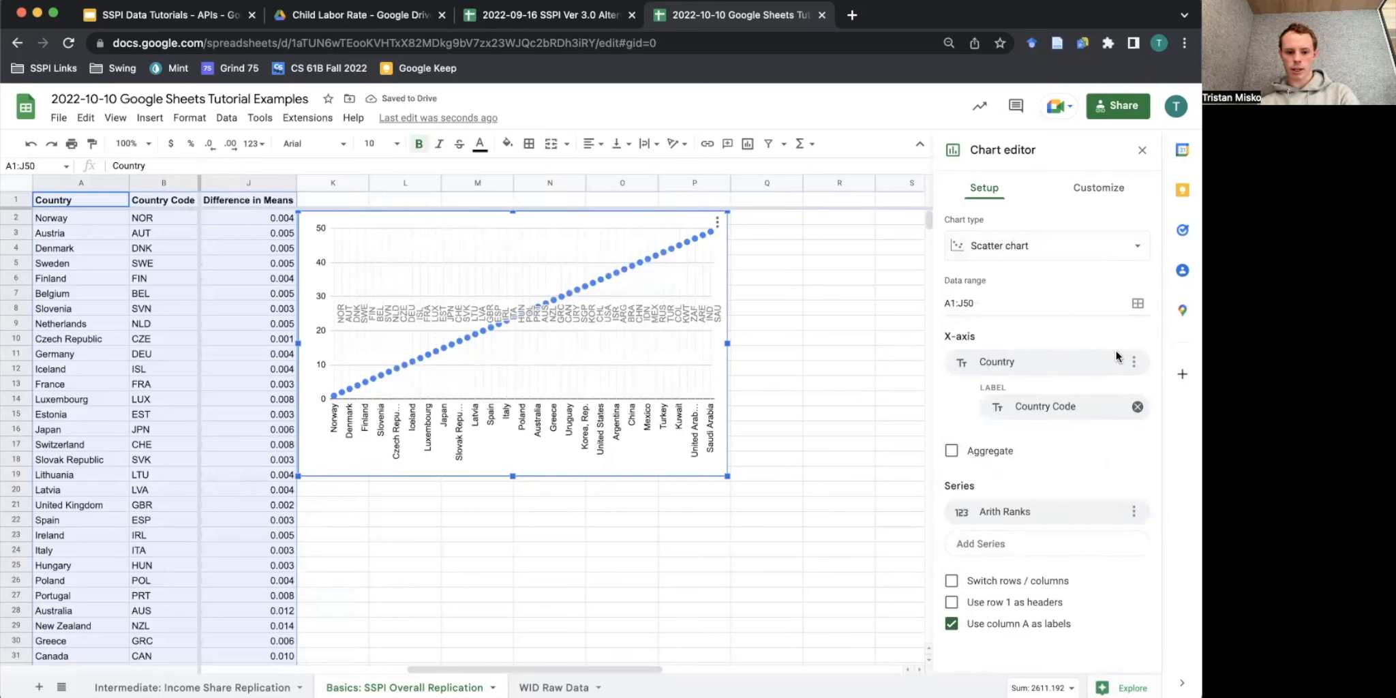
{"action": "scroll", "coordinate": [692, 430], "scroll_direction": "left", "scroll_amount": 5}
{"action": "scroll", "coordinate": [692, 430], "scroll_direction": "left", "scroll_amount": 3}
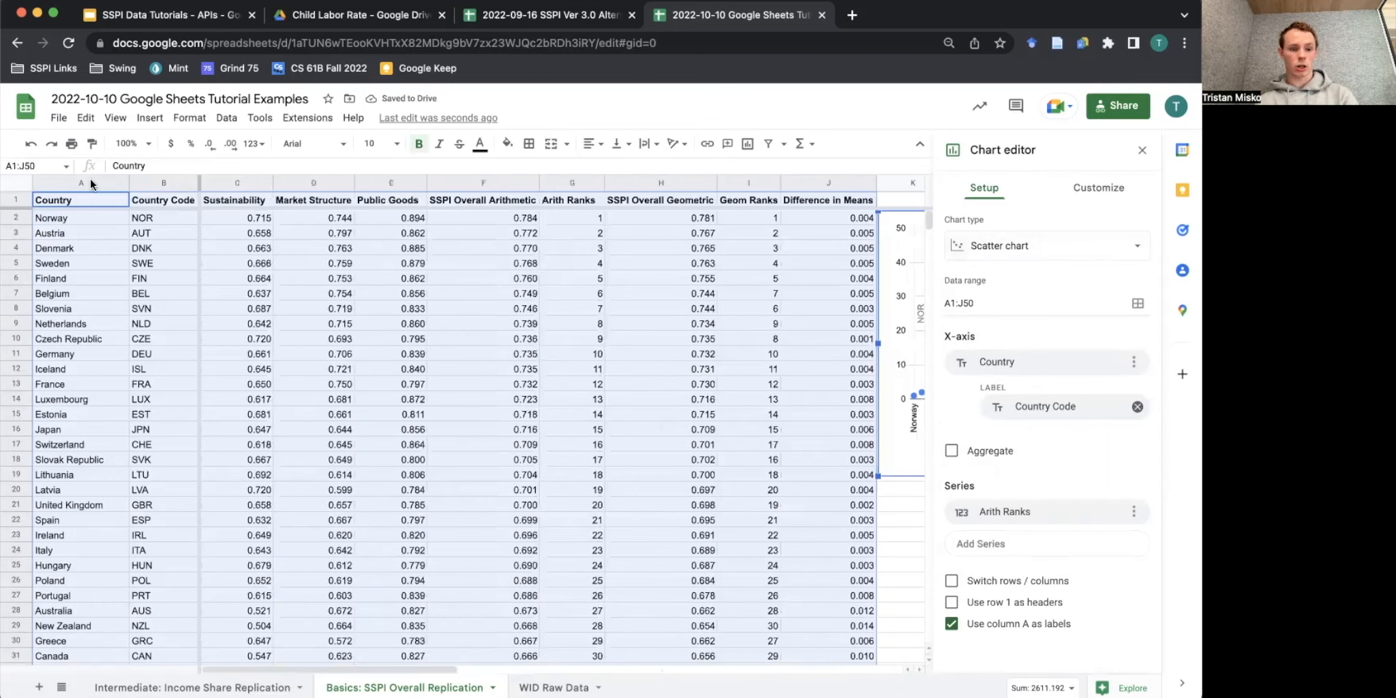
{"action": "scroll", "coordinate": [666, 473], "scroll_direction": "right", "scroll_amount": 3}
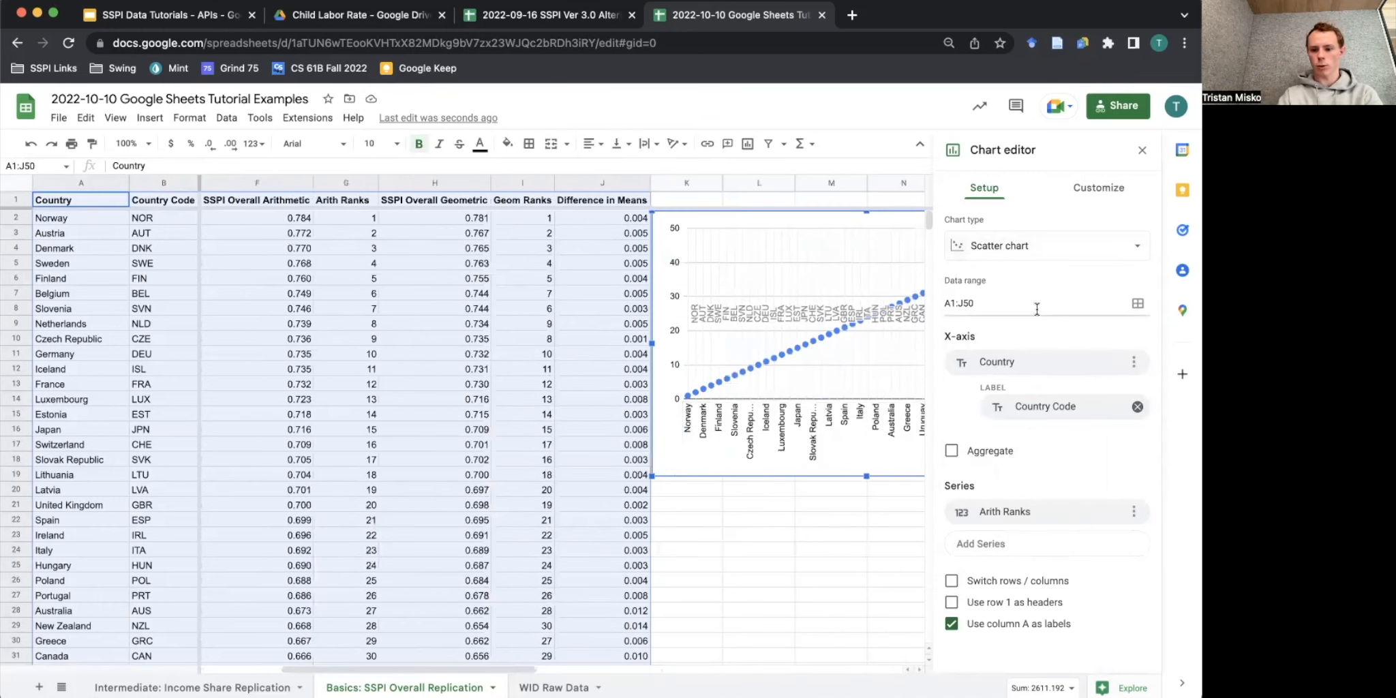
{"action": "left_click", "coordinate": [1017, 362]}
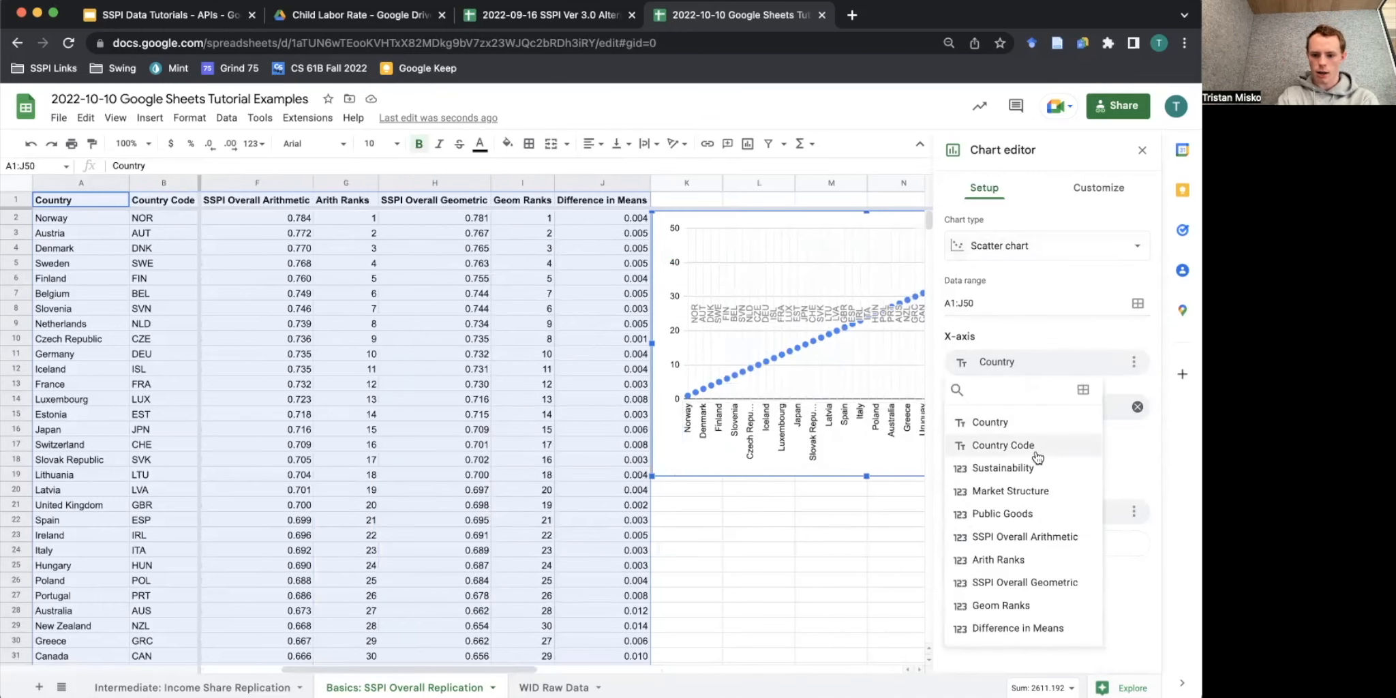
{"action": "left_click", "coordinate": [1040, 305]}
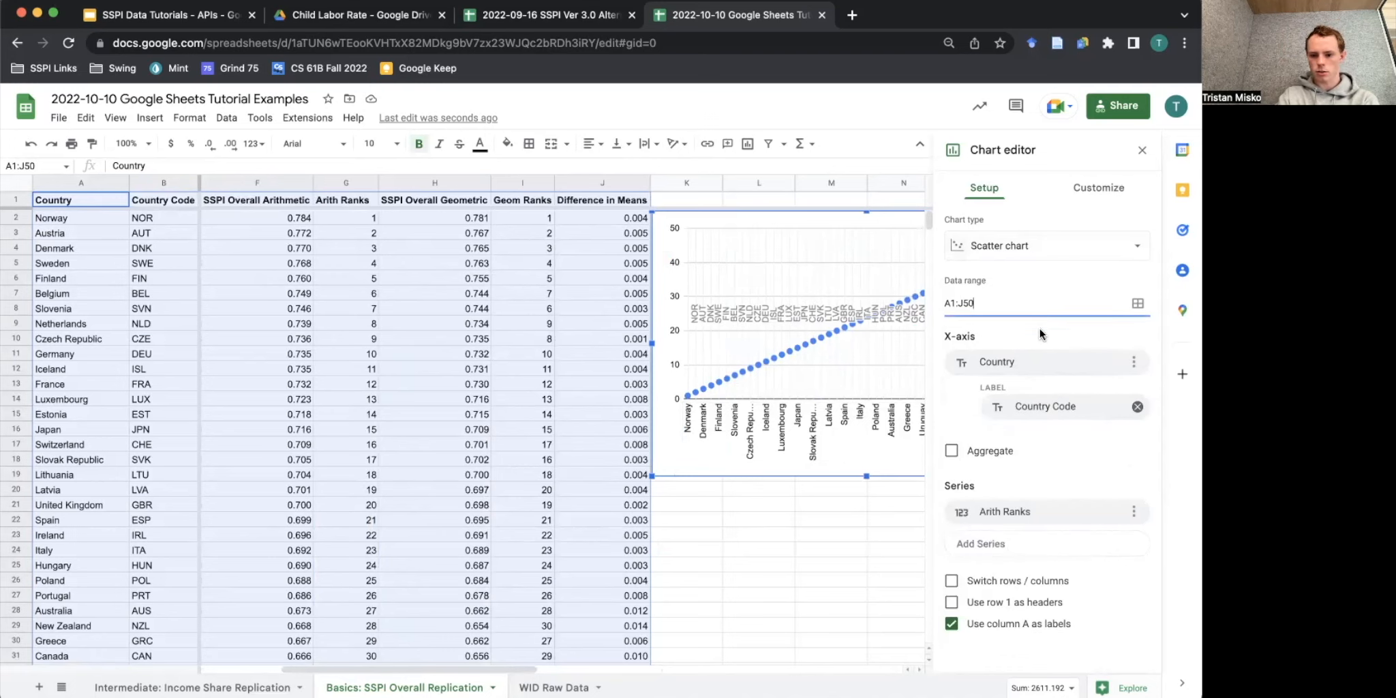
Widen the scatter chart so it extends to about column S.
{"action": "scroll", "coordinate": [783, 438], "scroll_direction": "right", "scroll_amount": 6}
{"action": "left_click_drag", "start_coordinate": [559, 344], "coordinate": [748, 370]}
Sort the range A1:J50 by Country in A → Z order, treating the first row as a header.
{"action": "scroll", "coordinate": [709, 371], "scroll_direction": "left", "scroll_amount": 8}
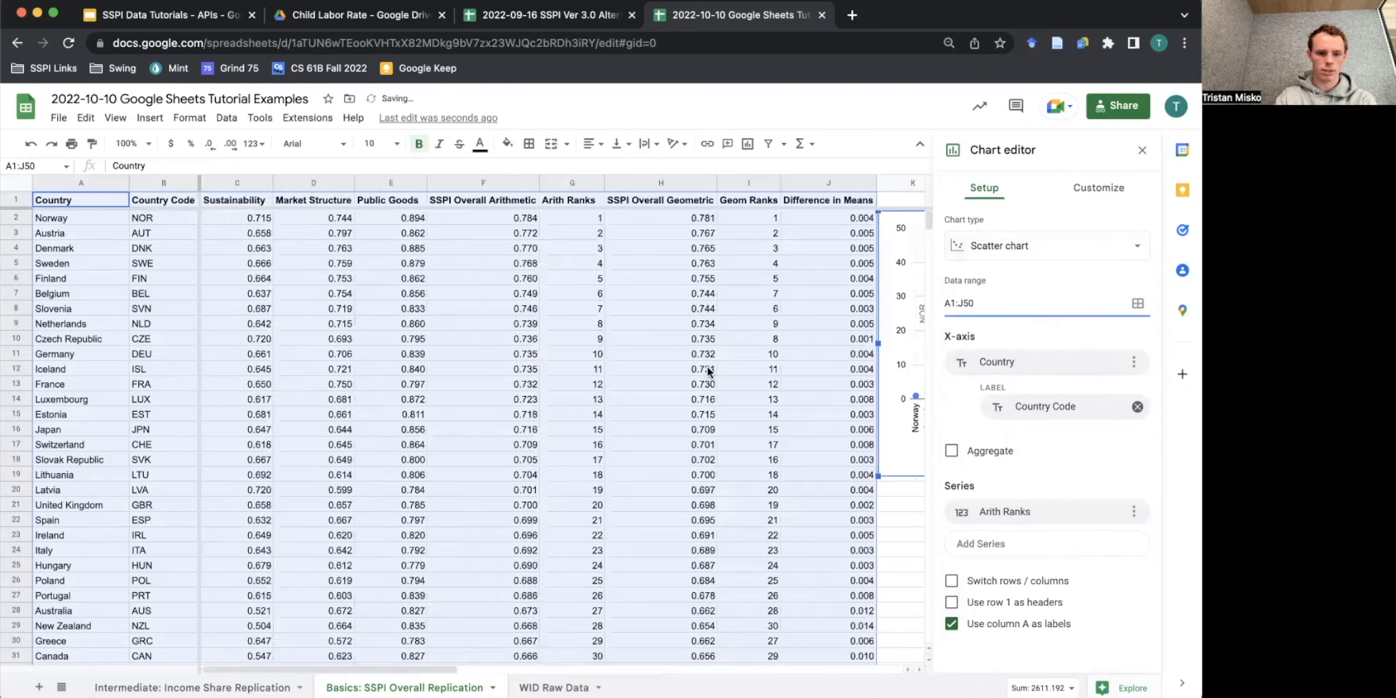
{"action": "right_click", "coordinate": [378, 344]}
{"action": "mouse_move", "coordinate": [443, 685]}
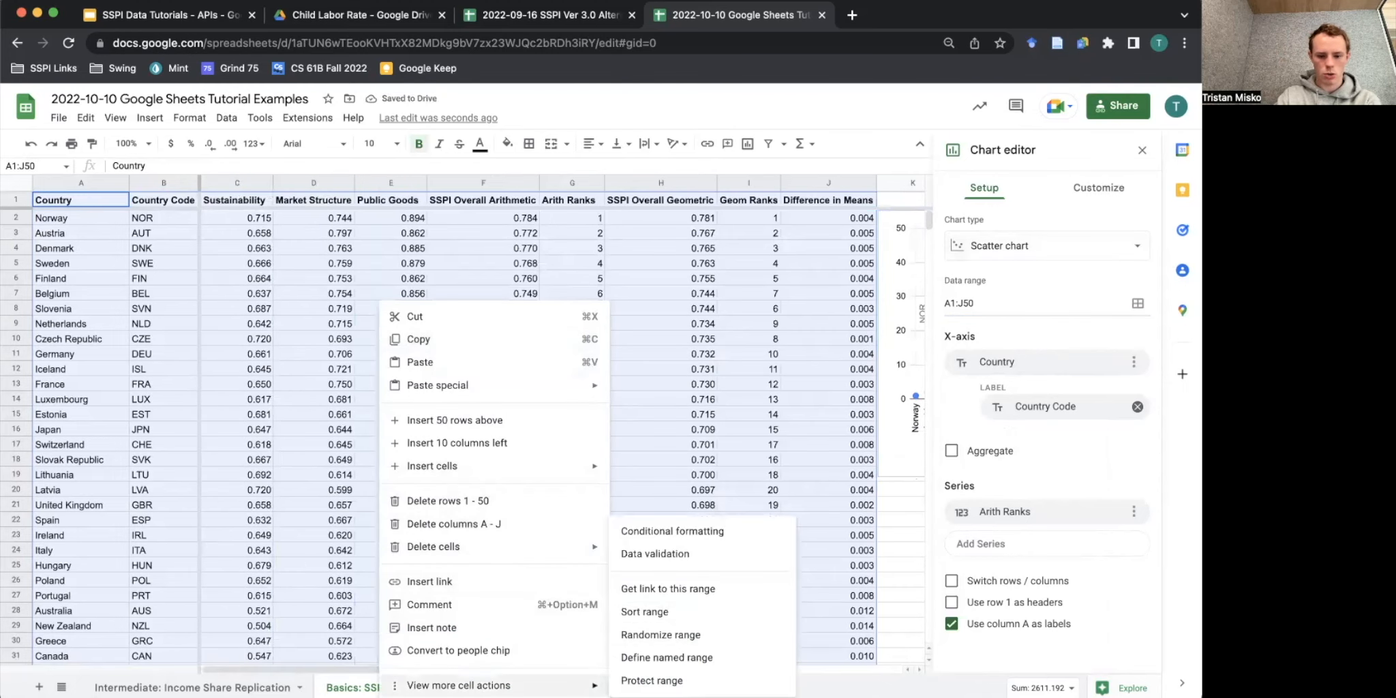
{"action": "left_click", "coordinate": [687, 611]}
{"action": "left_click", "coordinate": [521, 341]}
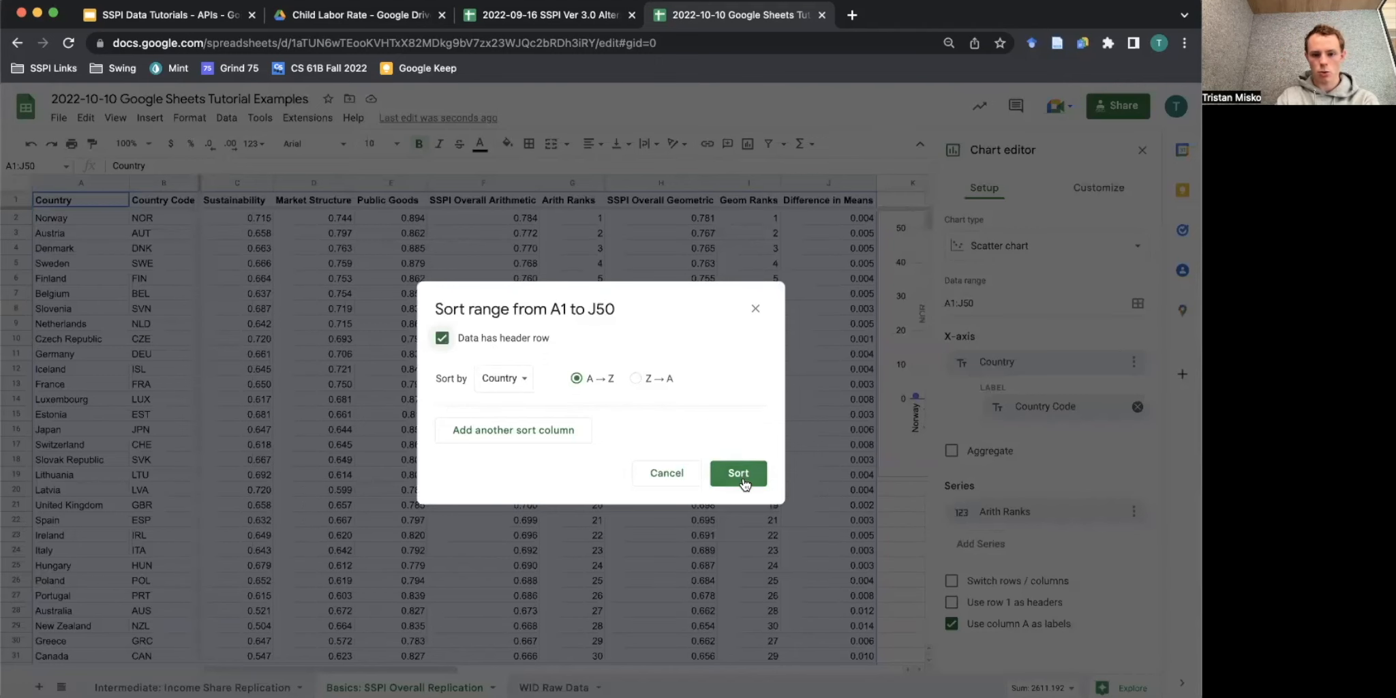
{"action": "left_click", "coordinate": [739, 473]}
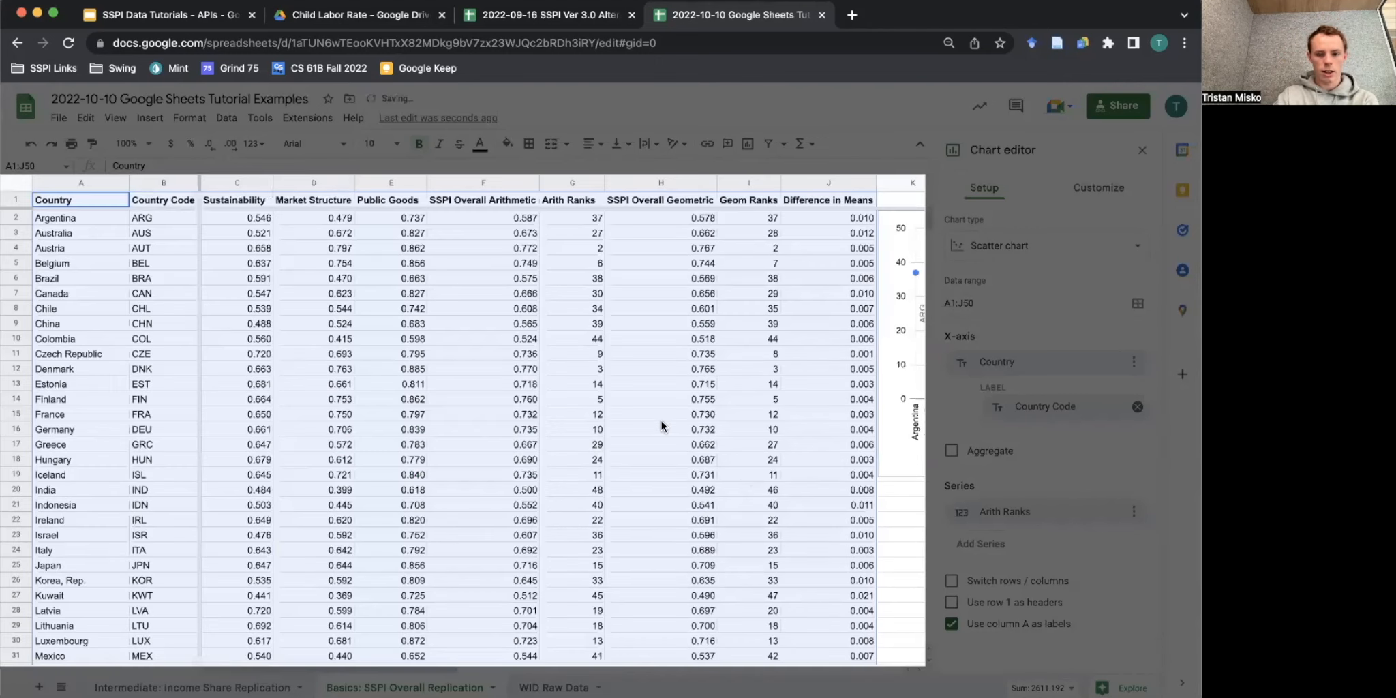
{"action": "scroll", "coordinate": [661, 419], "scroll_direction": "right", "scroll_amount": 10}
{"action": "scroll", "coordinate": [661, 417], "scroll_direction": "left", "scroll_amount": 5}
{"action": "scroll", "coordinate": [664, 416], "scroll_direction": "right", "scroll_amount": 1}
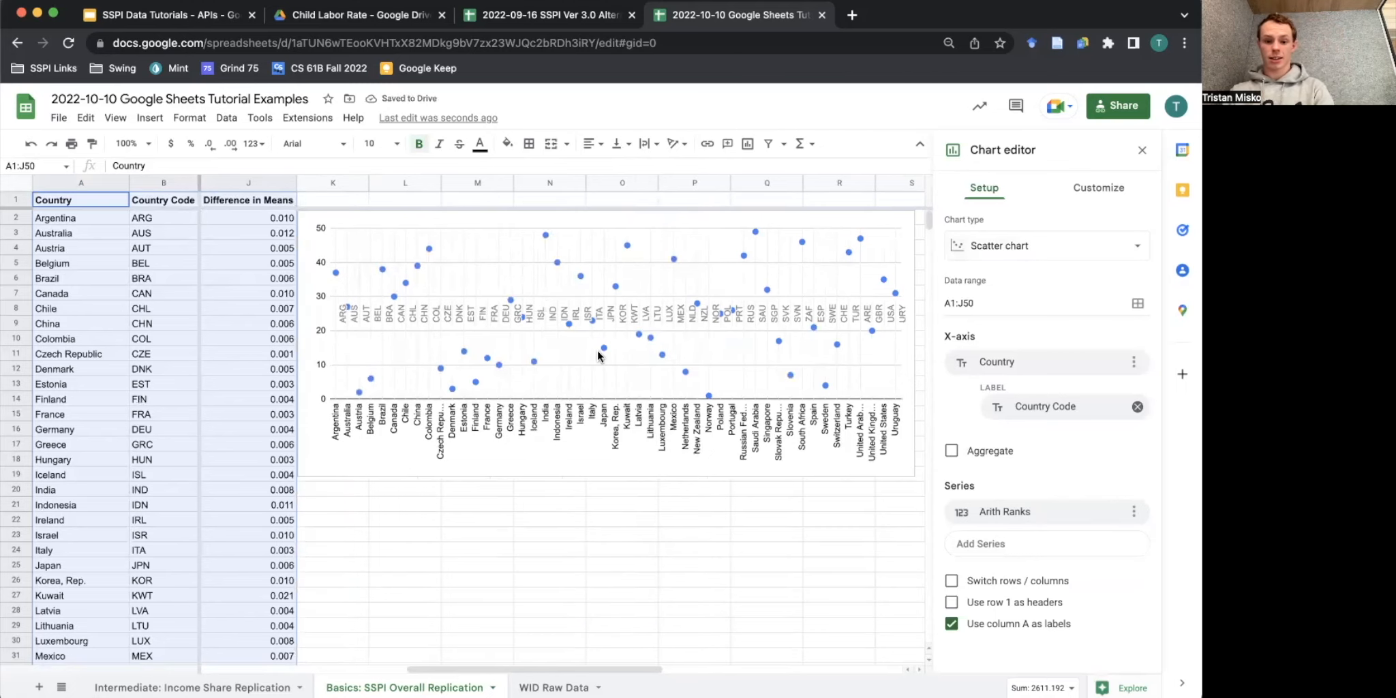
Sort the range A1:J50 by Arith Ranks in A → Z order, treating the first row as a header.
{"action": "scroll", "coordinate": [580, 360], "scroll_direction": "left", "scroll_amount": 3}
{"action": "scroll", "coordinate": [580, 359], "scroll_direction": "left", "scroll_amount": 5}
{"action": "right_click", "coordinate": [323, 399]}
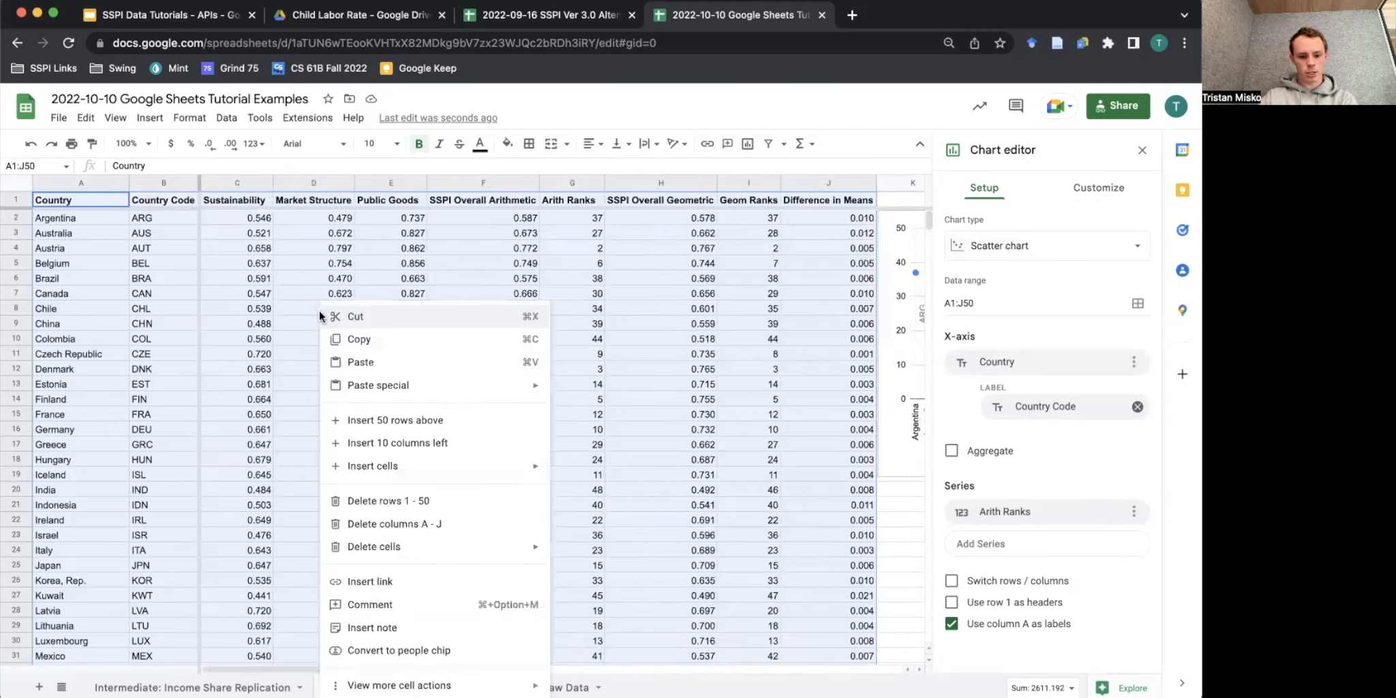
{"action": "mouse_move", "coordinate": [382, 685]}
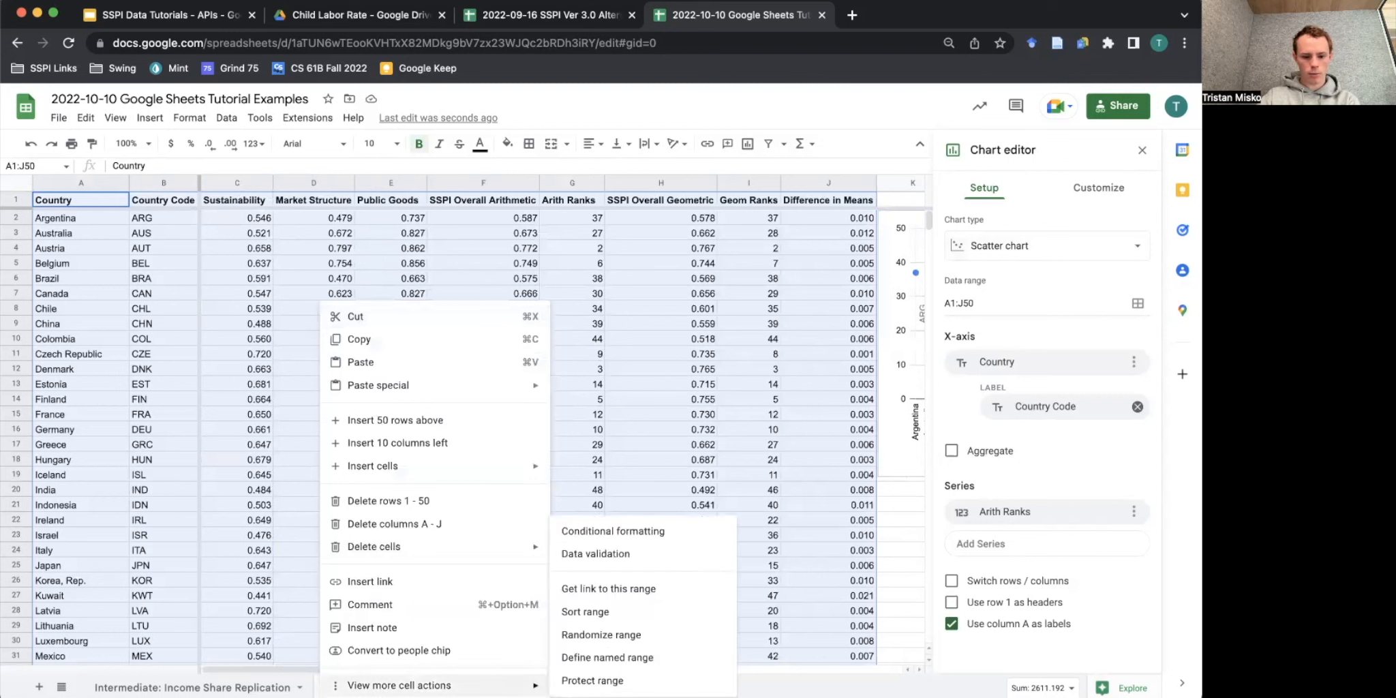
{"action": "left_click", "coordinate": [604, 612]}
{"action": "left_click", "coordinate": [503, 378]}
{"action": "left_click", "coordinate": [490, 336]}
{"action": "left_click", "coordinate": [503, 378]}
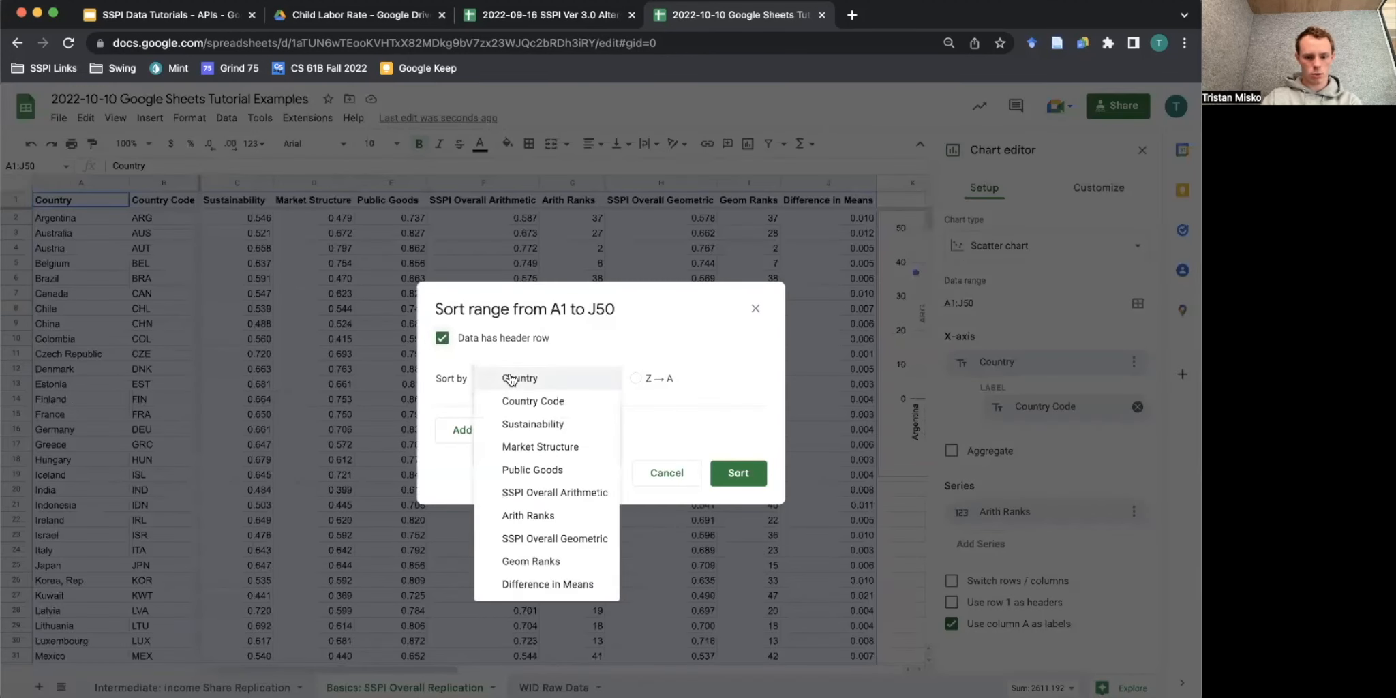
{"action": "left_click", "coordinate": [538, 514]}
{"action": "left_click", "coordinate": [733, 481]}
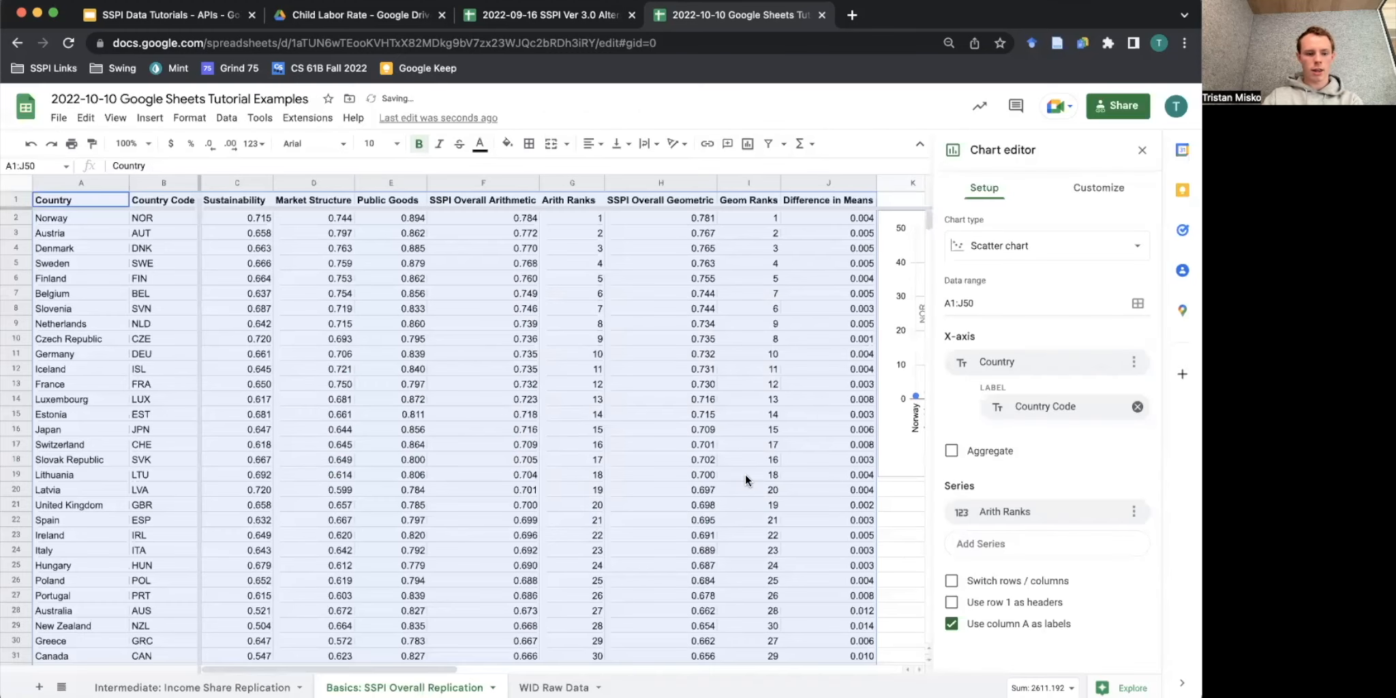
Resize the chart to reach down to about row 23 and across to just past column R.
{"action": "scroll", "coordinate": [745, 474], "scroll_direction": "right", "scroll_amount": 10}
{"action": "scroll", "coordinate": [745, 474], "scroll_direction": "left", "scroll_amount": 5}
{"action": "scroll", "coordinate": [745, 474], "scroll_direction": "up", "scroll_amount": 1}
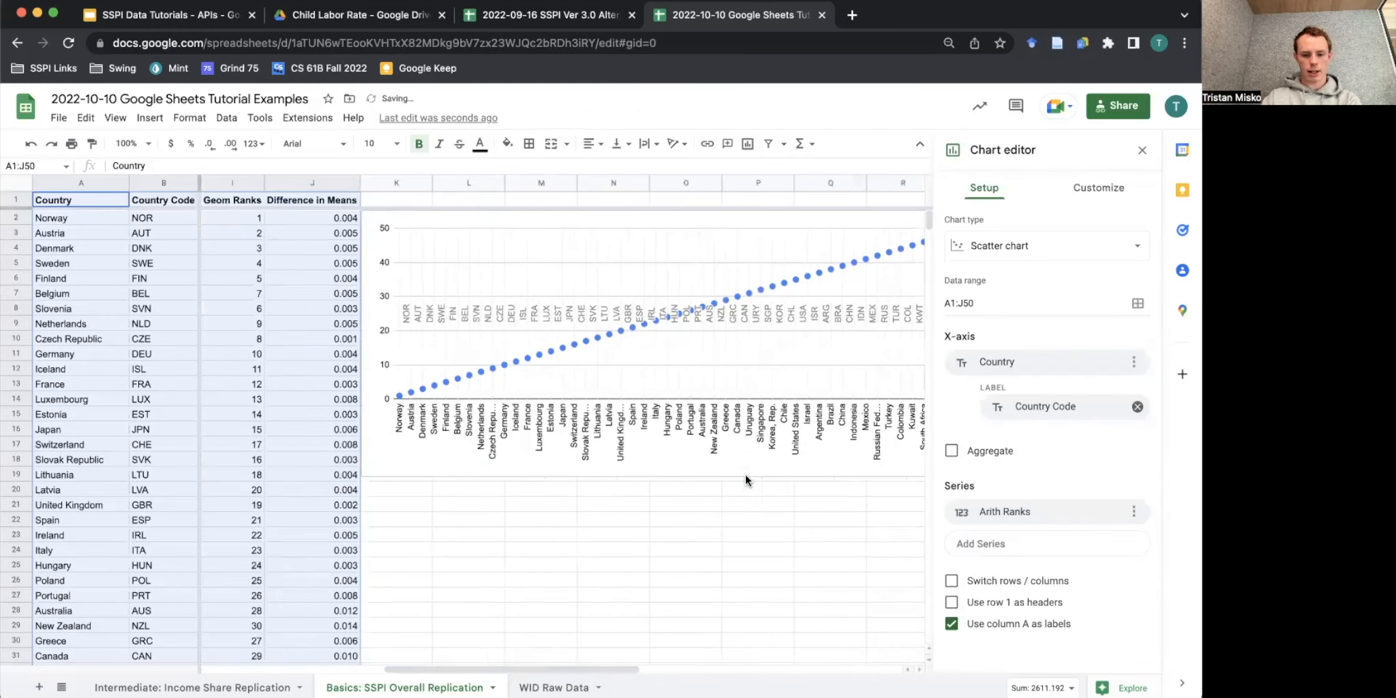
{"action": "left_click_drag", "start_coordinate": [850, 520], "coordinate": [882, 536]}
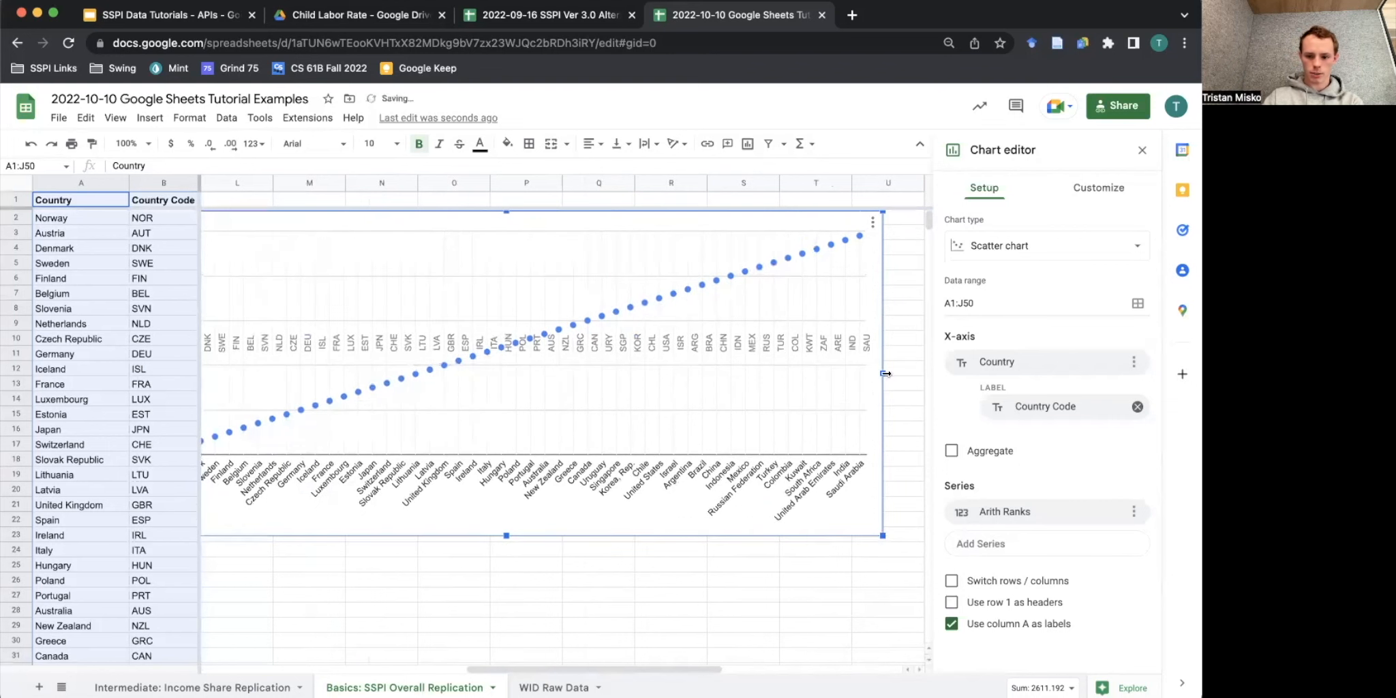
{"action": "left_click_drag", "start_coordinate": [884, 374], "coordinate": [723, 368]}
{"action": "scroll", "coordinate": [723, 368], "scroll_direction": "left", "scroll_amount": 3}
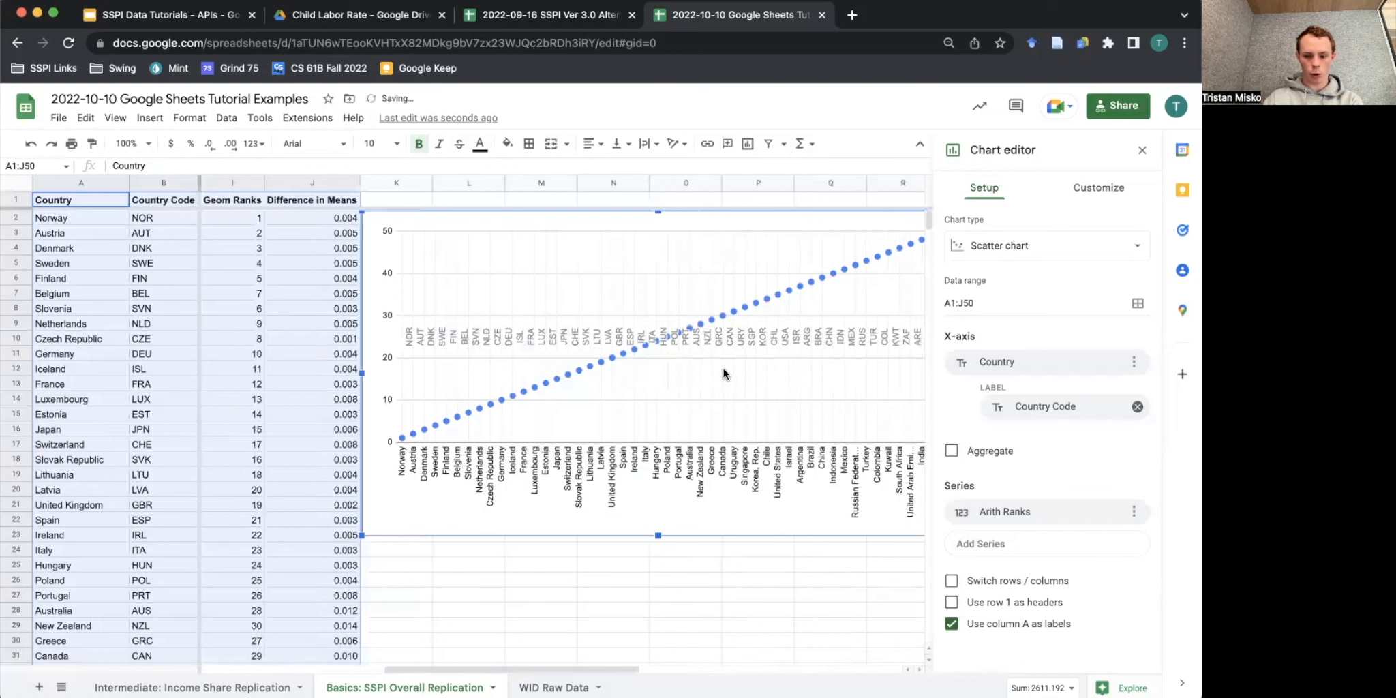
{"action": "scroll", "coordinate": [723, 369], "scroll_direction": "right", "scroll_amount": 3}
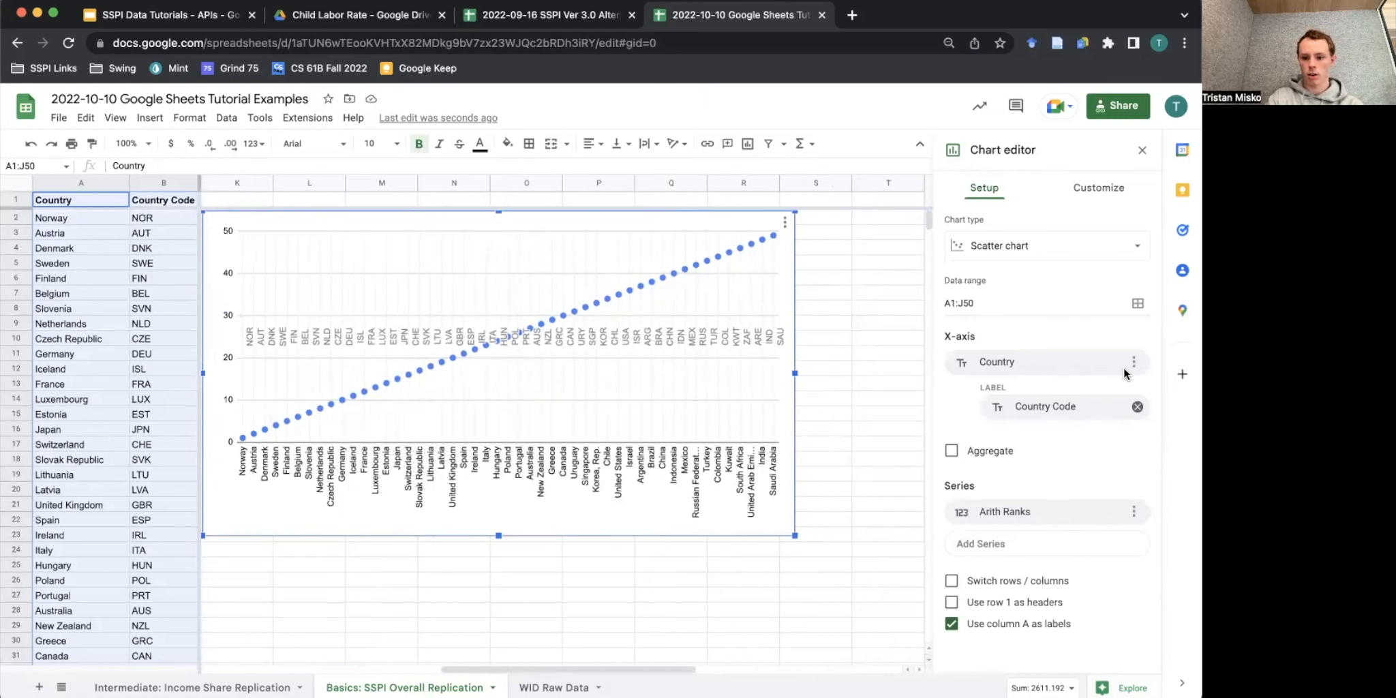
Add Geom Ranks as a second series in the scatter chart.
{"action": "left_click", "coordinate": [1062, 548]}
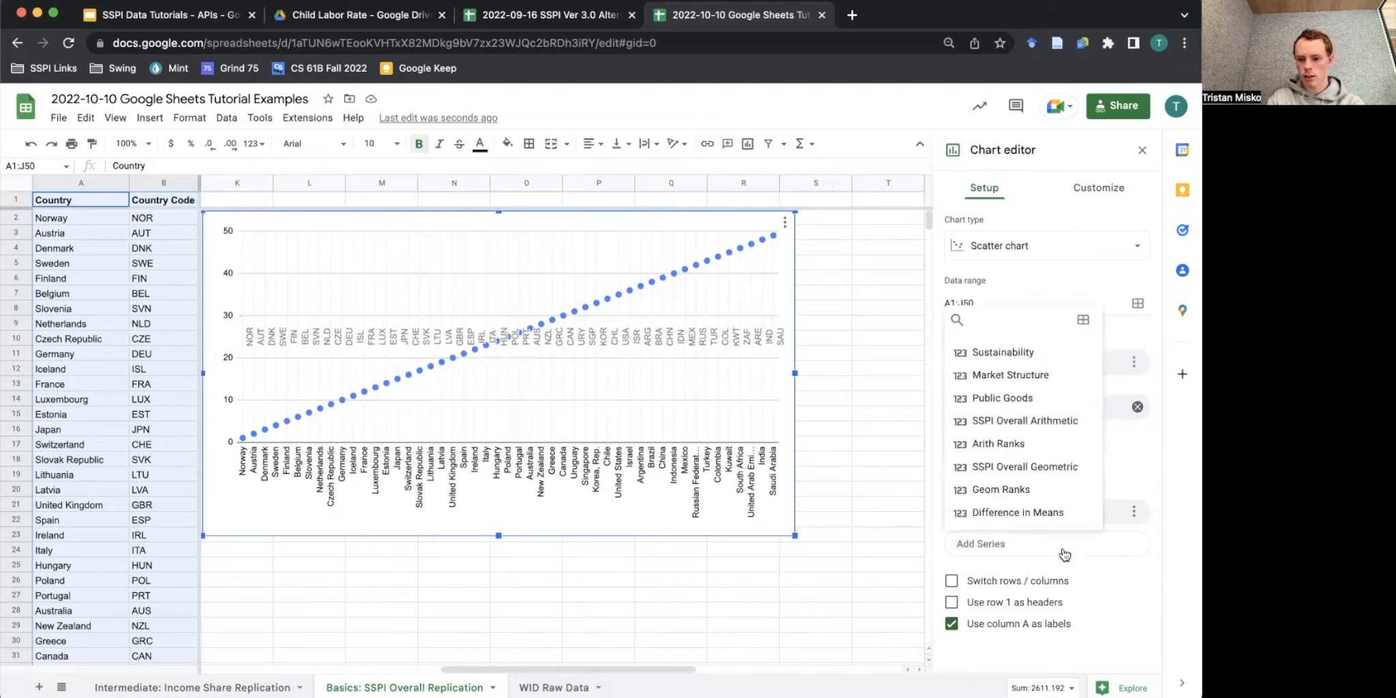
{"action": "left_click", "coordinate": [1047, 491]}
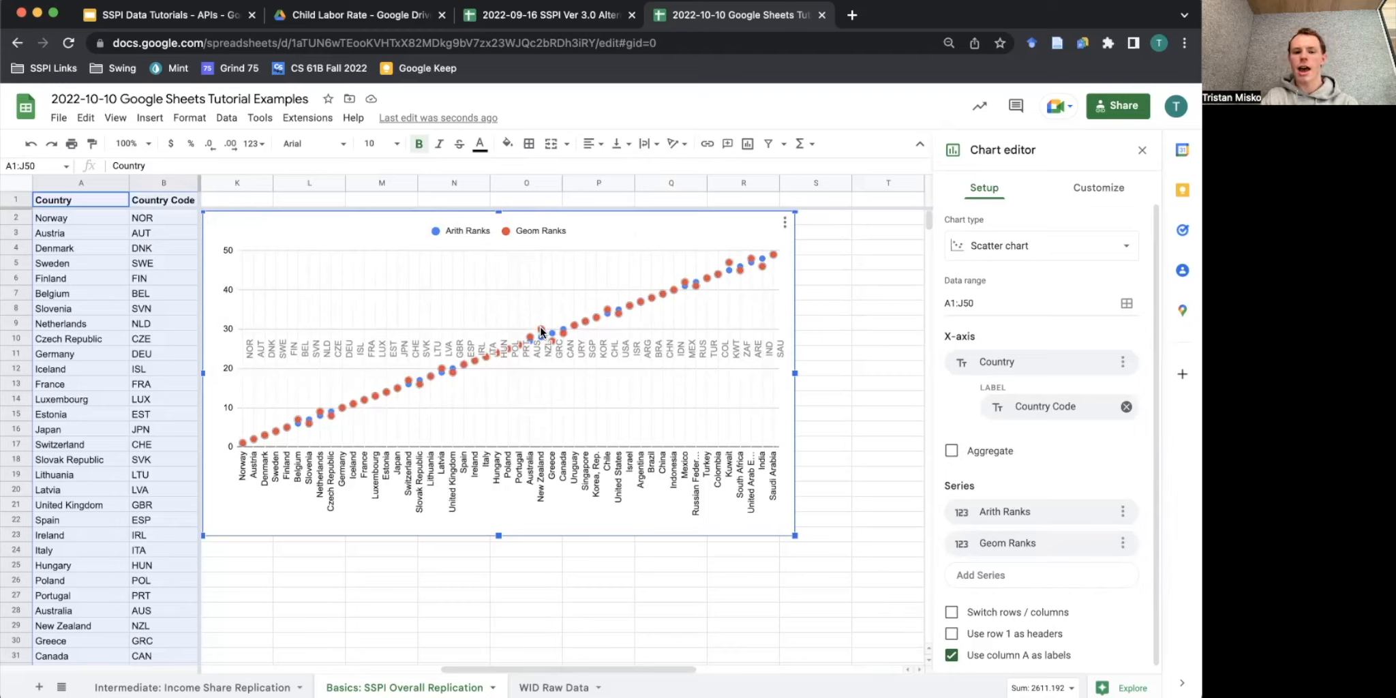
{"action": "right_click", "coordinate": [604, 237]}
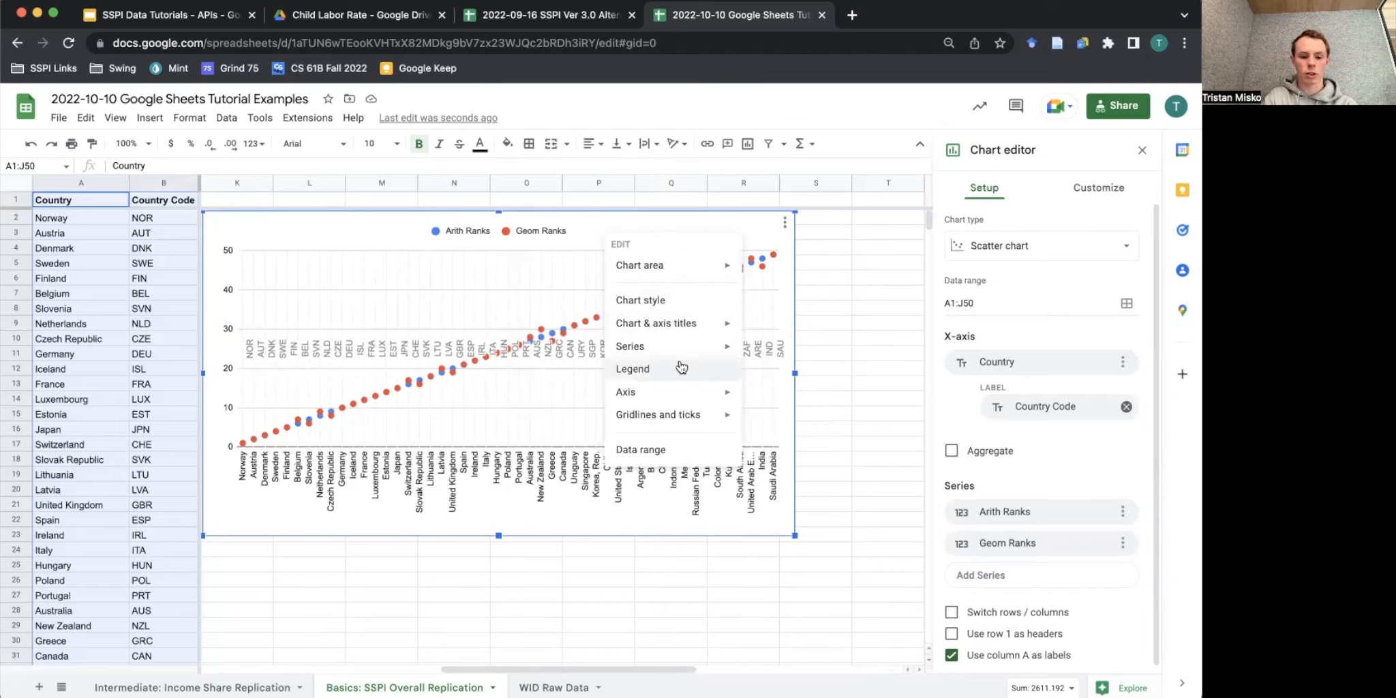
{"action": "left_click", "coordinate": [853, 318]}
Change the SSPI Overall Geometric formula in H2 to =(C2*D2)^(1/3).
{"action": "scroll", "coordinate": [458, 379], "scroll_direction": "left", "scroll_amount": 6}
{"action": "left_click", "coordinate": [641, 217]}
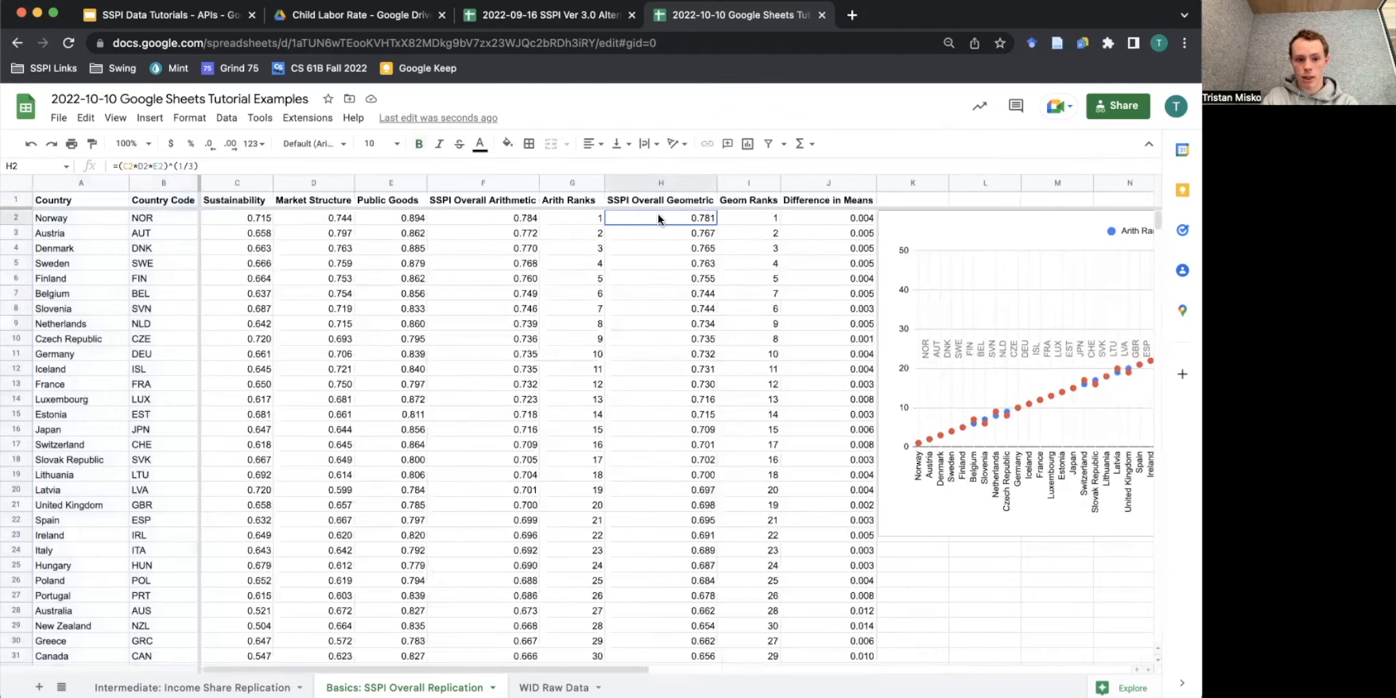
{"action": "left_click", "coordinate": [164, 166]}
{"action": "key", "text": "BackSpace"}
{"action": "key", "text": "BackSpace"}
{"action": "key", "text": "BackSpace"}
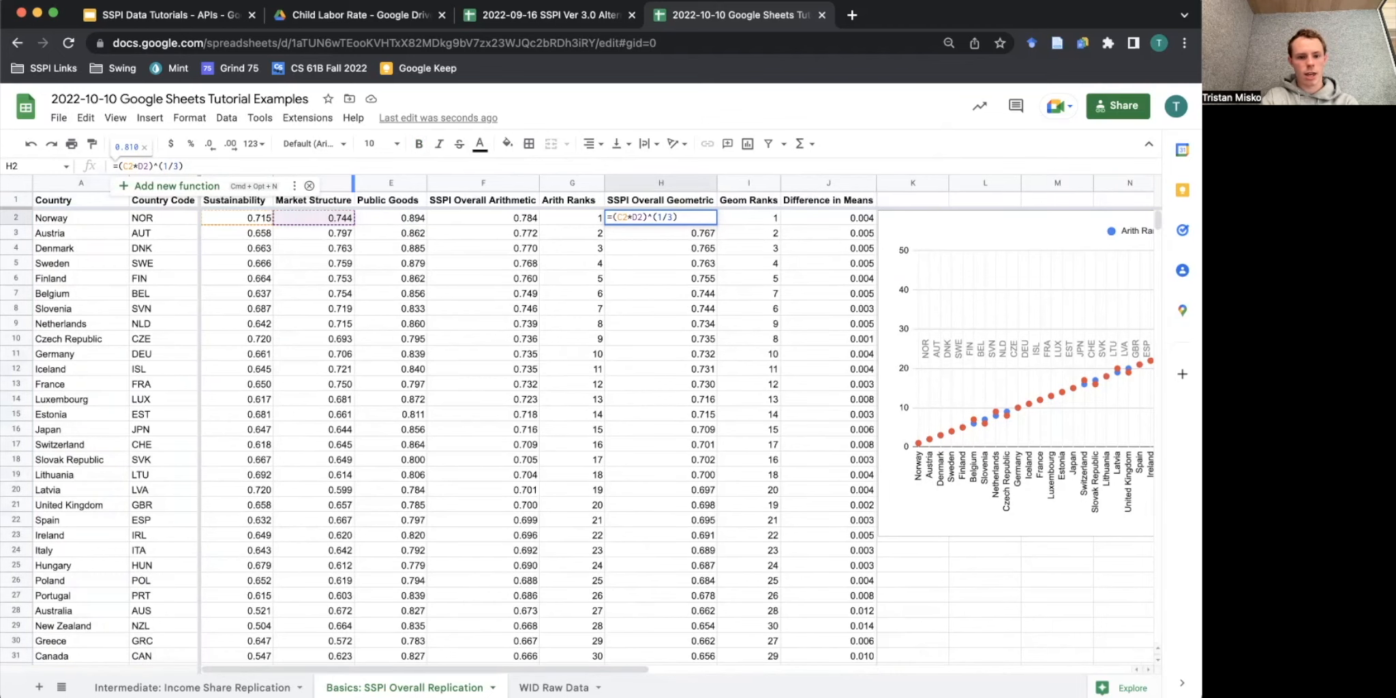
{"action": "key", "text": "Return"}
Fill the revised geometric formula from H2 down through H50.
{"action": "left_click", "coordinate": [715, 220]}
{"action": "scroll", "coordinate": [715, 219], "scroll_direction": "down", "scroll_amount": 15}
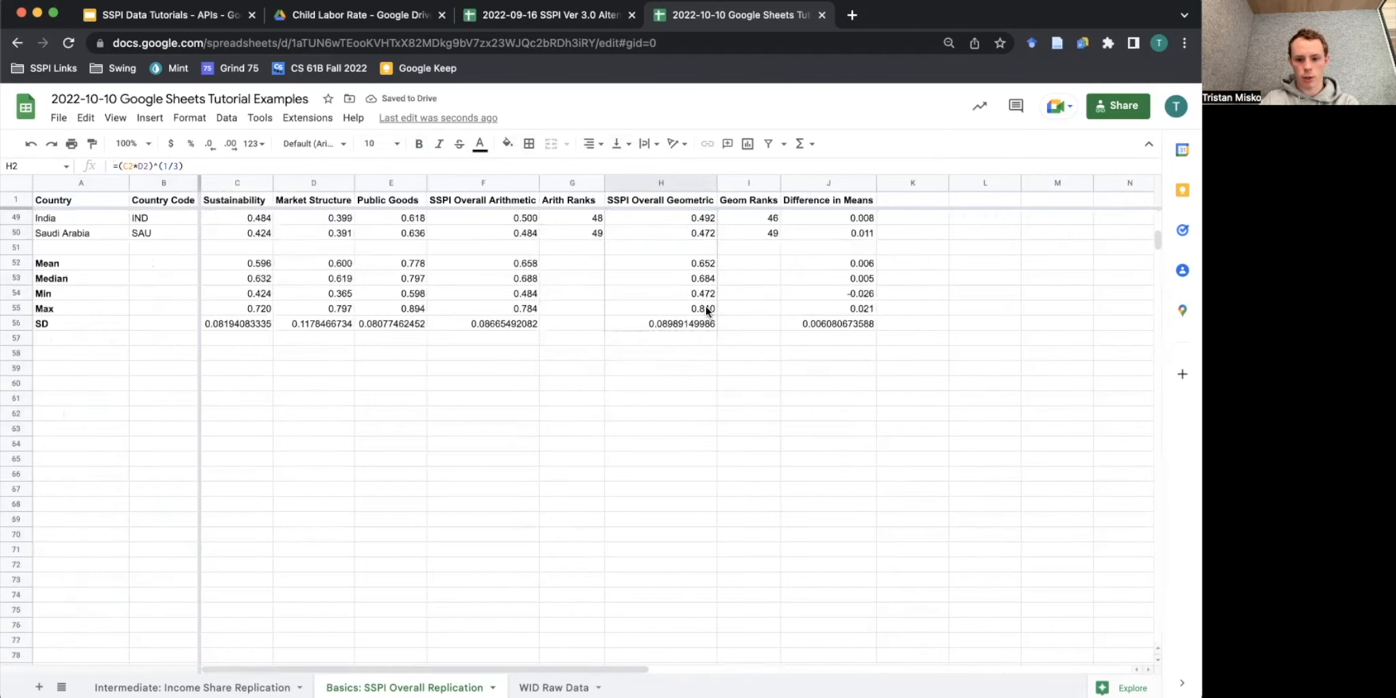
{"action": "left_click", "coordinate": [710, 263], "text": "shift"}
{"action": "scroll", "coordinate": [864, 249], "scroll_direction": "up", "scroll_amount": 15}
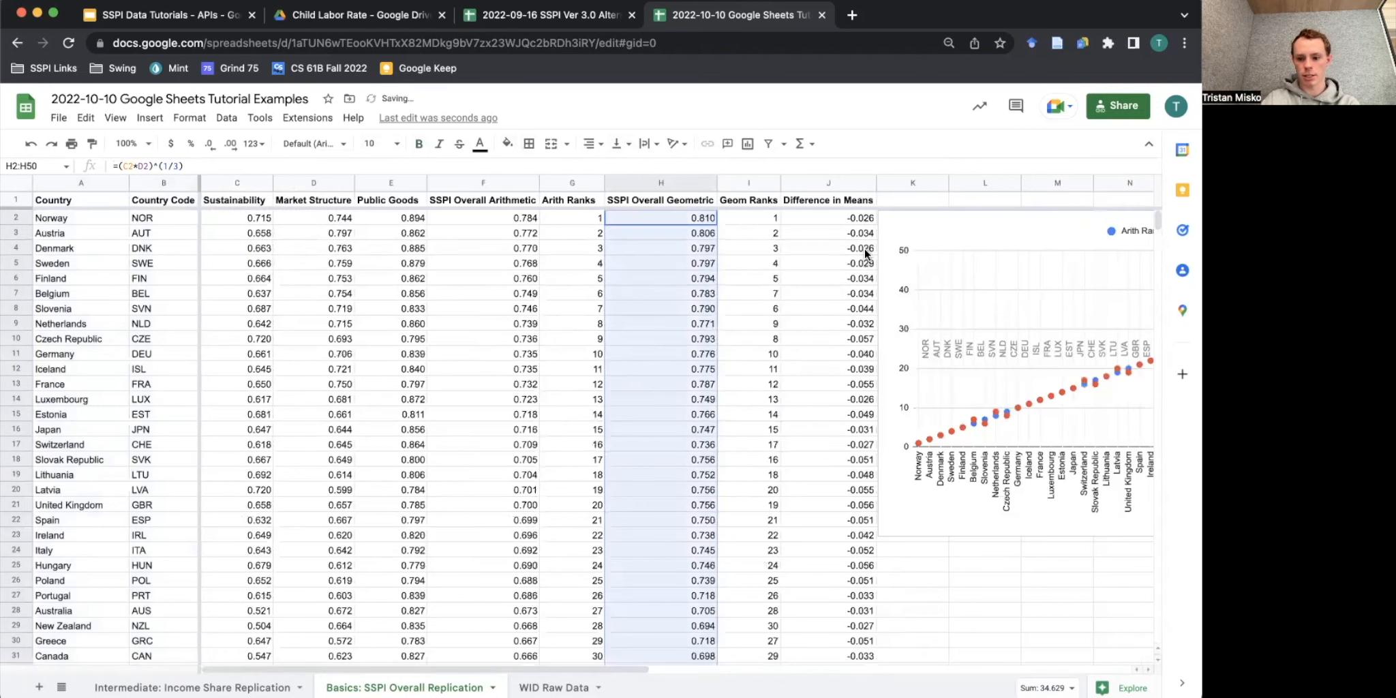
Examine how the Geom Ranks column and the scatter chart compare with the revised geometric scores.
{"action": "scroll", "coordinate": [864, 249], "scroll_direction": "right", "scroll_amount": 5}
{"action": "scroll", "coordinate": [864, 248], "scroll_direction": "left", "scroll_amount": 1}
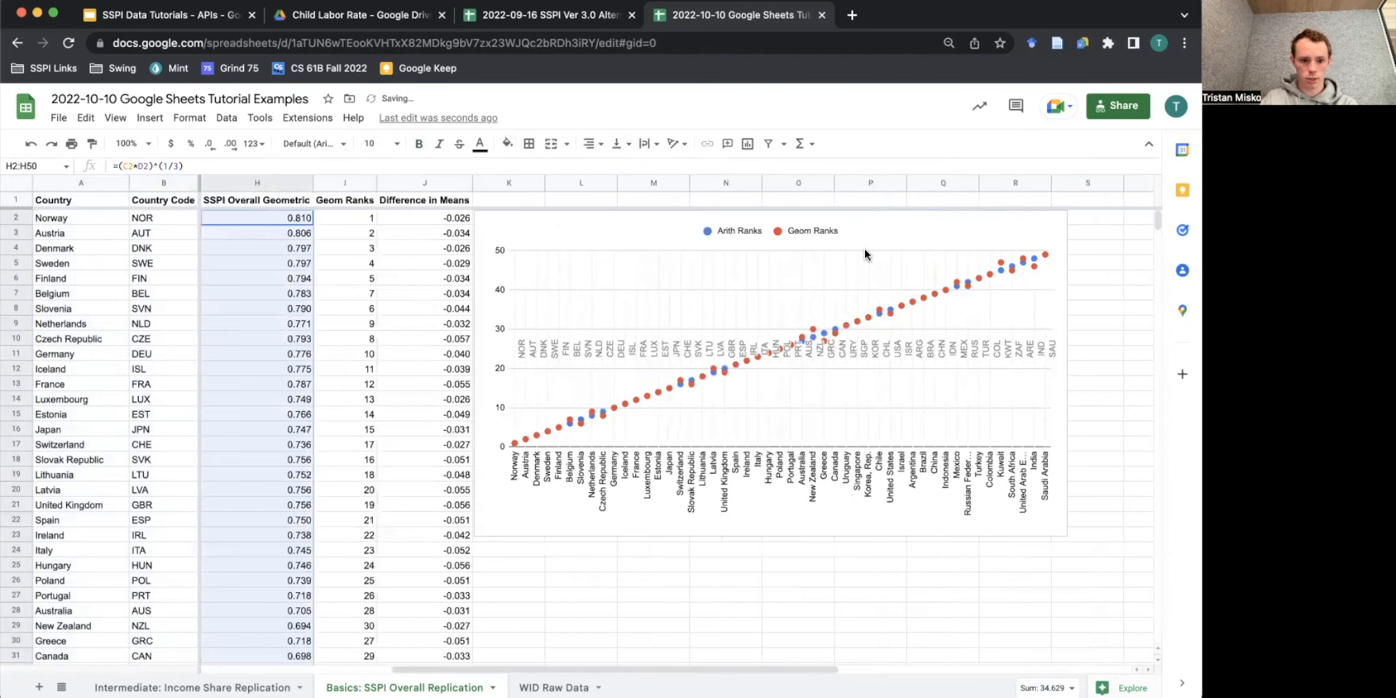
{"action": "scroll", "coordinate": [863, 248], "scroll_direction": "left", "scroll_amount": 2}
{"action": "scroll", "coordinate": [863, 249], "scroll_direction": "right", "scroll_amount": 4}
{"action": "scroll", "coordinate": [863, 249], "scroll_direction": "left", "scroll_amount": 5}
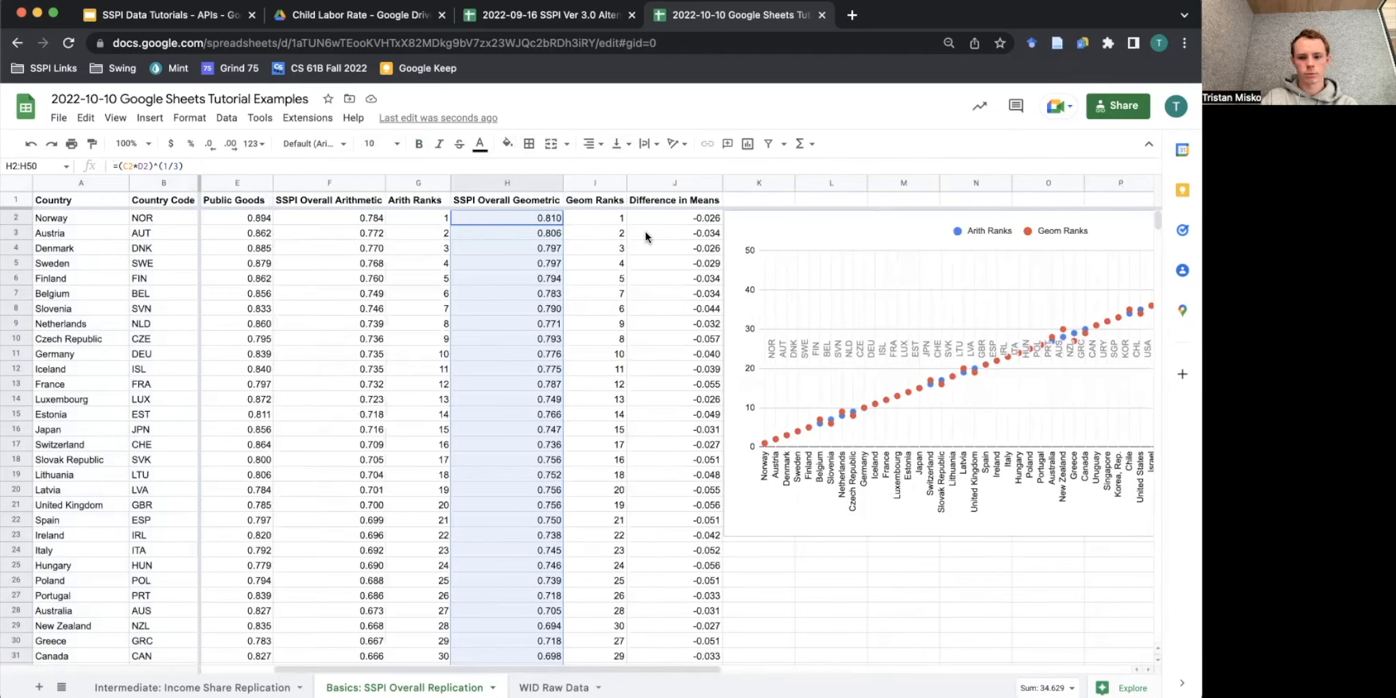
{"action": "scroll", "coordinate": [645, 231], "scroll_direction": "right", "scroll_amount": 4}
{"action": "left_click", "coordinate": [768, 224]}
{"action": "scroll", "coordinate": [397, 271], "scroll_direction": "left", "scroll_amount": 3}
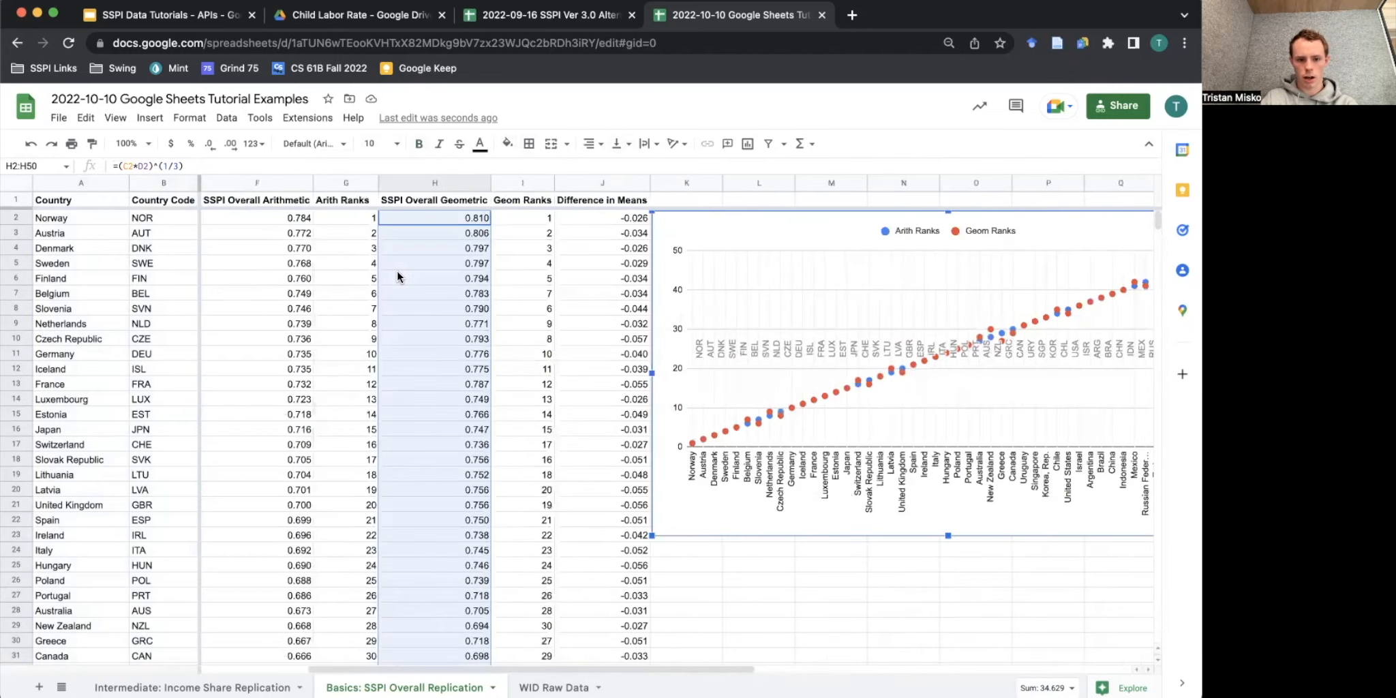
Clear the Geom Ranks values in I2:I50.
{"action": "left_click", "coordinate": [528, 214]}
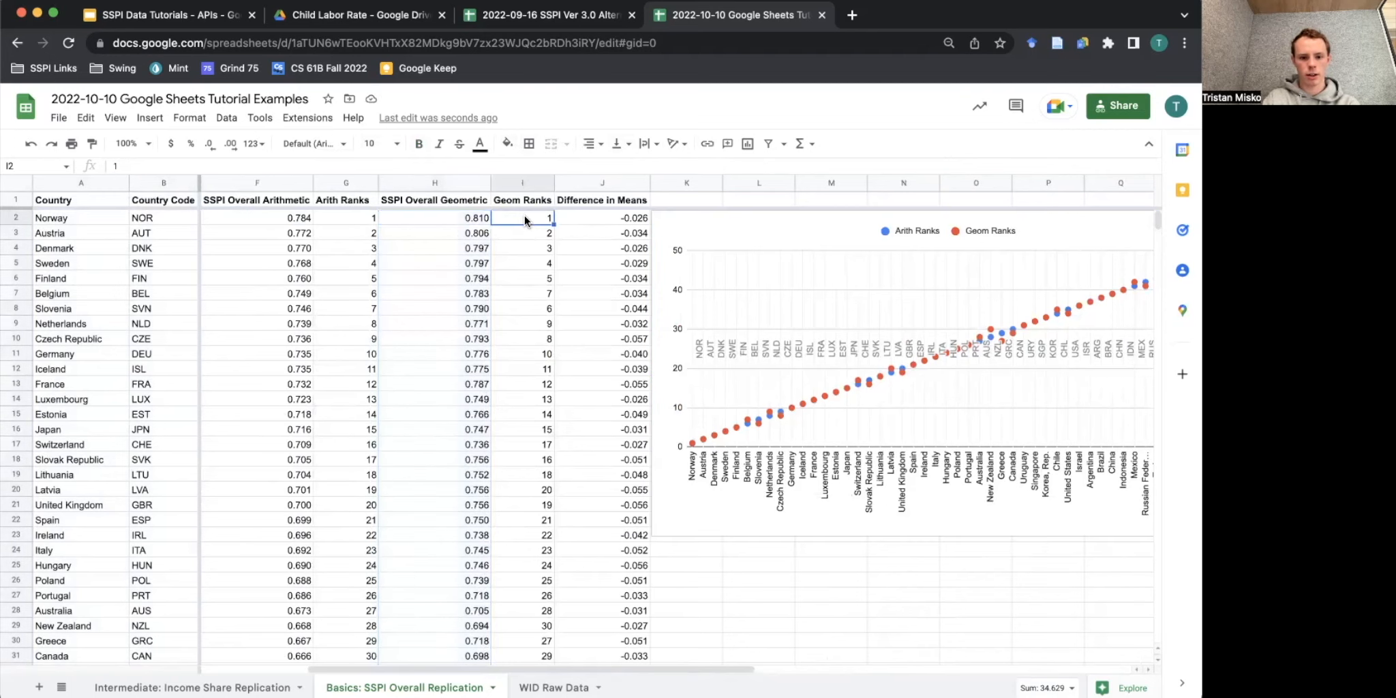
{"action": "left_click", "coordinate": [476, 309]}
{"action": "left_click", "coordinate": [530, 308]}
{"action": "left_click_drag", "start_coordinate": [530, 222], "coordinate": [536, 384]}
{"action": "key", "text": "Delete"}
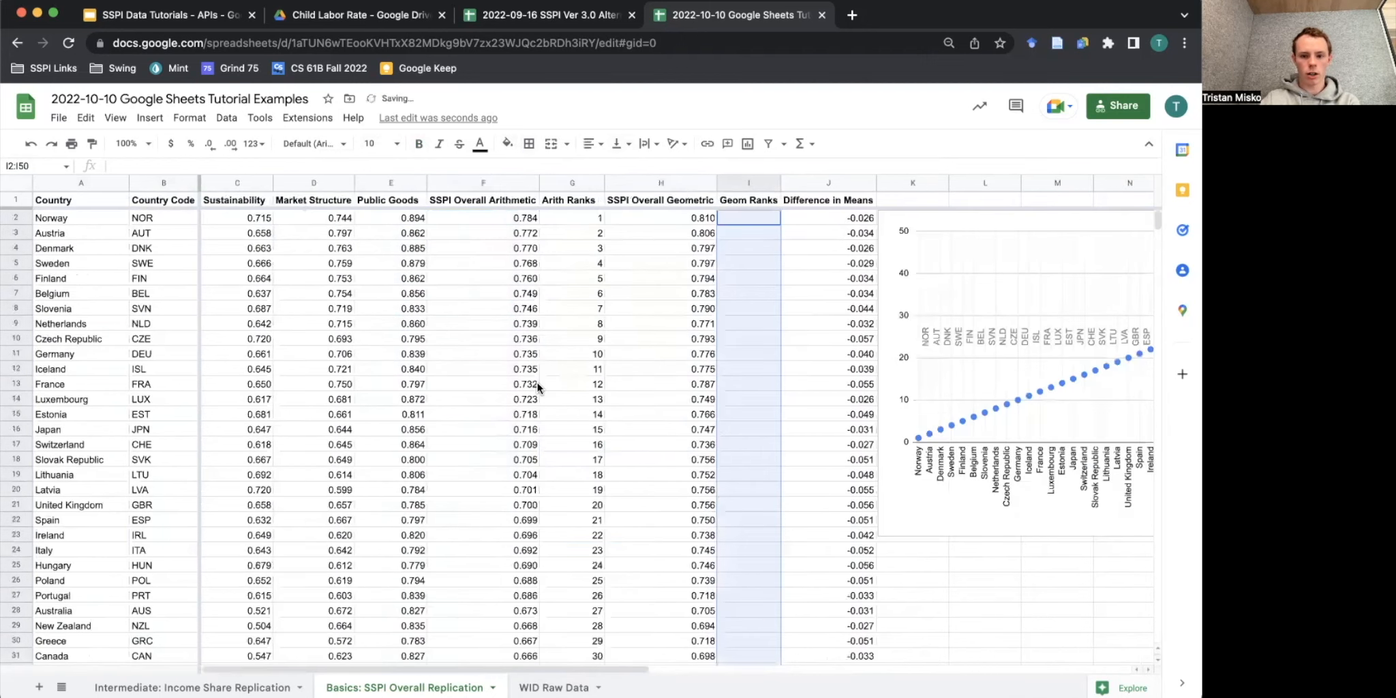
Sort the range A1:J50 by Geom Ranks in Z → A order, treating the first row as a header.
{"action": "left_click", "coordinate": [113, 203]}
{"action": "key", "text": "ctrl+shift+Right"}
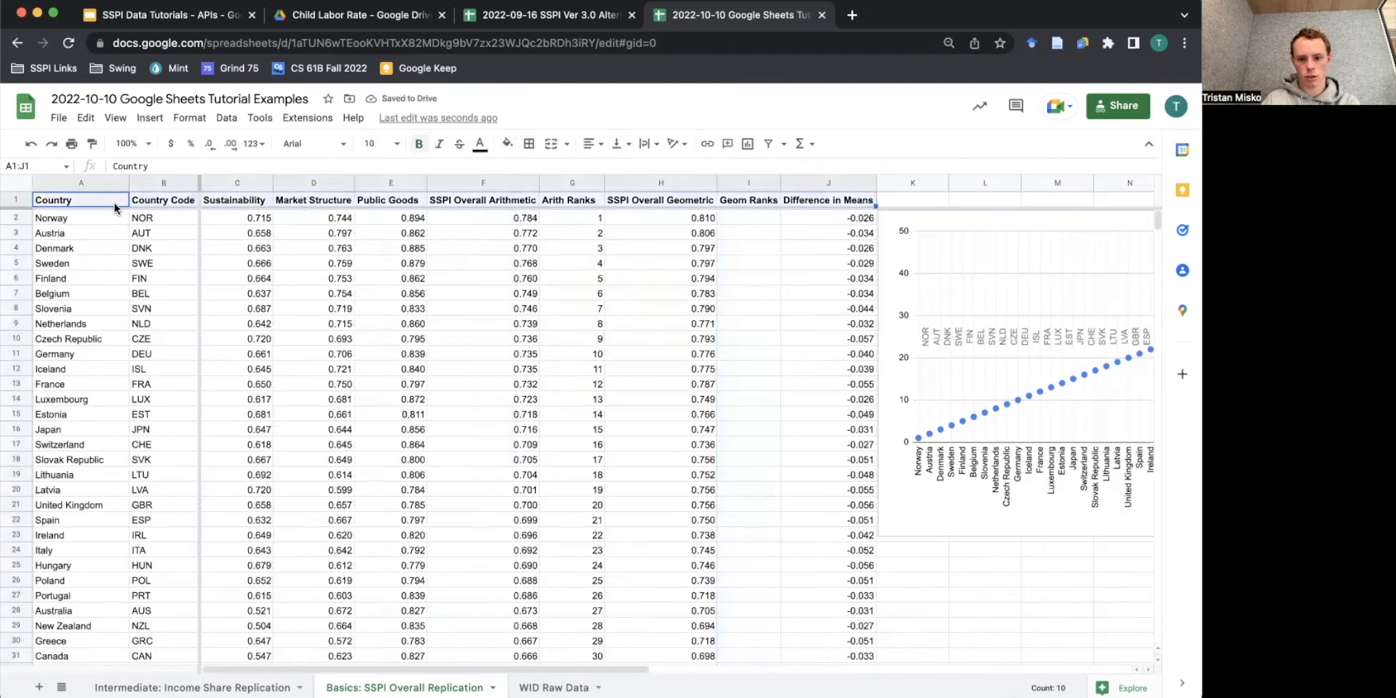
{"action": "key", "text": "ctrl+shift+Down"}
{"action": "right_click", "coordinate": [306, 302]}
{"action": "mouse_move", "coordinate": [382, 685]}
{"action": "left_click", "coordinate": [576, 633]}
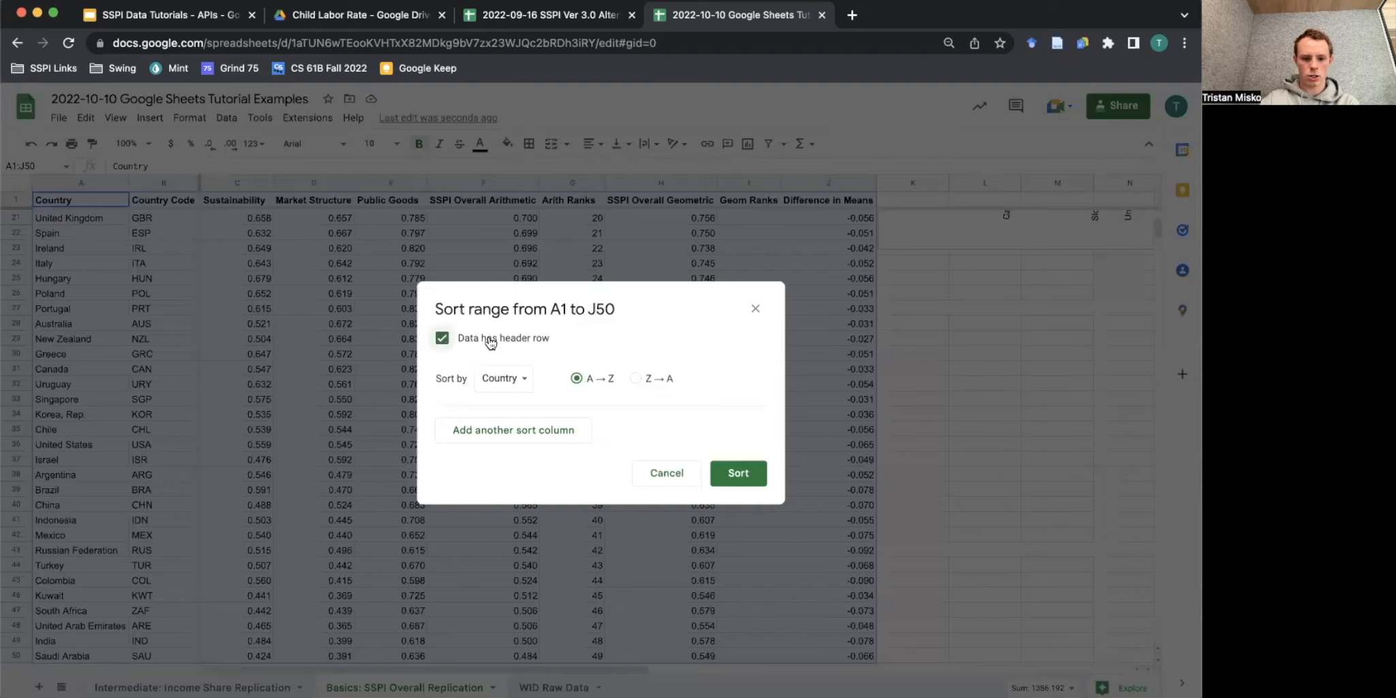
{"action": "left_click", "coordinate": [507, 385]}
{"action": "left_click", "coordinate": [566, 560]}
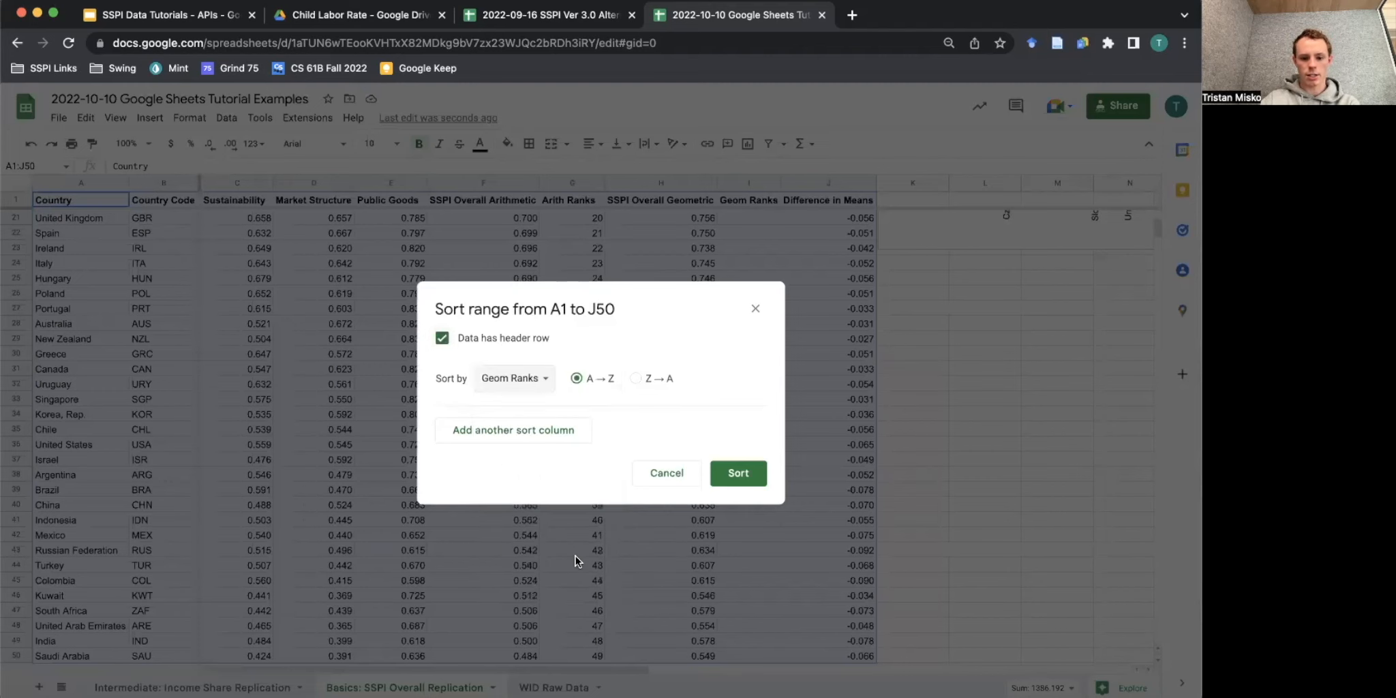
{"action": "left_click", "coordinate": [649, 379]}
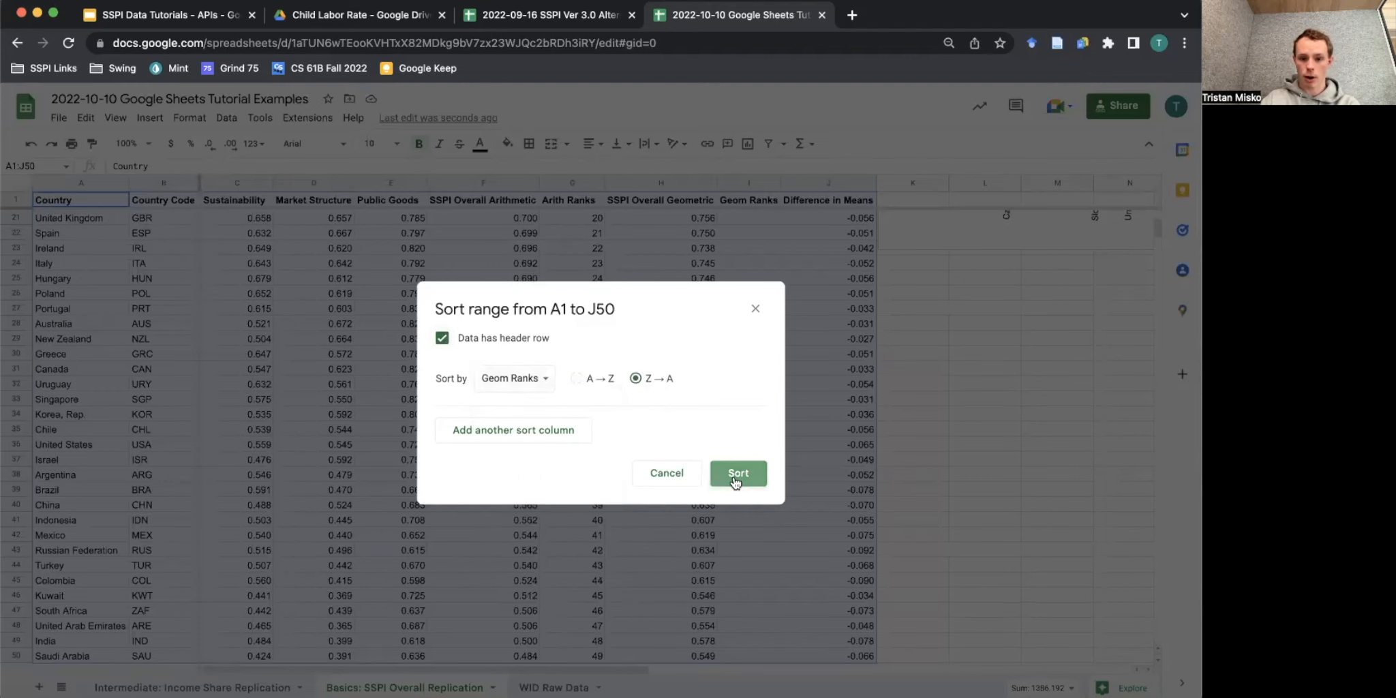
{"action": "left_click", "coordinate": [736, 472]}
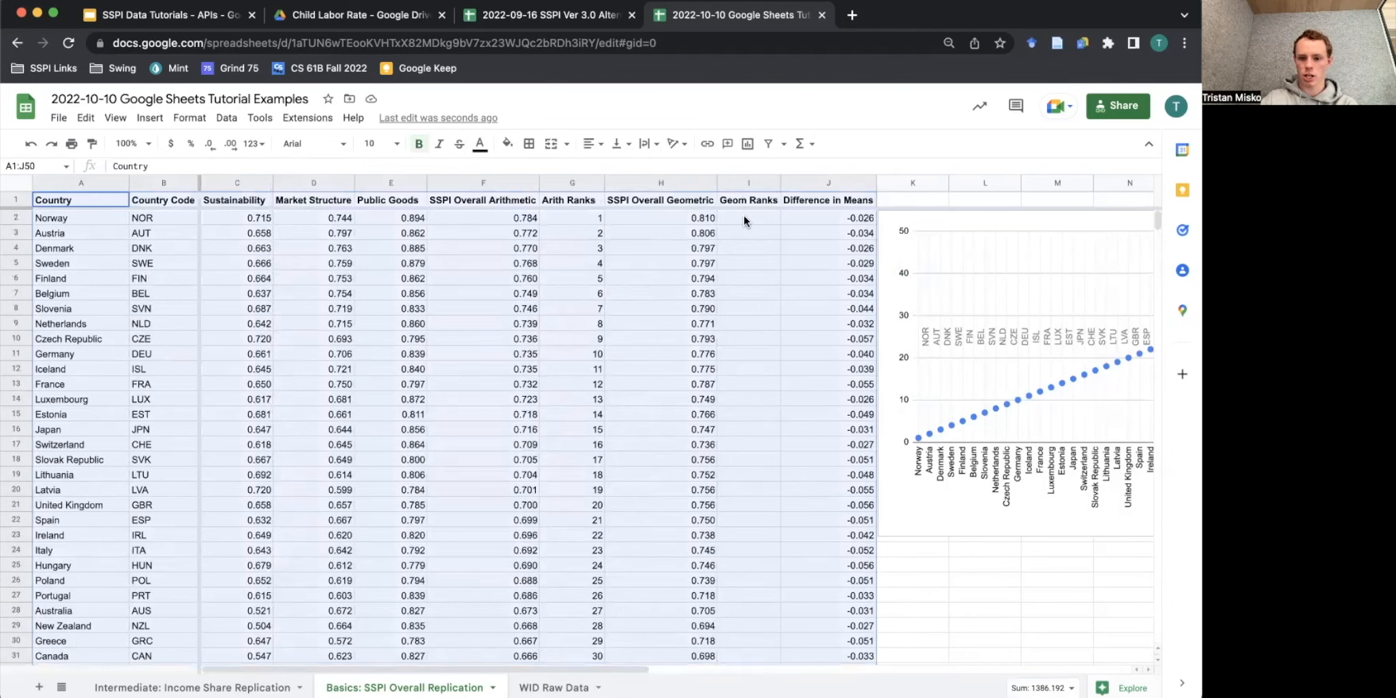
Enter 1, 2 and 3 in I2:I4 and extend the Geom Ranks series down to 49 in I50.
{"action": "left_click", "coordinate": [743, 216]}
{"action": "type", "text": "1"}
{"action": "key", "text": "Return"}
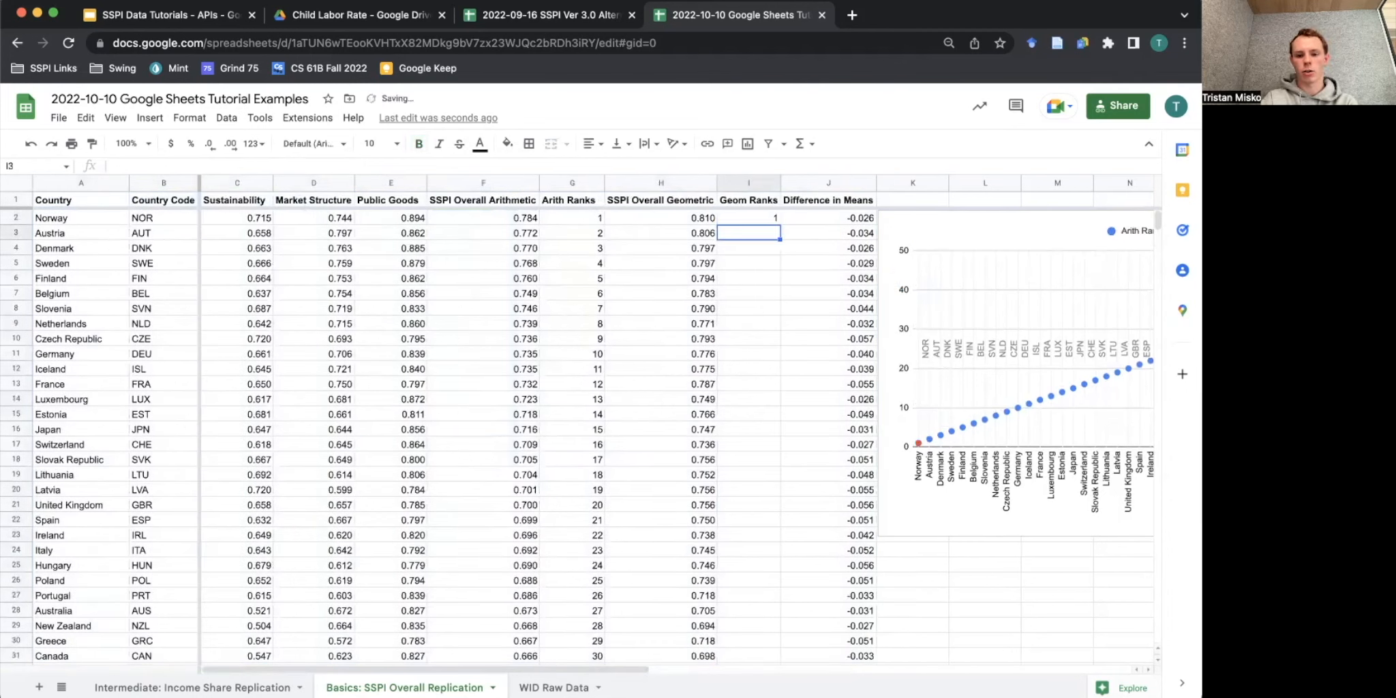
{"action": "type", "text": "2"}
{"action": "key", "text": "Return"}
{"action": "type", "text": "3"}
{"action": "key", "text": "Return"}
{"action": "left_click", "coordinate": [775, 218]}
{"action": "left_click_drag", "start_coordinate": [775, 218], "coordinate": [775, 248]}
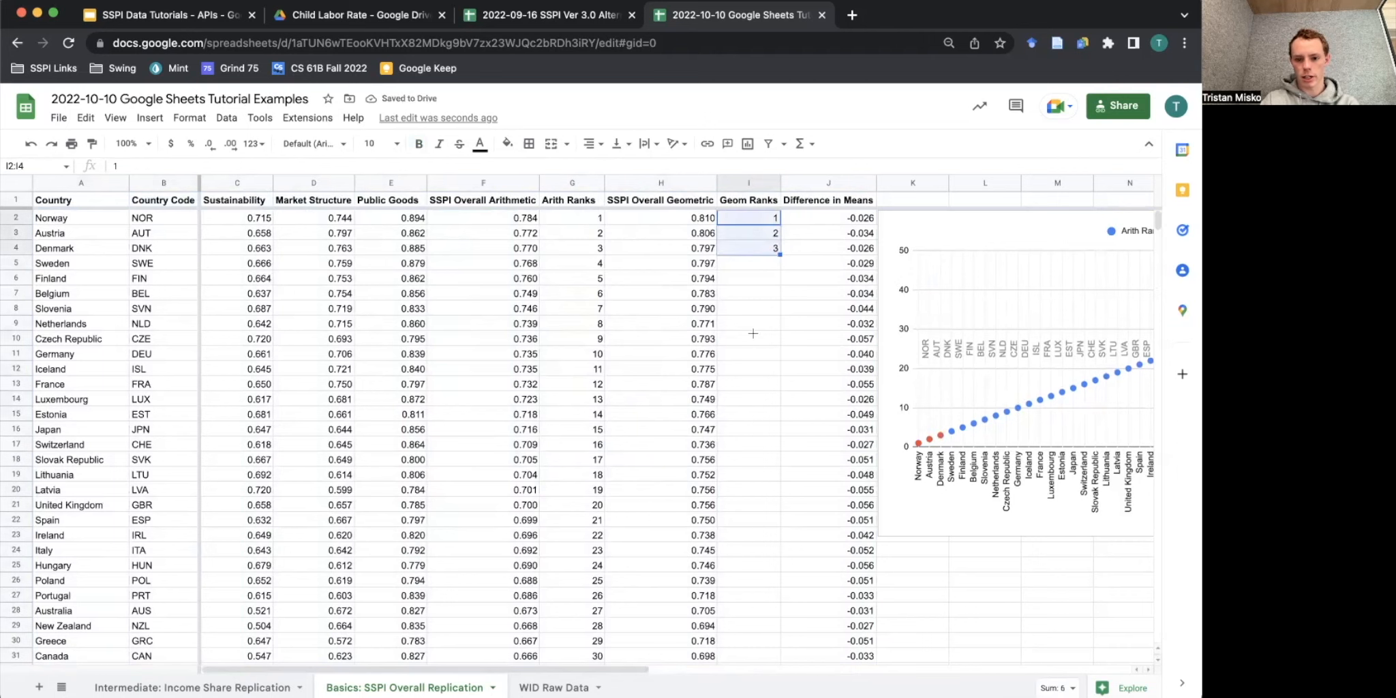
{"action": "scroll", "coordinate": [786, 544], "scroll_direction": "down", "scroll_amount": 3}
{"action": "scroll", "coordinate": [787, 544], "scroll_direction": "down", "scroll_amount": 8}
{"action": "left_click_drag", "start_coordinate": [786, 543], "coordinate": [777, 304]}
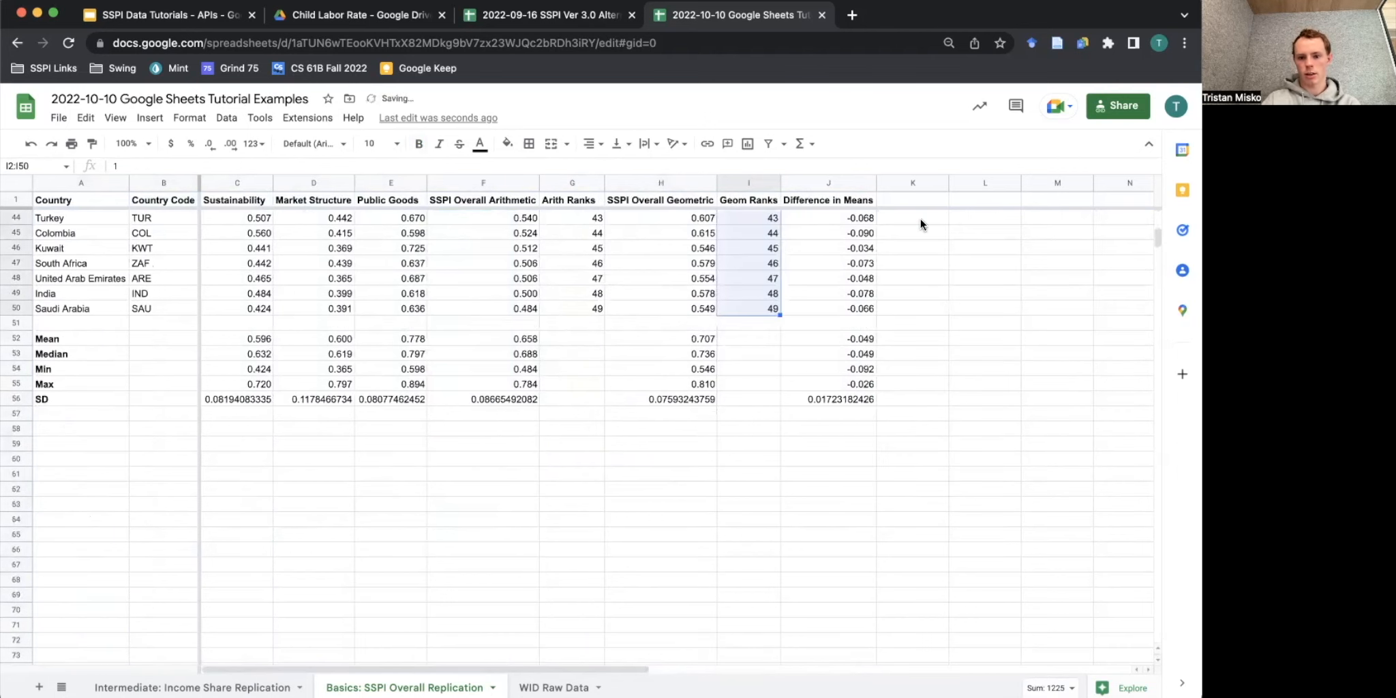
Inspect the scatter chart and its series settings against the Geom Ranks and geometric score columns.
{"action": "scroll", "coordinate": [920, 219], "scroll_direction": "up", "scroll_amount": 10}
{"action": "scroll", "coordinate": [921, 219], "scroll_direction": "right", "scroll_amount": 4}
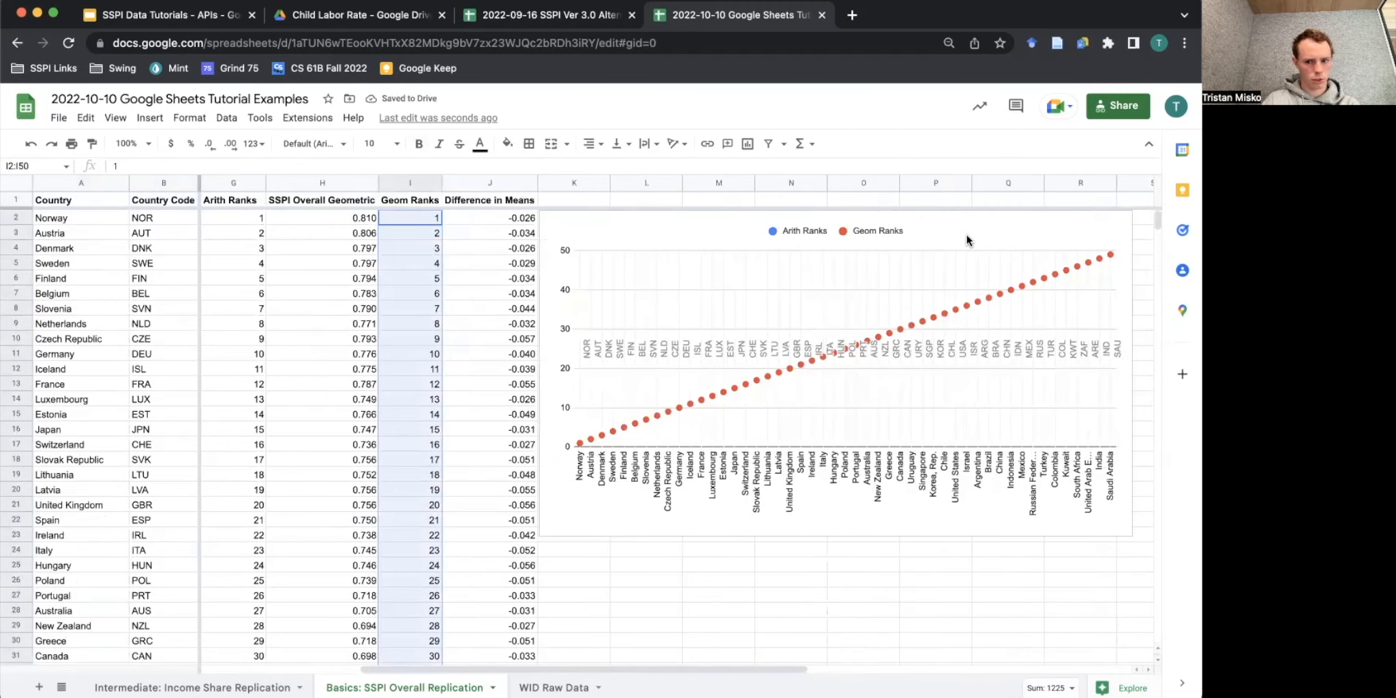
{"action": "left_click", "coordinate": [1012, 231]}
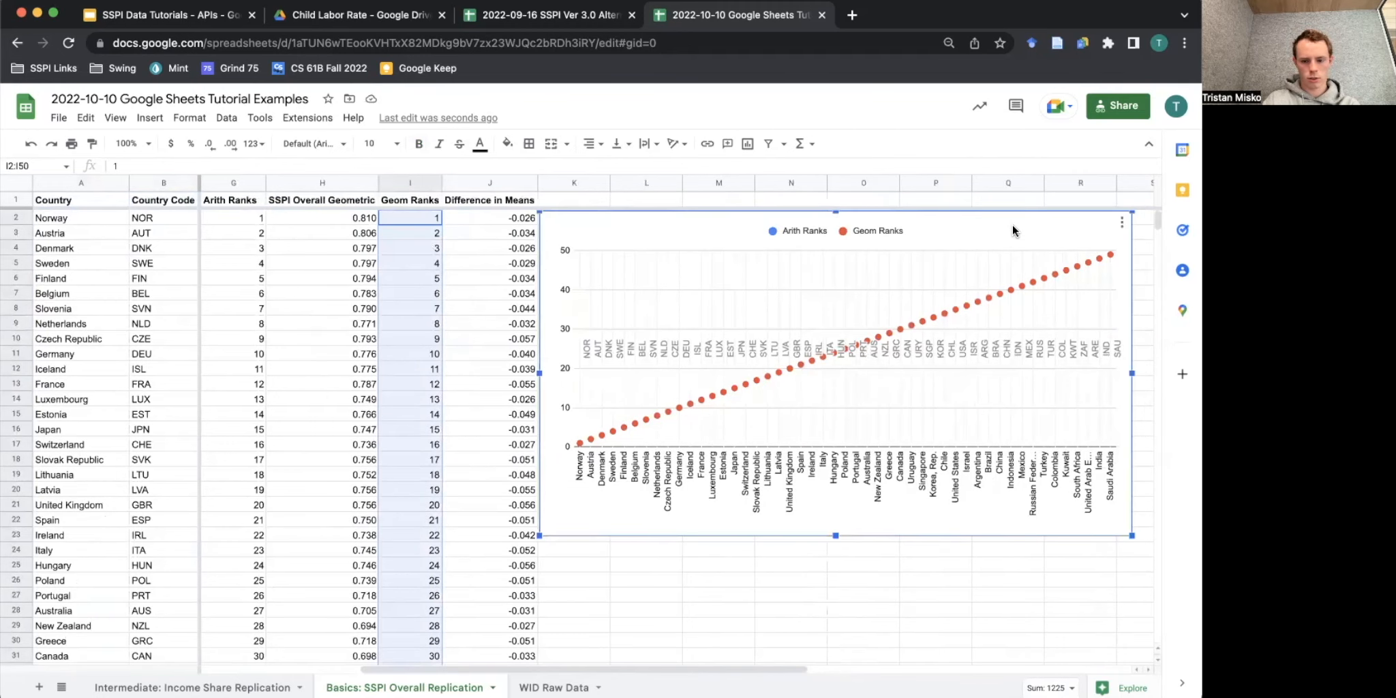
{"action": "double_click", "coordinate": [1012, 230]}
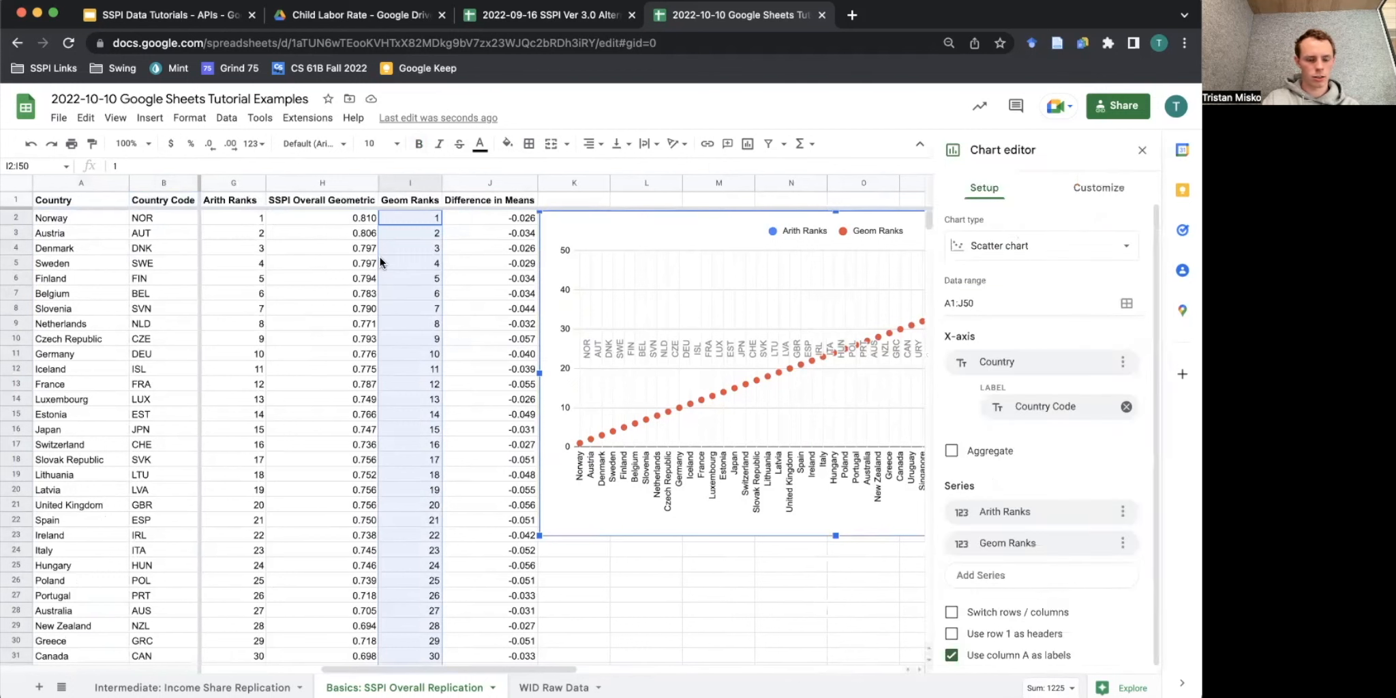
{"action": "scroll", "coordinate": [379, 257], "scroll_direction": "down", "scroll_amount": 1}
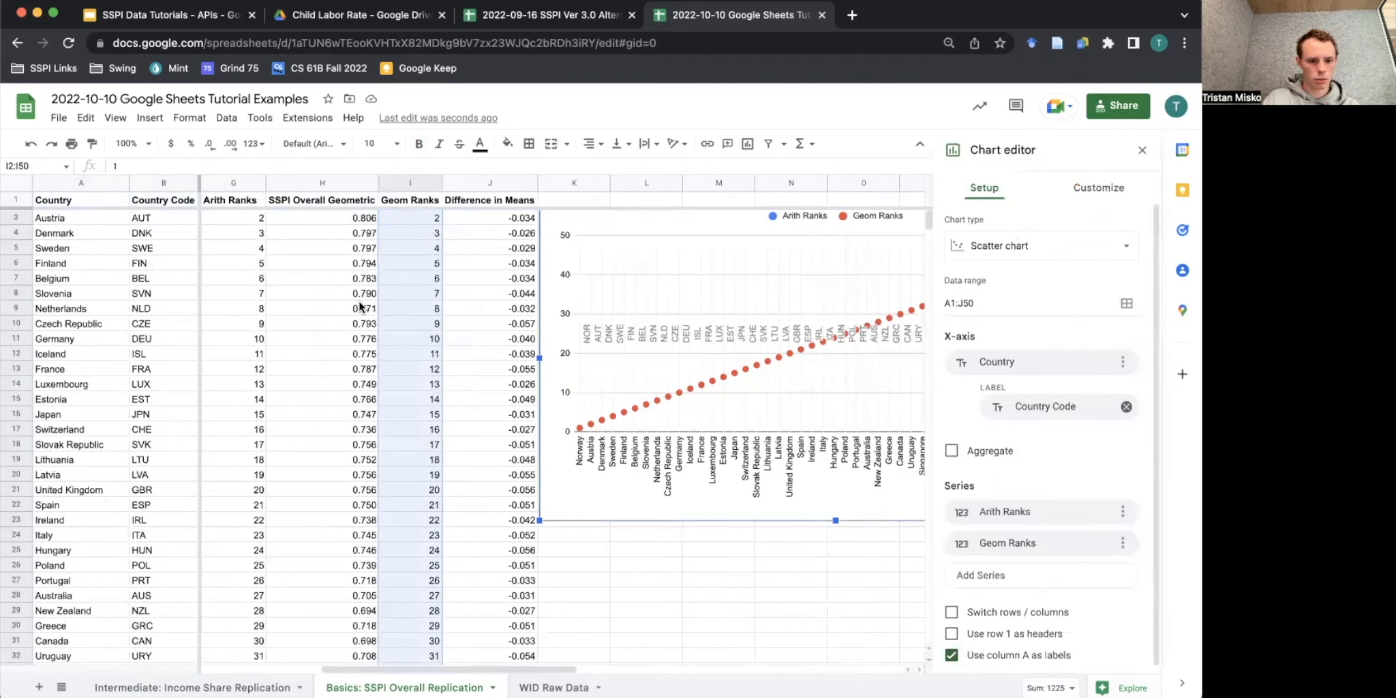
{"action": "scroll", "coordinate": [369, 285], "scroll_direction": "left", "scroll_amount": 4}
{"action": "scroll", "coordinate": [369, 285], "scroll_direction": "up", "scroll_amount": 1}
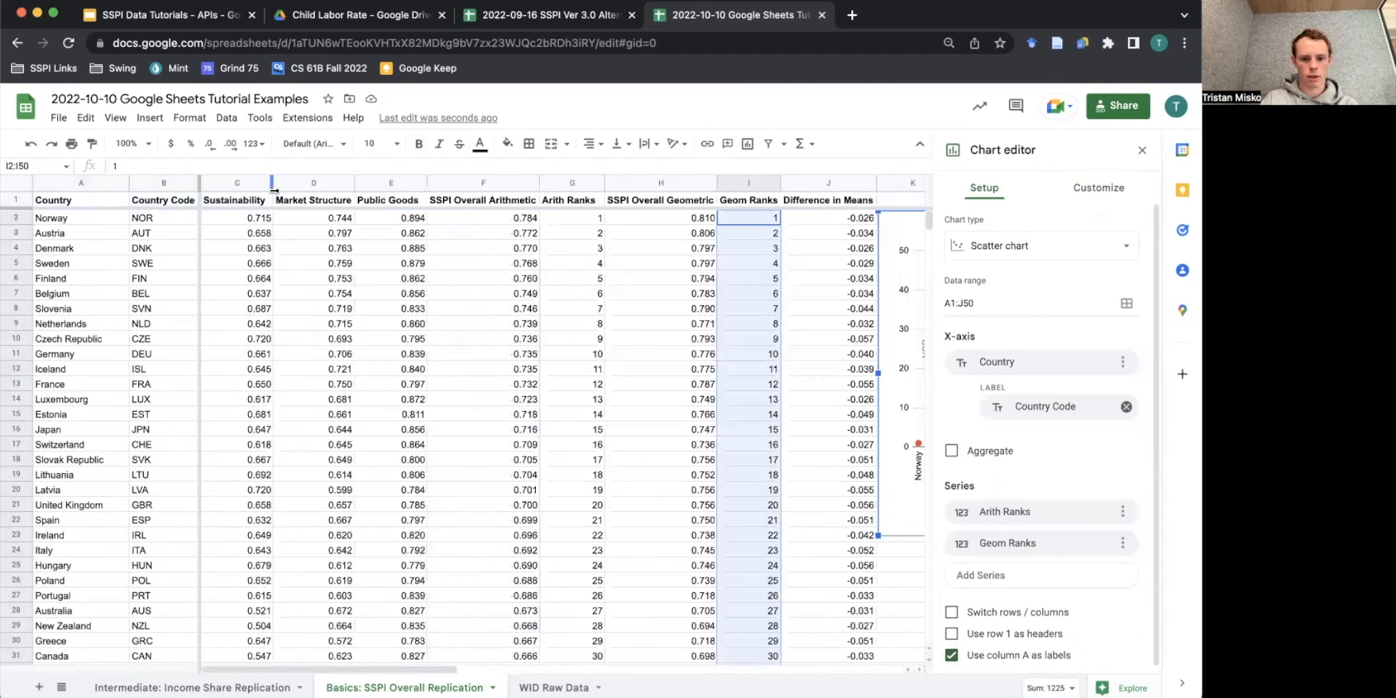
Sort the range A1:J50 by SSPI Overall Geometric in Z → A order, treating the first row as a header.
{"action": "left_click", "coordinate": [74, 200]}
{"action": "key", "text": "ctrl+shift+Right"}
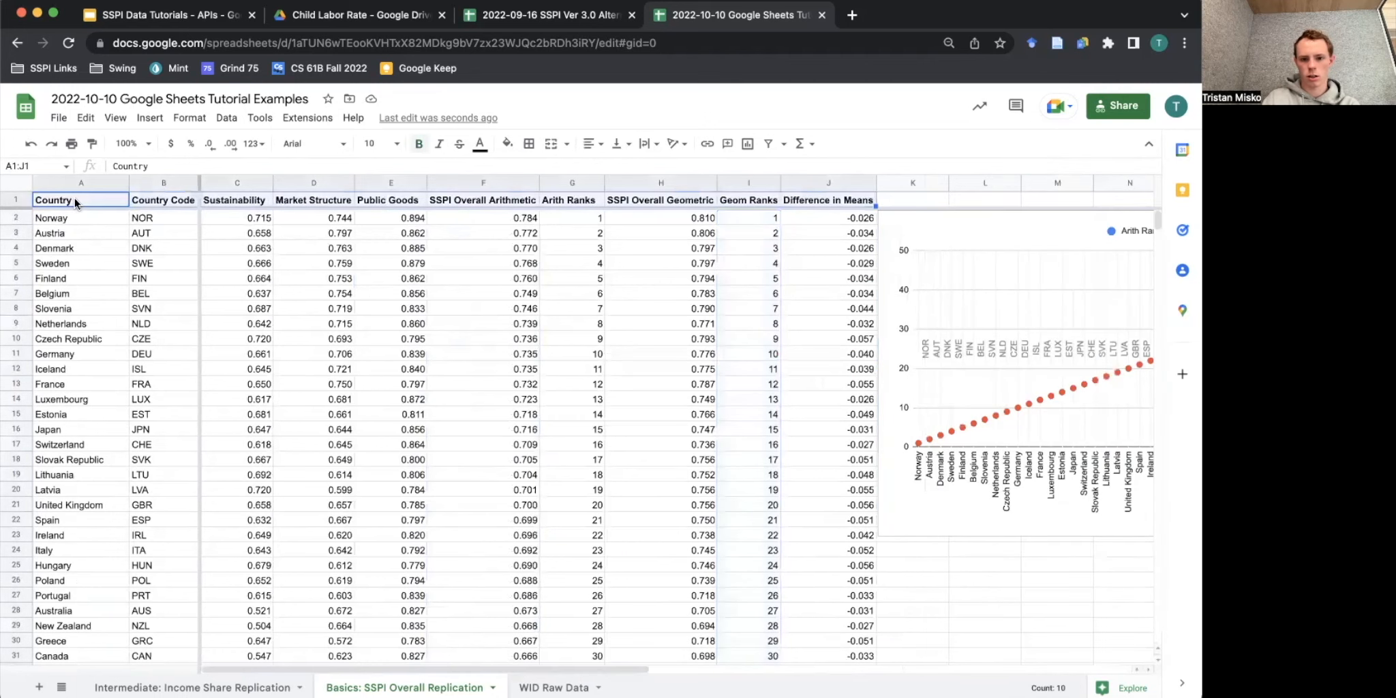
{"action": "key", "text": "ctrl+shift+Down"}
{"action": "scroll", "coordinate": [324, 317], "scroll_direction": "down", "scroll_amount": 10}
{"action": "scroll", "coordinate": [467, 306], "scroll_direction": "up", "scroll_amount": 5}
{"action": "right_click", "coordinate": [467, 307]}
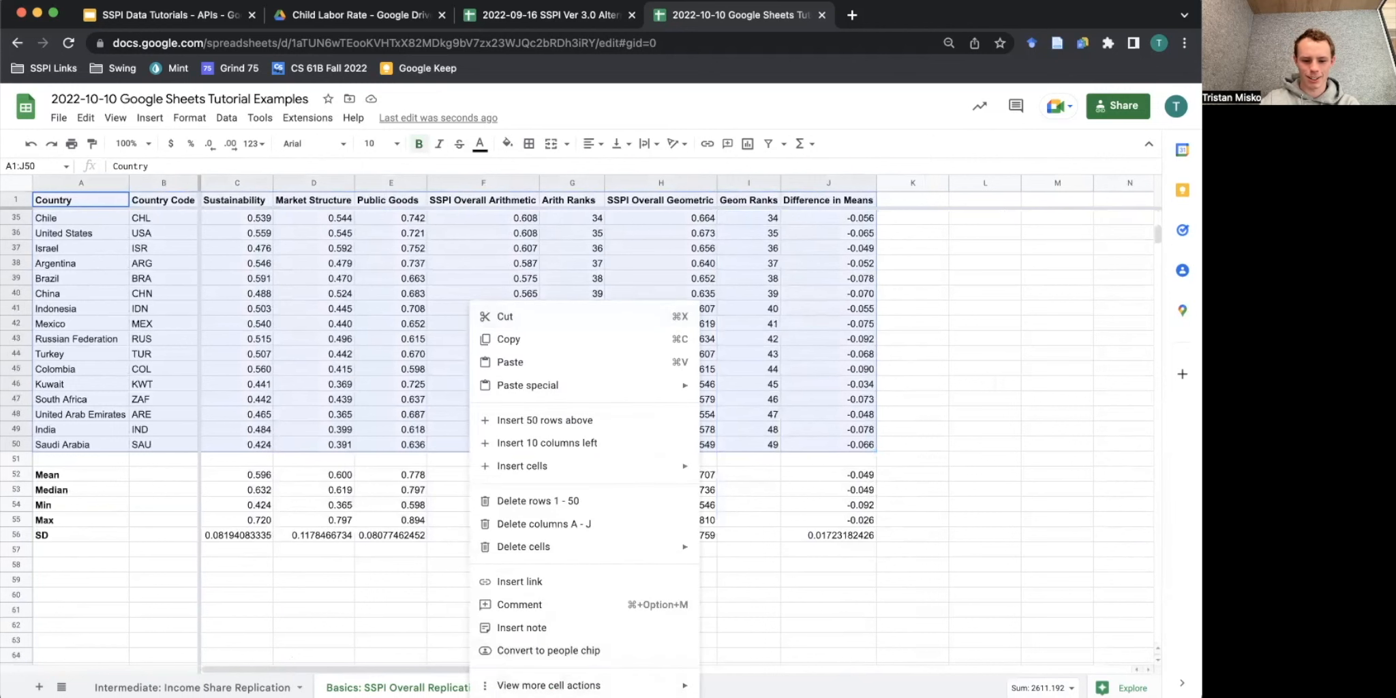
{"action": "mouse_move", "coordinate": [584, 685]}
{"action": "left_click", "coordinate": [754, 607]}
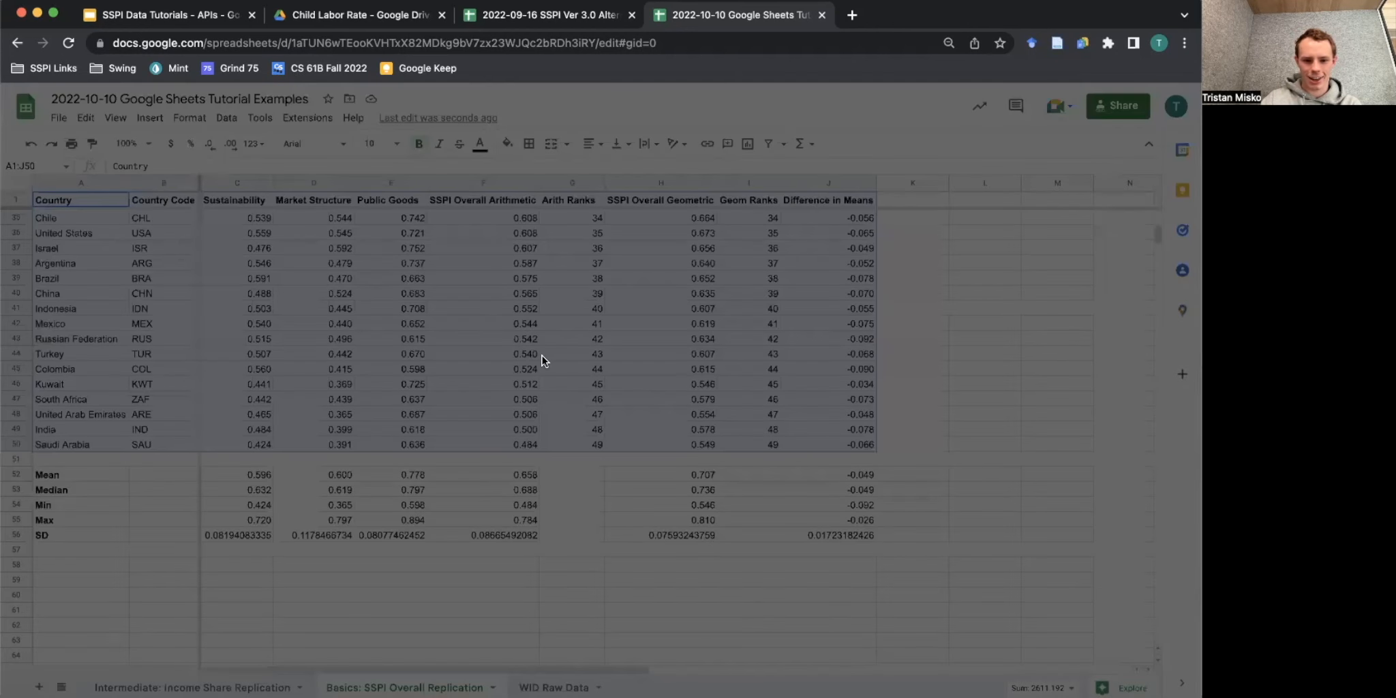
{"action": "left_click", "coordinate": [508, 339]}
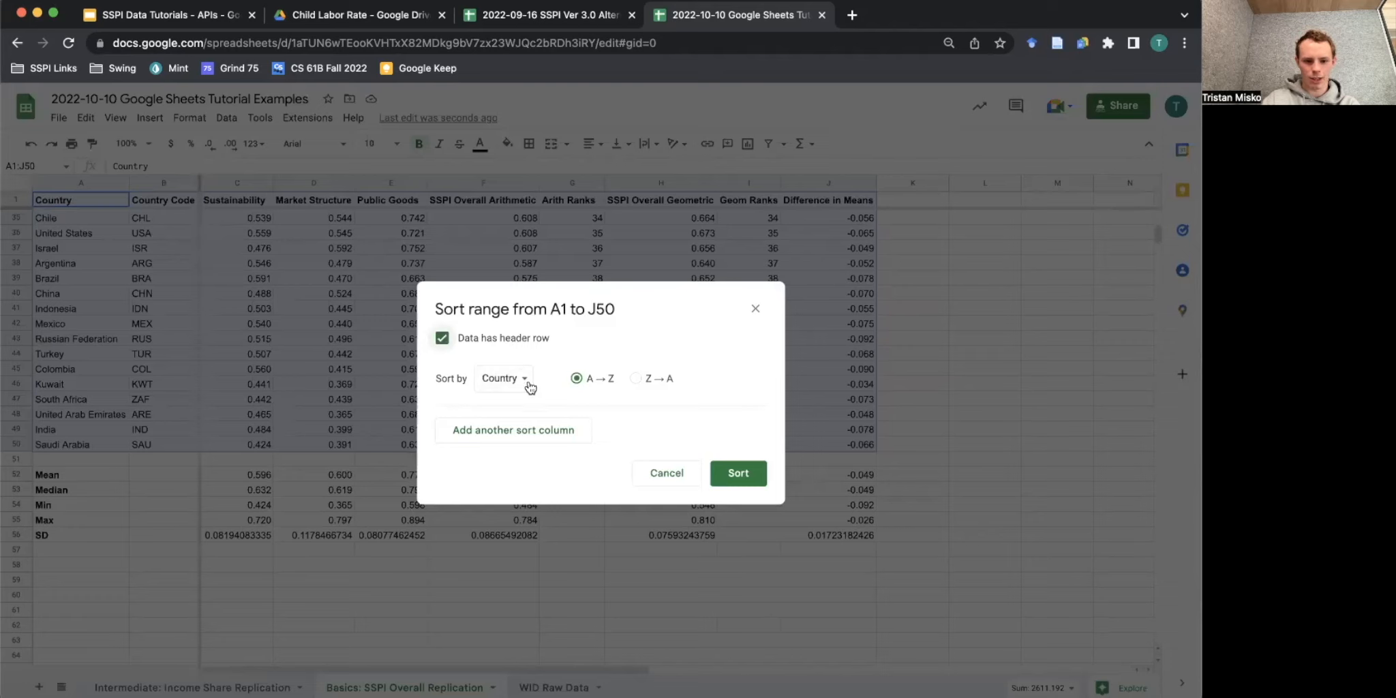
{"action": "left_click", "coordinate": [530, 386]}
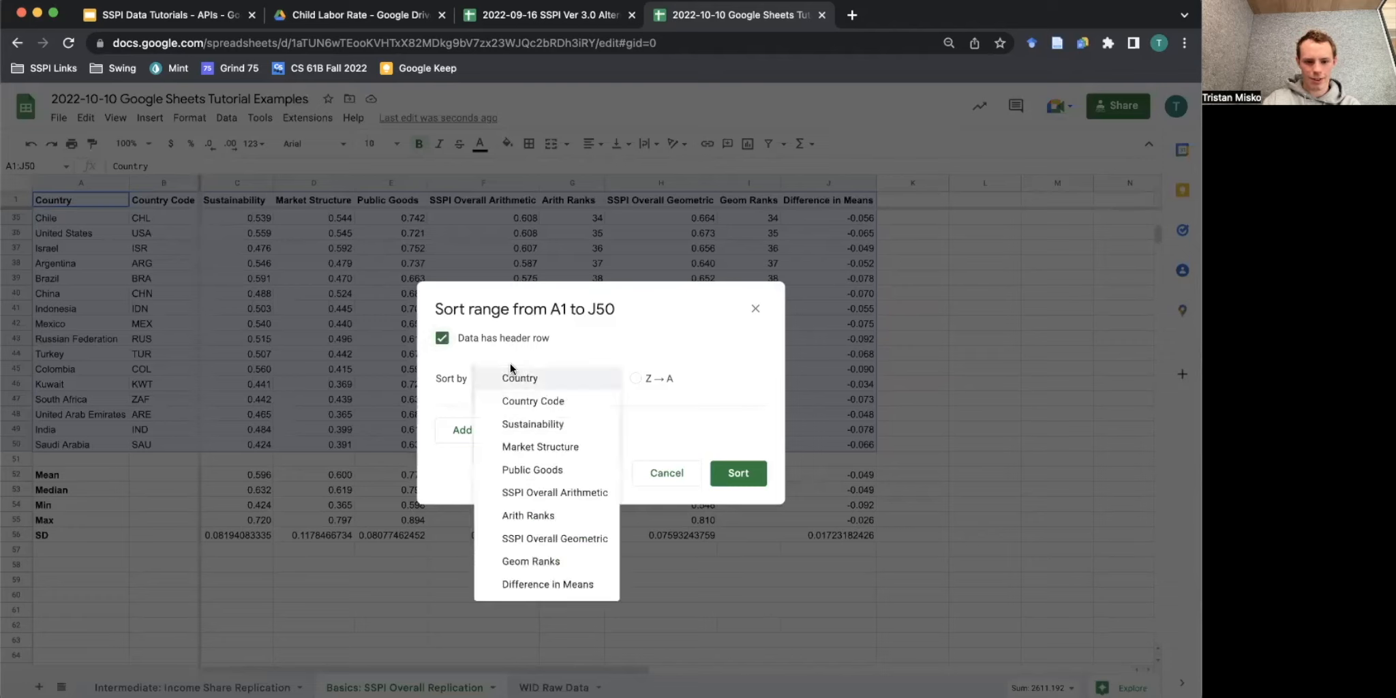
{"action": "left_click", "coordinate": [584, 542]}
{"action": "left_click", "coordinate": [681, 379]}
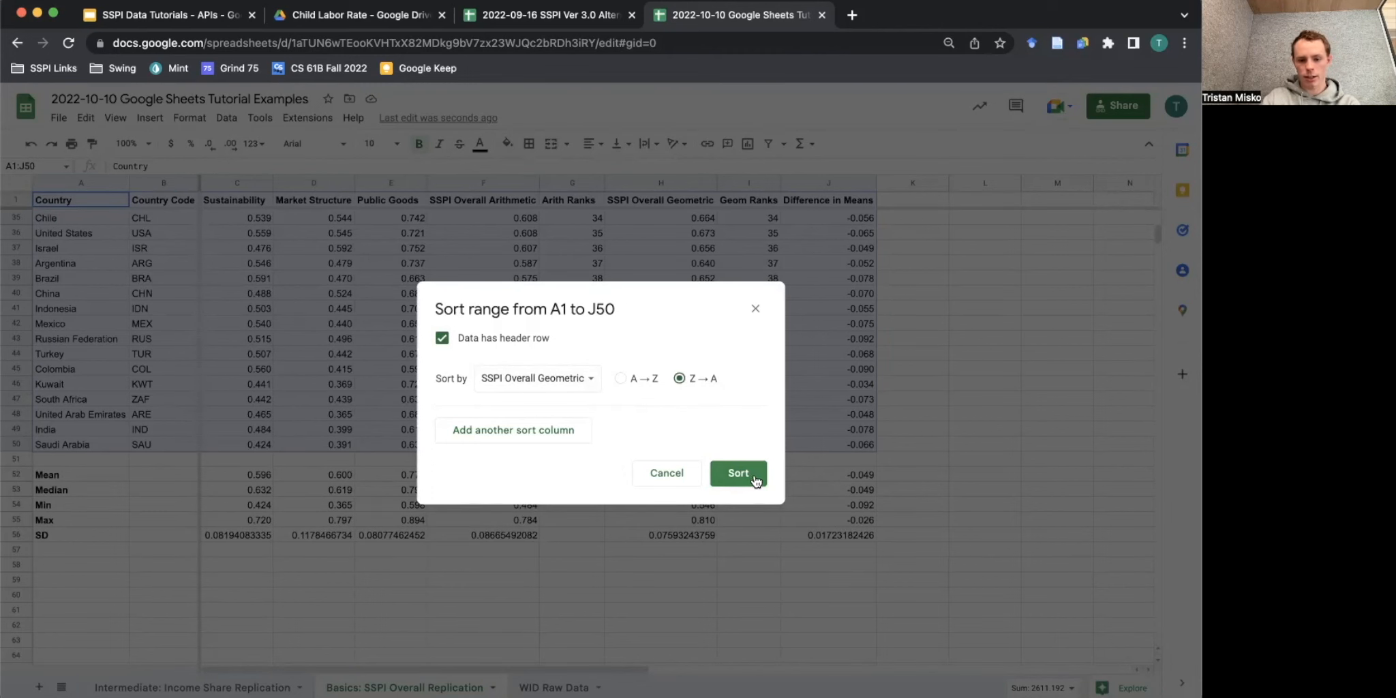
{"action": "left_click", "coordinate": [738, 473]}
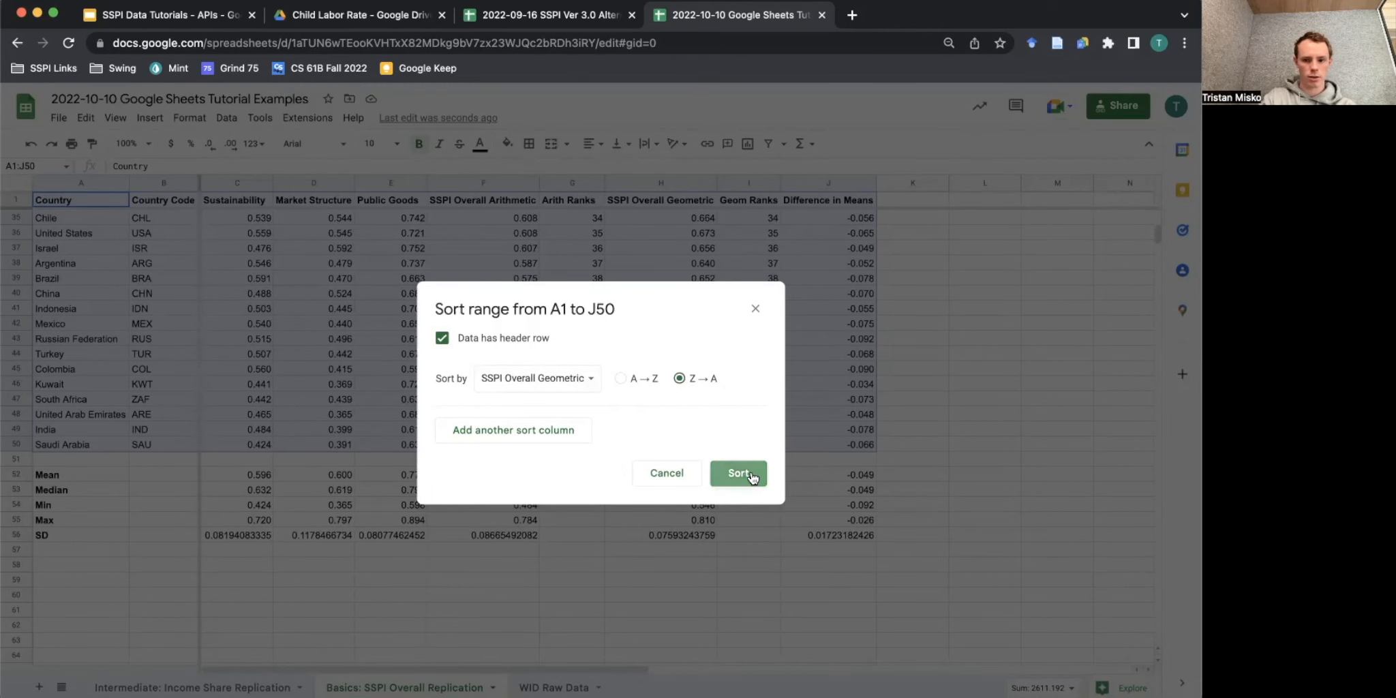
Cut the outdated ranks out of the Geom Ranks cells I2:I50.
{"action": "left_click_drag", "start_coordinate": [761, 222], "coordinate": [771, 532]}
{"action": "key", "text": "super+x"}
{"action": "scroll", "coordinate": [772, 530], "scroll_direction": "up", "scroll_amount": 6}
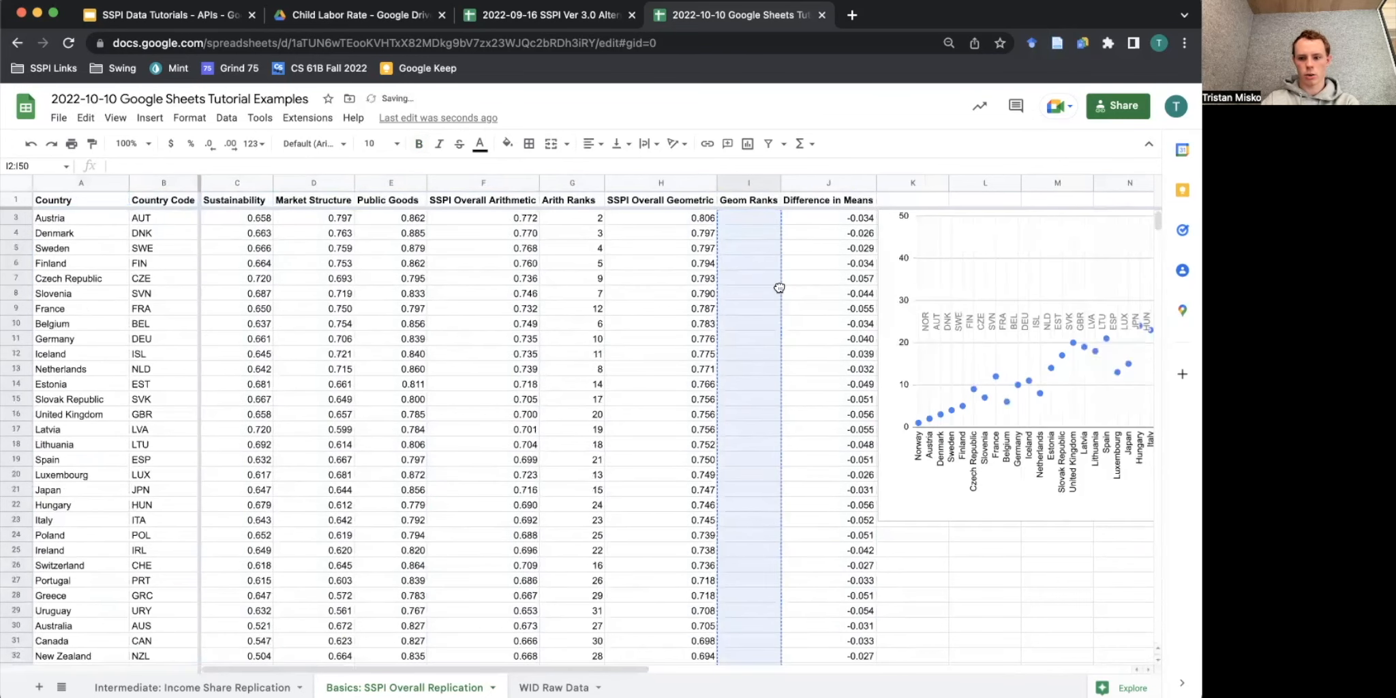
{"action": "scroll", "coordinate": [779, 287], "scroll_direction": "up", "scroll_amount": 1}
Number the Geom Ranks column from 1 in I2 to 49 in I50, extending a 1, 2, 3 series.
{"action": "left_click", "coordinate": [768, 216]}
{"action": "type", "text": "1"}
{"action": "key", "text": "Return"}
{"action": "type", "text": "2"}
{"action": "key", "text": "Return"}
{"action": "type", "text": "3"}
{"action": "key", "text": "Return"}
{"action": "left_click_drag", "start_coordinate": [758, 216], "coordinate": [760, 253]}
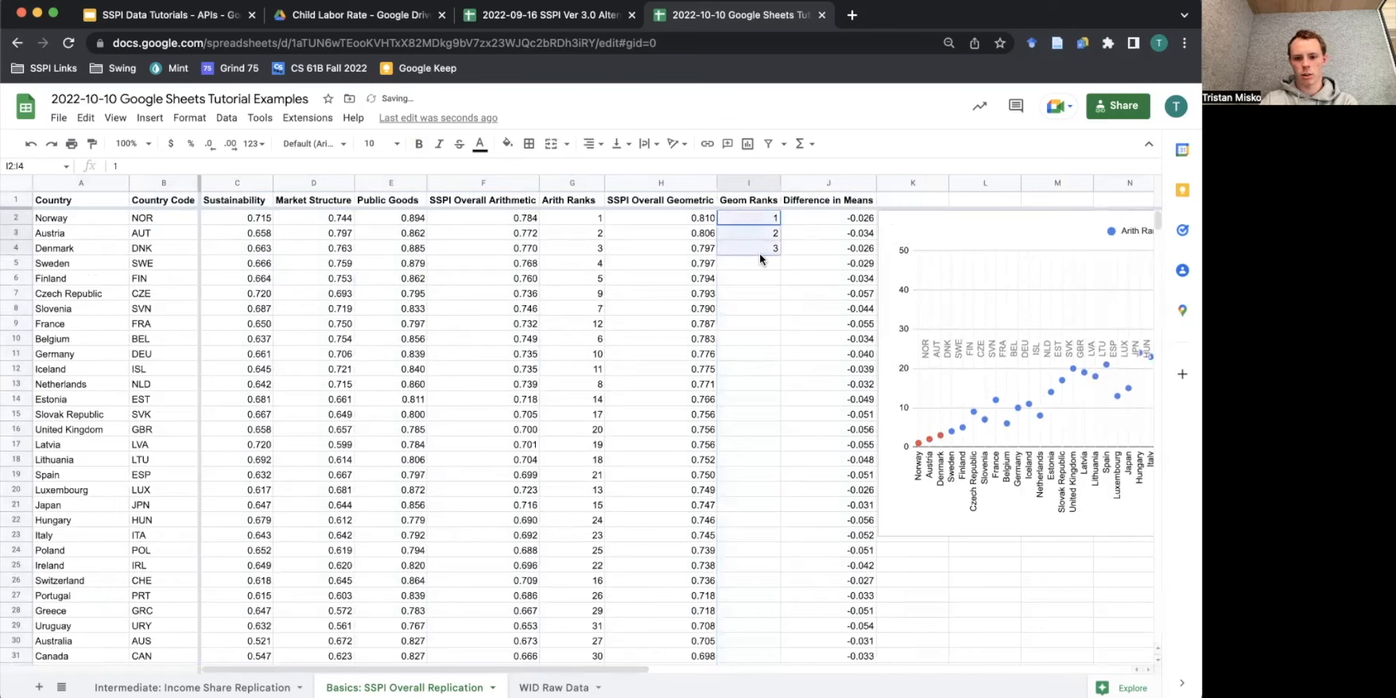
{"action": "scroll", "coordinate": [757, 429], "scroll_direction": "down", "scroll_amount": 8}
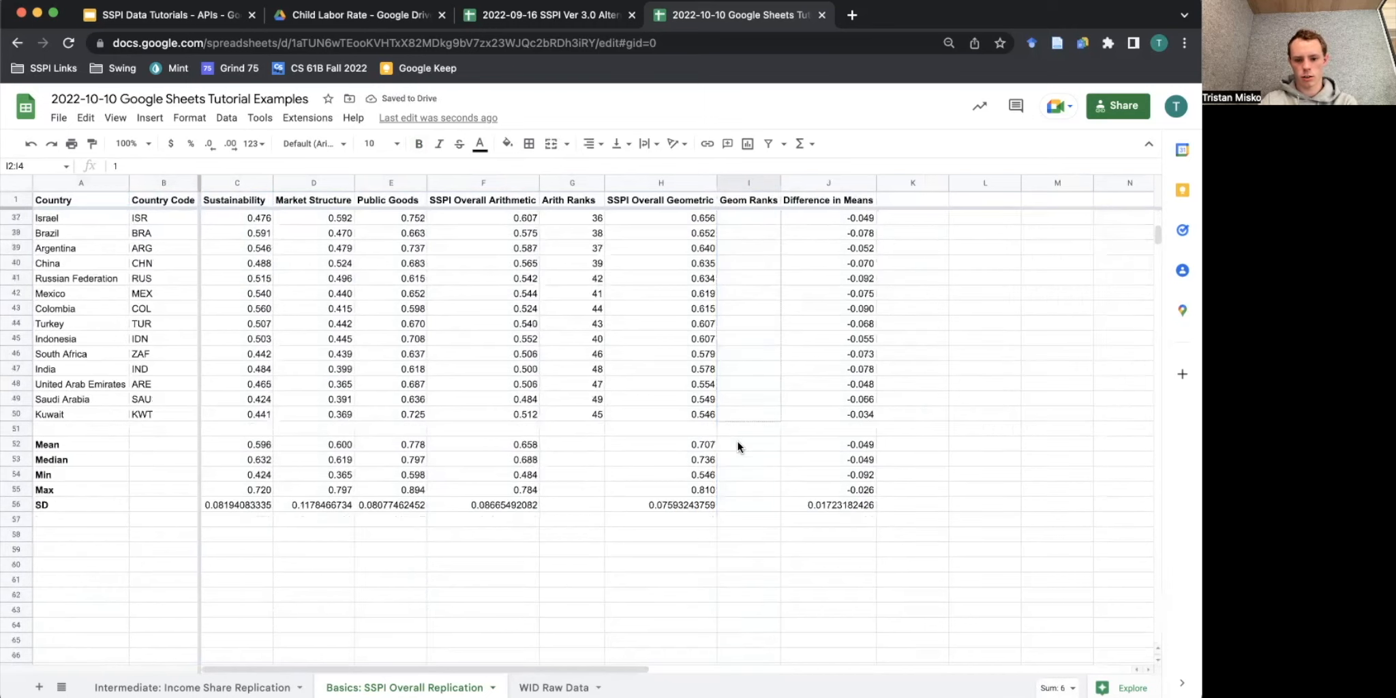
{"action": "left_click_drag", "start_coordinate": [746, 425], "coordinate": [755, 416]}
Compare the Arith Ranks and Geom Ranks series in the updated scatter chart.
{"action": "scroll", "coordinate": [871, 353], "scroll_direction": "up", "scroll_amount": 10}
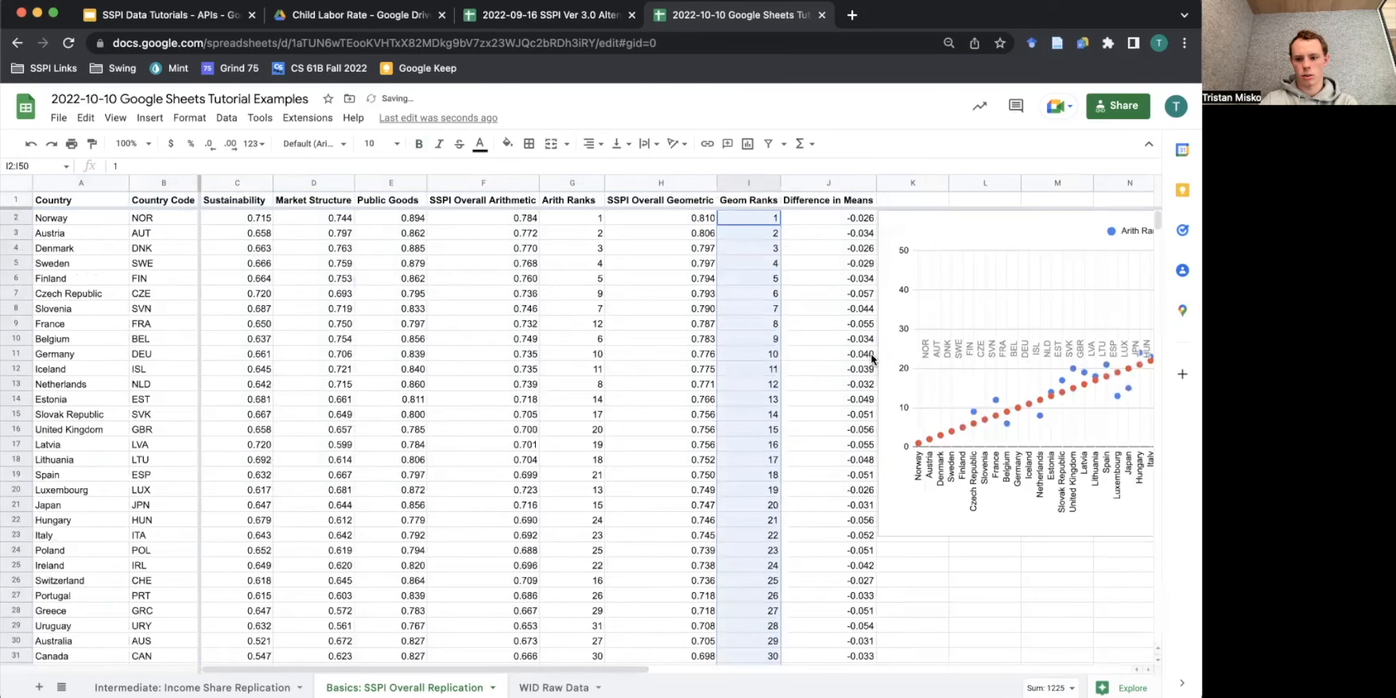
{"action": "scroll", "coordinate": [871, 353], "scroll_direction": "right", "scroll_amount": 3}
{"action": "scroll", "coordinate": [871, 353], "scroll_direction": "right", "scroll_amount": 4}
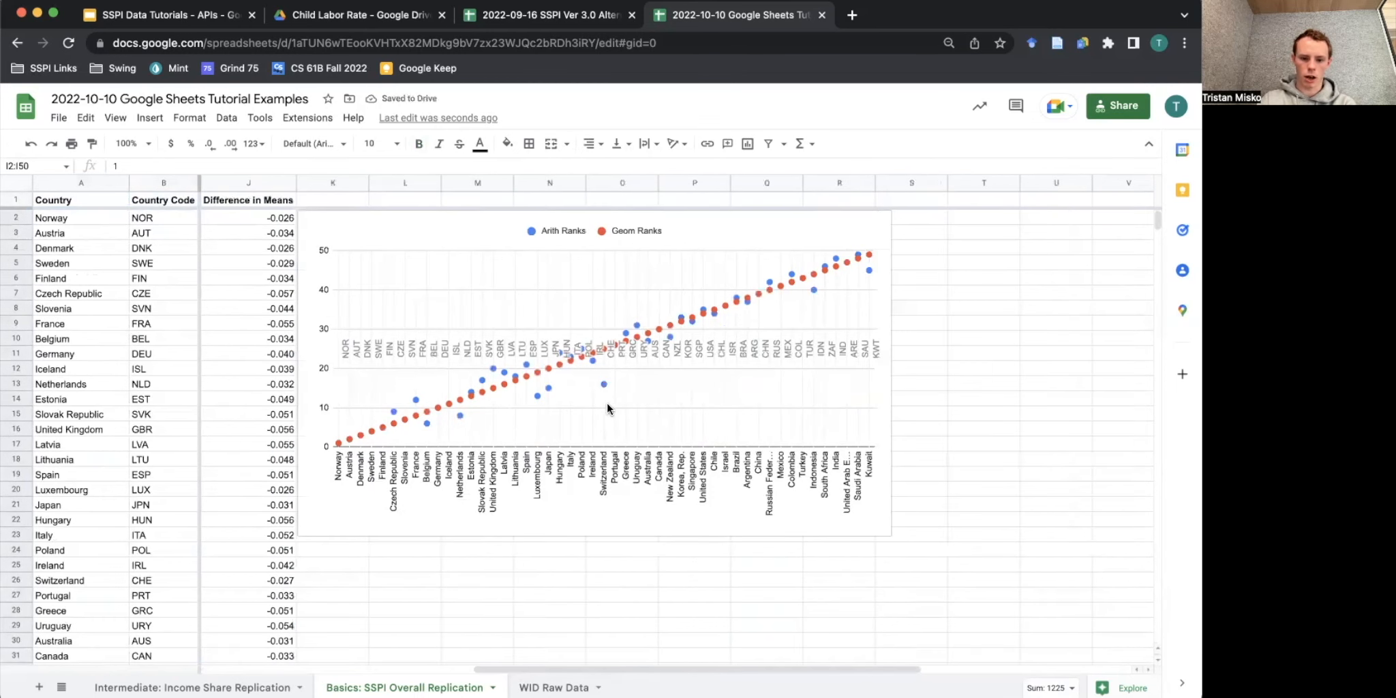
{"action": "scroll", "coordinate": [898, 329], "scroll_direction": "left", "scroll_amount": 4}
{"action": "scroll", "coordinate": [898, 330], "scroll_direction": "right", "scroll_amount": 1}
{"action": "scroll", "coordinate": [400, 236], "scroll_direction": "left", "scroll_amount": 4}
Sort the range A1:J50 by Arith Ranks in A → Z order, treating the first row as a header.
{"action": "left_click", "coordinate": [61, 201]}
{"action": "key", "text": "ctrl+shift+Right"}
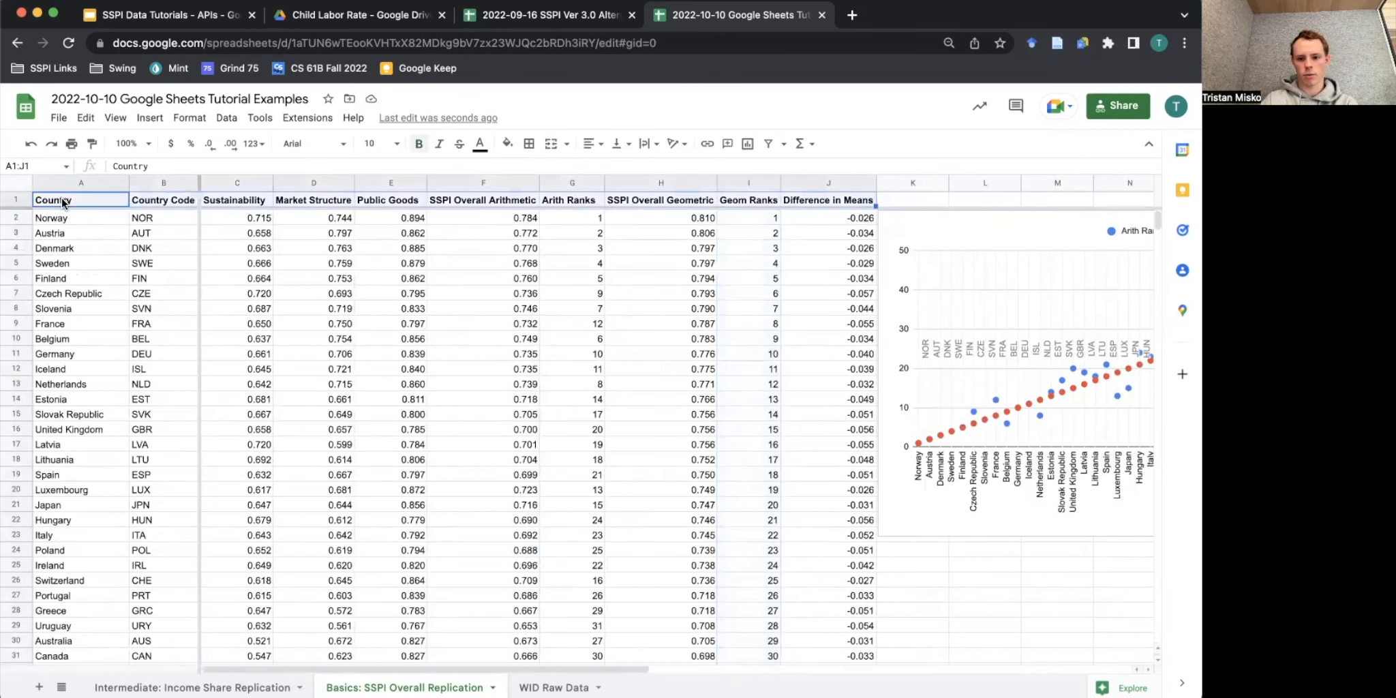
{"action": "key", "text": "ctrl+shift+Down"}
{"action": "right_click", "coordinate": [322, 268]}
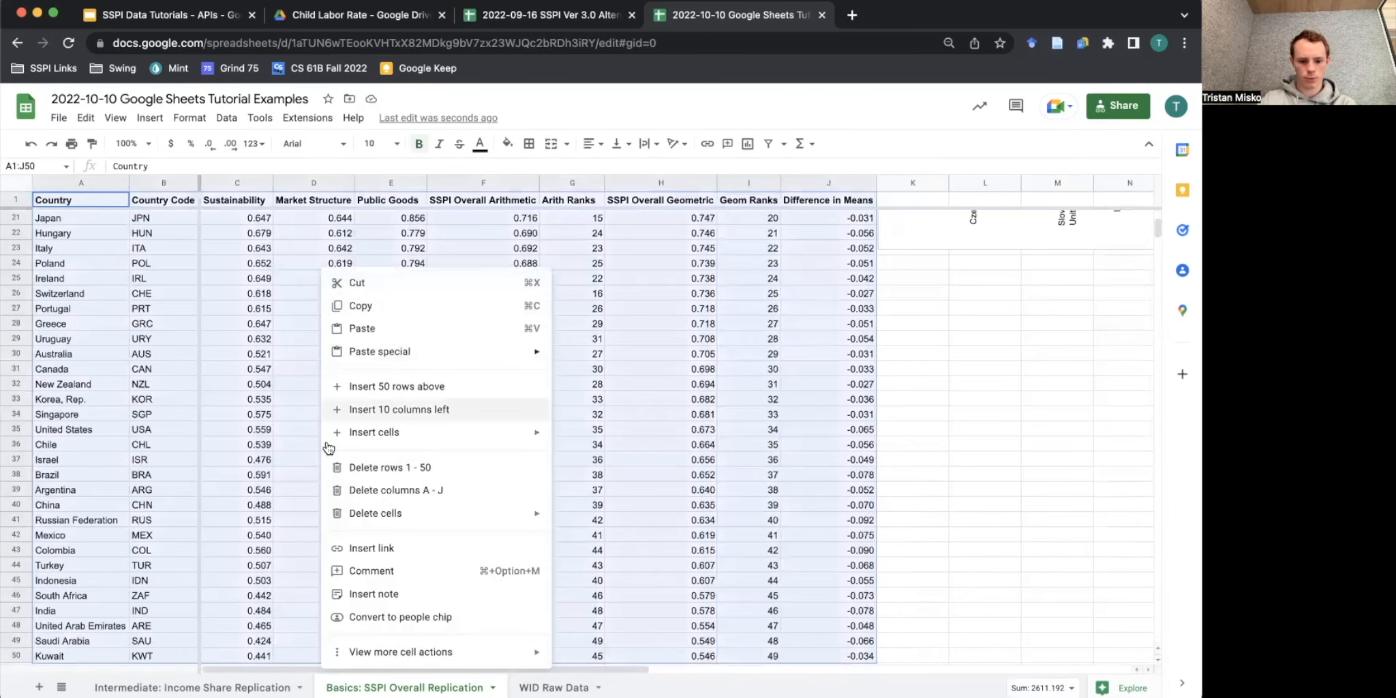
{"action": "mouse_move", "coordinate": [409, 651]}
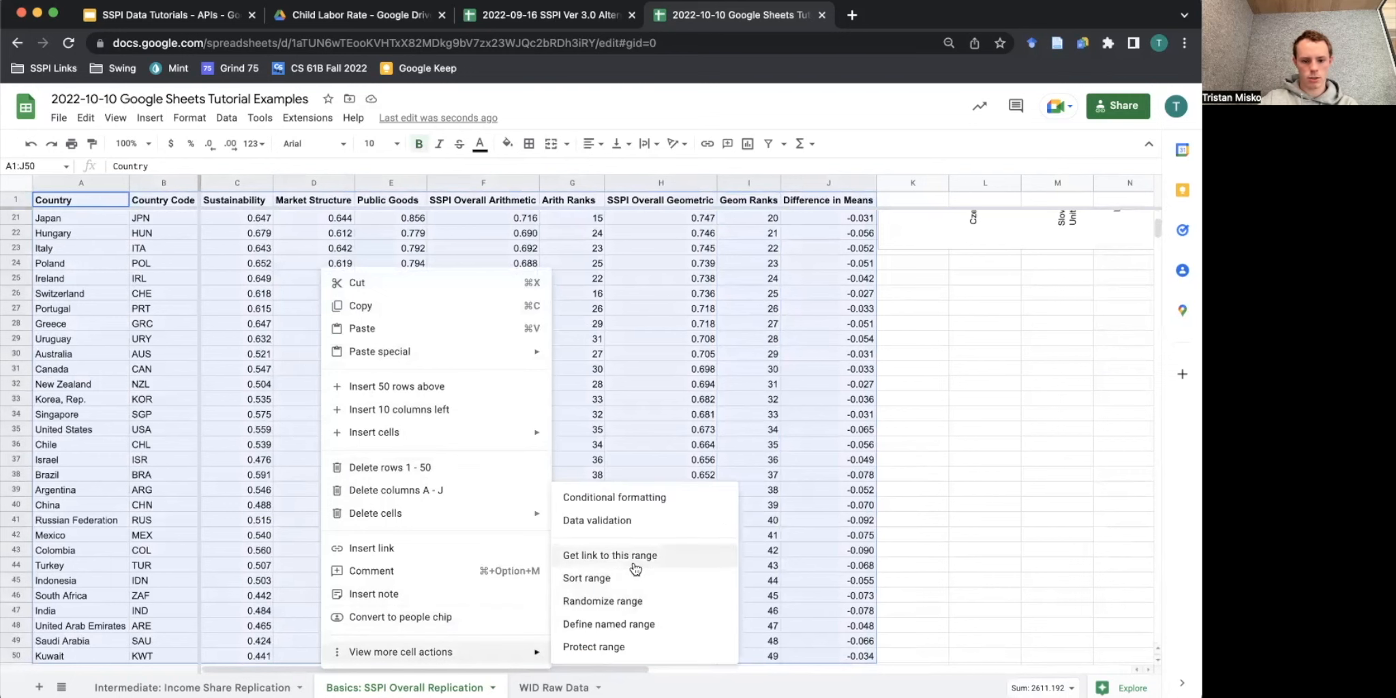
{"action": "left_click", "coordinate": [633, 577]}
{"action": "left_click", "coordinate": [529, 339]}
{"action": "left_click", "coordinate": [530, 377]}
{"action": "left_click", "coordinate": [531, 377]}
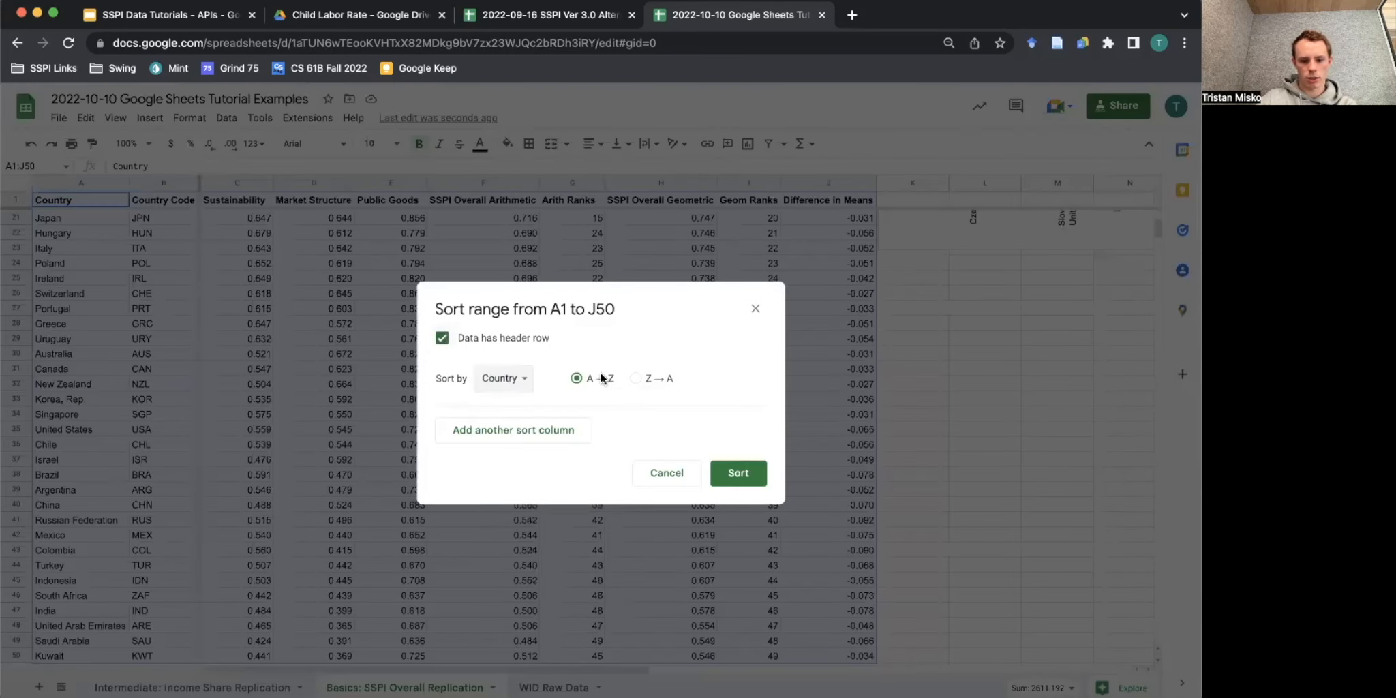
{"action": "left_click", "coordinate": [496, 381]}
{"action": "left_click", "coordinate": [529, 515]}
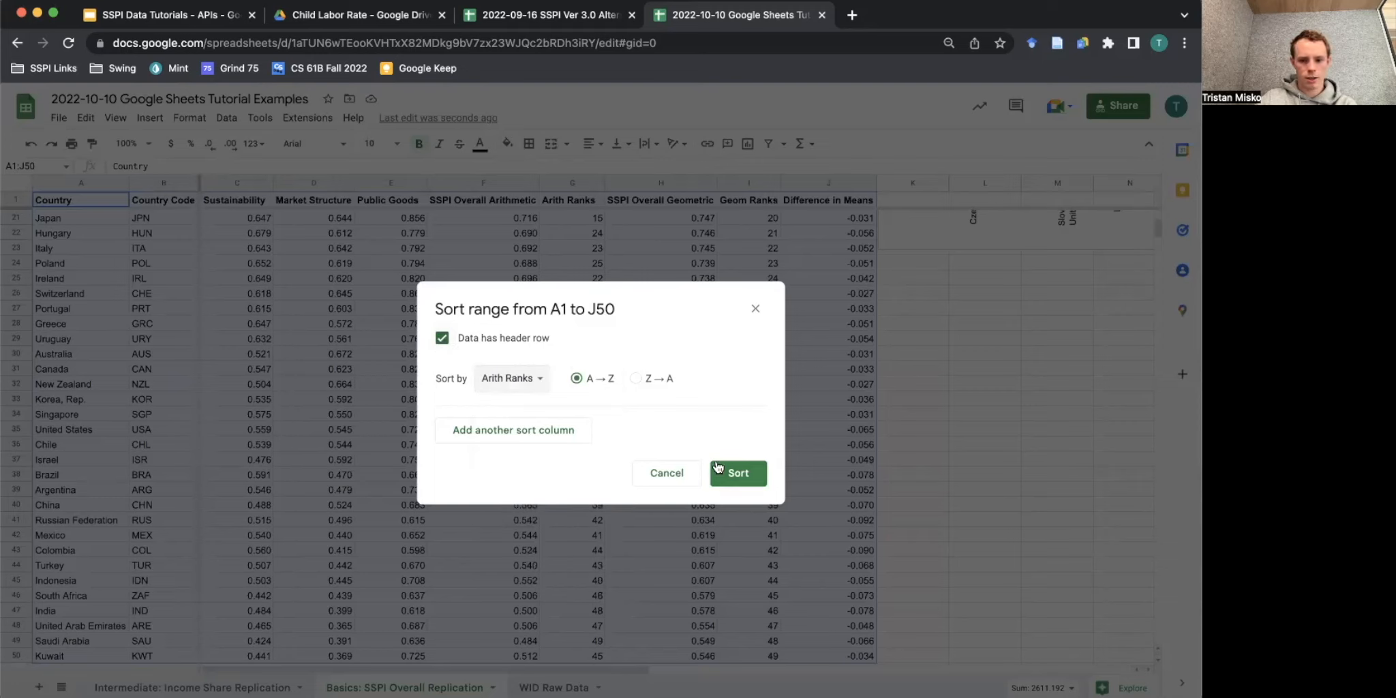
{"action": "left_click", "coordinate": [730, 465]}
Compare the Arith Ranks and Geom Ranks points in the re-sorted scatter chart, focusing on Switzerland.
{"action": "scroll", "coordinate": [816, 422], "scroll_direction": "up", "scroll_amount": 10}
{"action": "scroll", "coordinate": [816, 422], "scroll_direction": "right", "scroll_amount": 10}
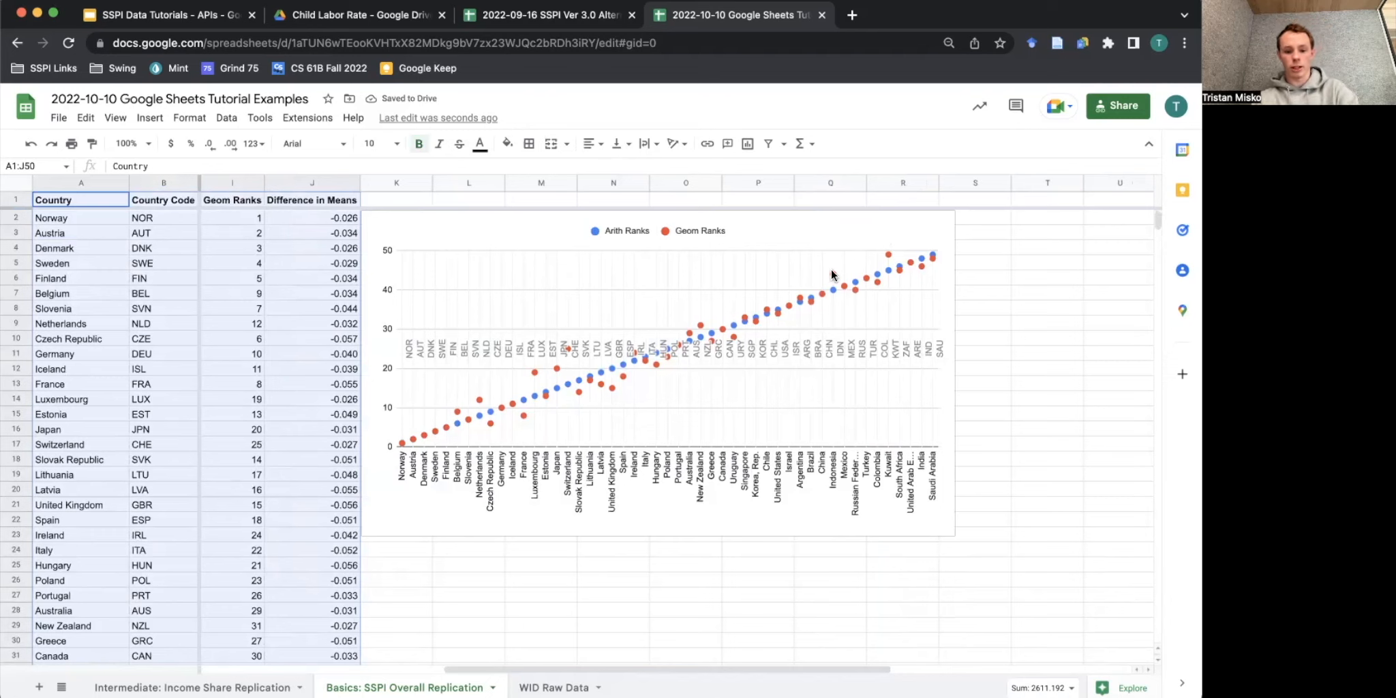
{"action": "left_click", "coordinate": [567, 349]}
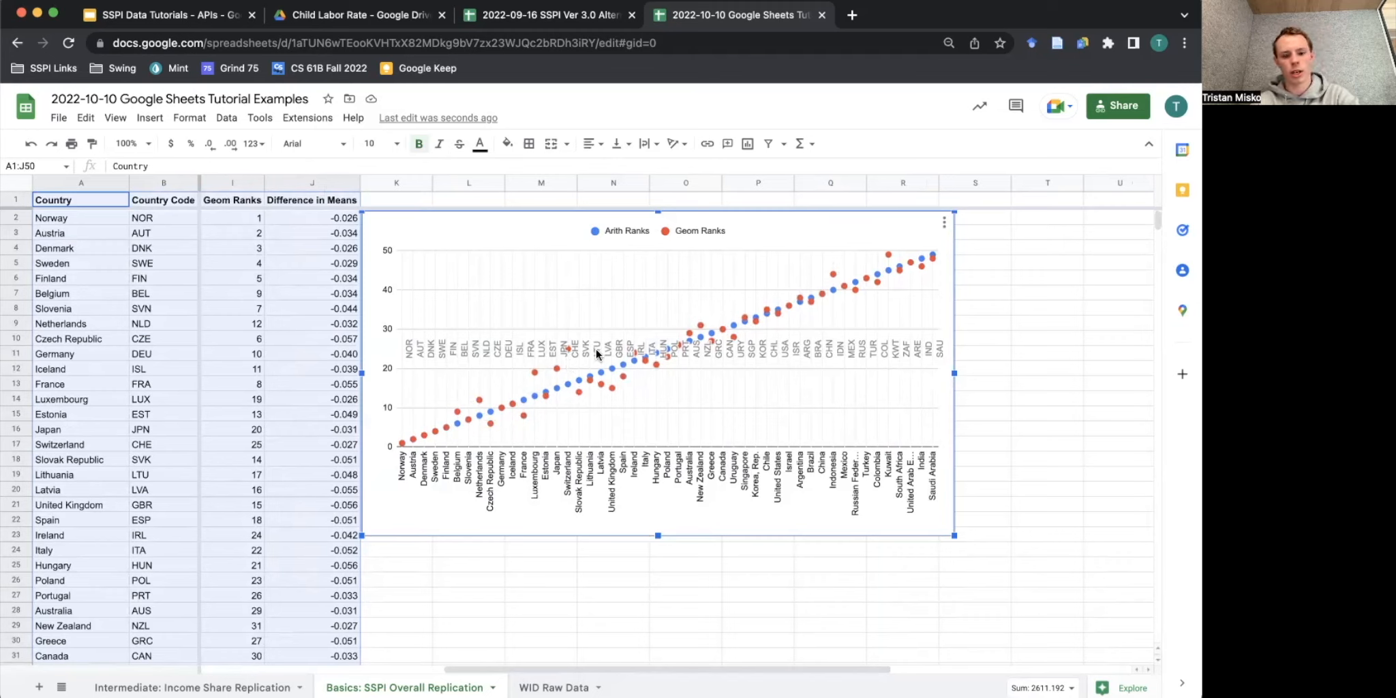
{"action": "mouse_move", "coordinate": [570, 391]}
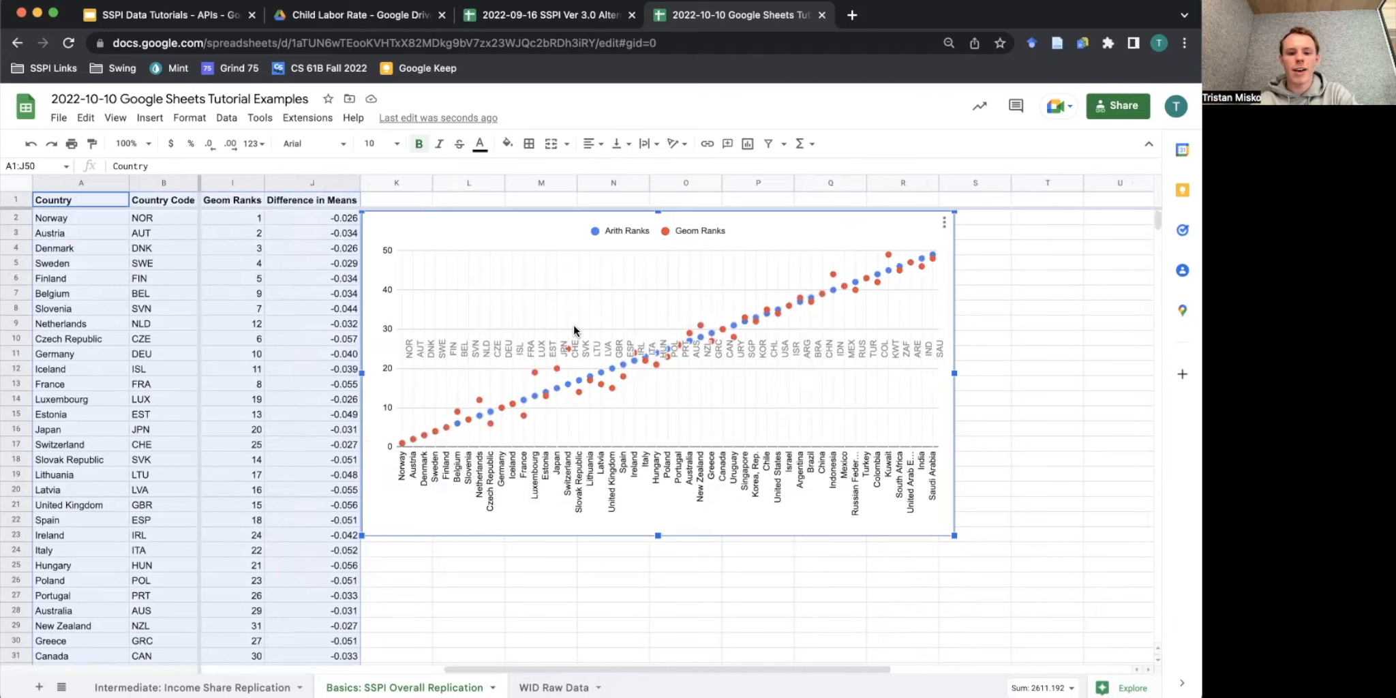
{"action": "scroll", "coordinate": [575, 350], "scroll_direction": "left", "scroll_amount": 5}
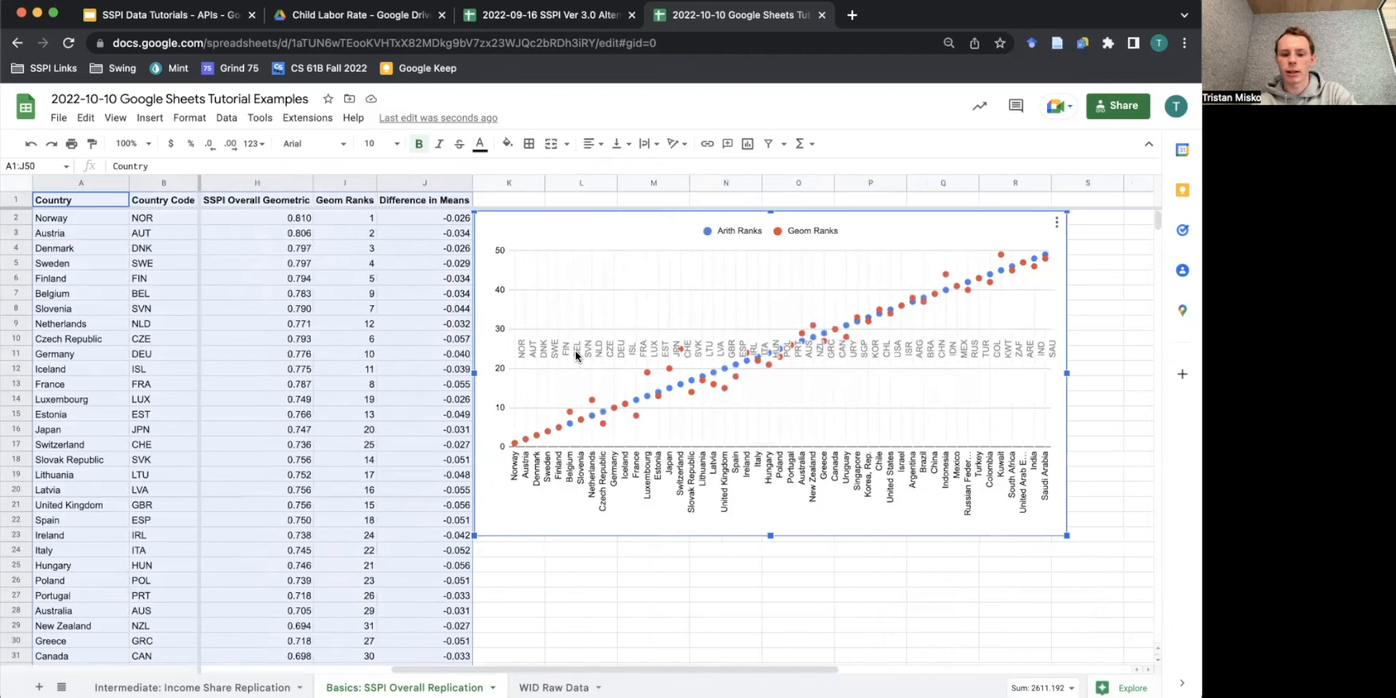
{"action": "scroll", "coordinate": [576, 350], "scroll_direction": "left", "scroll_amount": 3}
Find Switzerland's row and review its Sustainability, Market Structure and Public Goods scores.
{"action": "scroll", "coordinate": [576, 351], "scroll_direction": "down", "scroll_amount": 6}
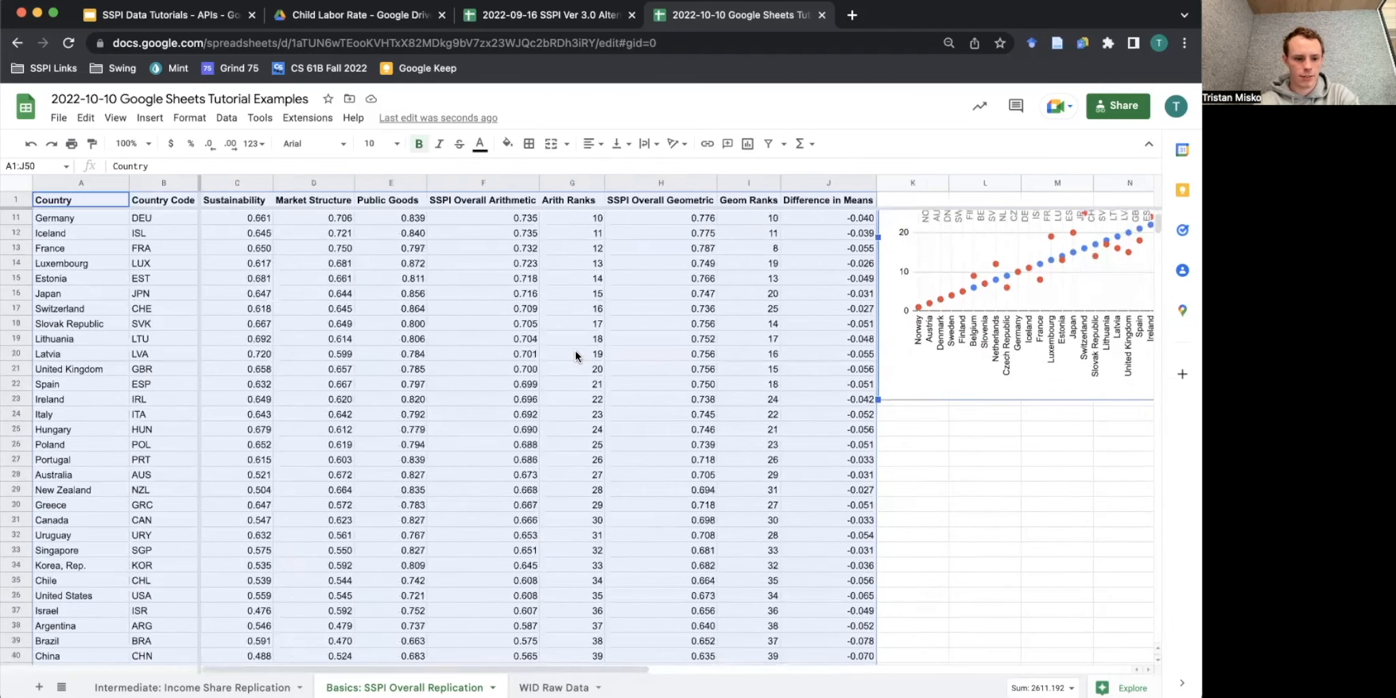
{"action": "left_click", "coordinate": [240, 582]}
{"action": "scroll", "coordinate": [102, 603], "scroll_direction": "down", "scroll_amount": 8}
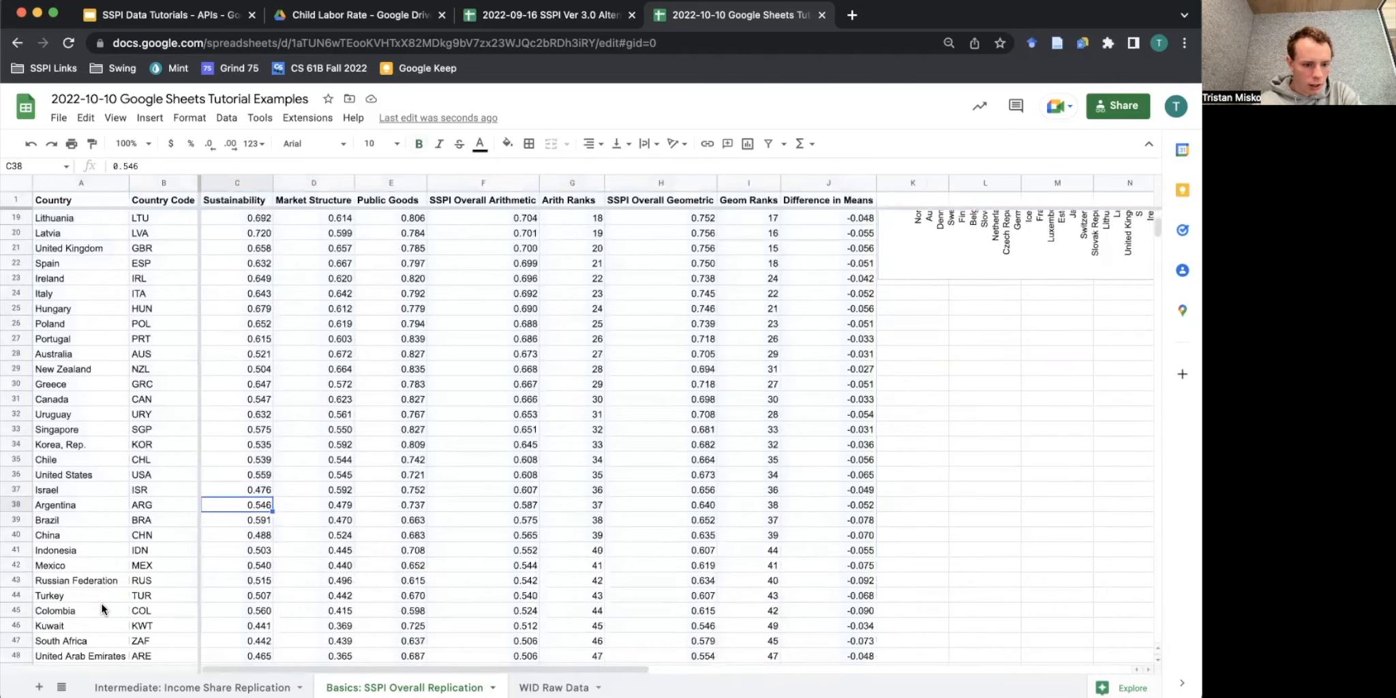
{"action": "scroll", "coordinate": [139, 402], "scroll_direction": "up", "scroll_amount": 9}
{"action": "scroll", "coordinate": [140, 402], "scroll_direction": "up", "scroll_amount": 5}
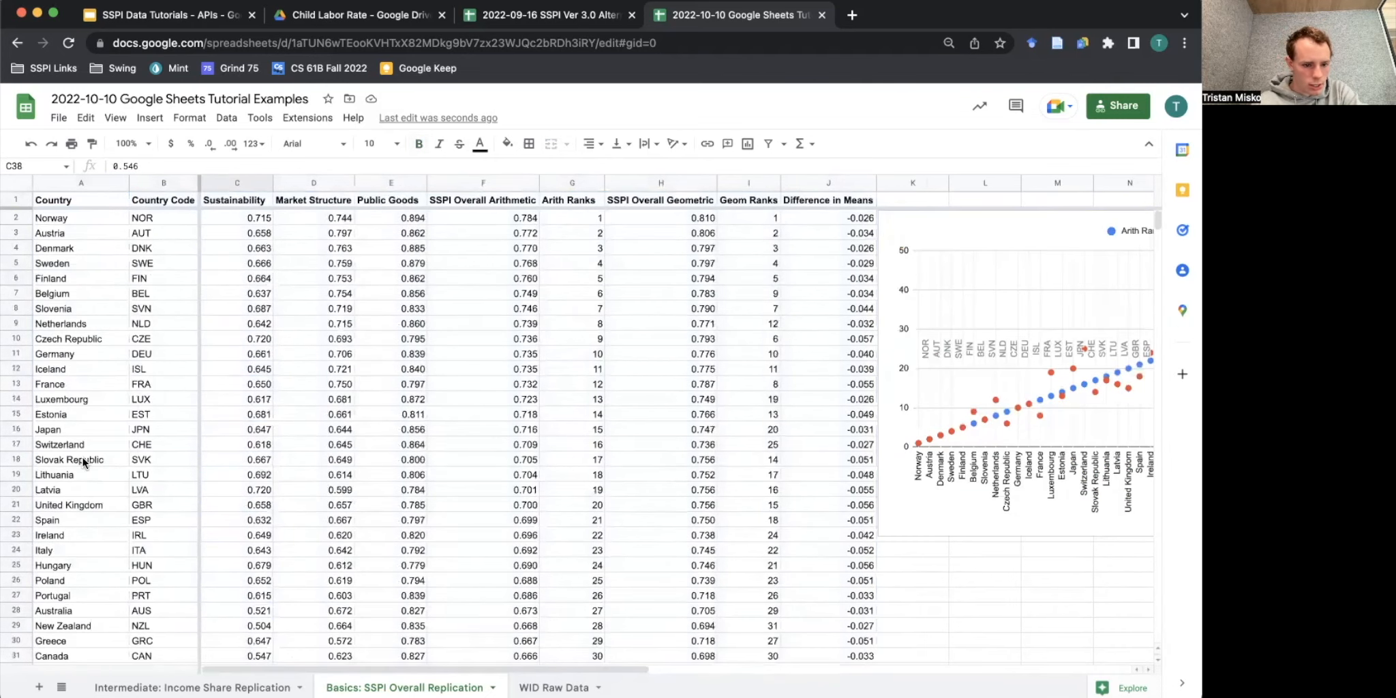
{"action": "left_click_drag", "start_coordinate": [71, 448], "coordinate": [414, 445]}
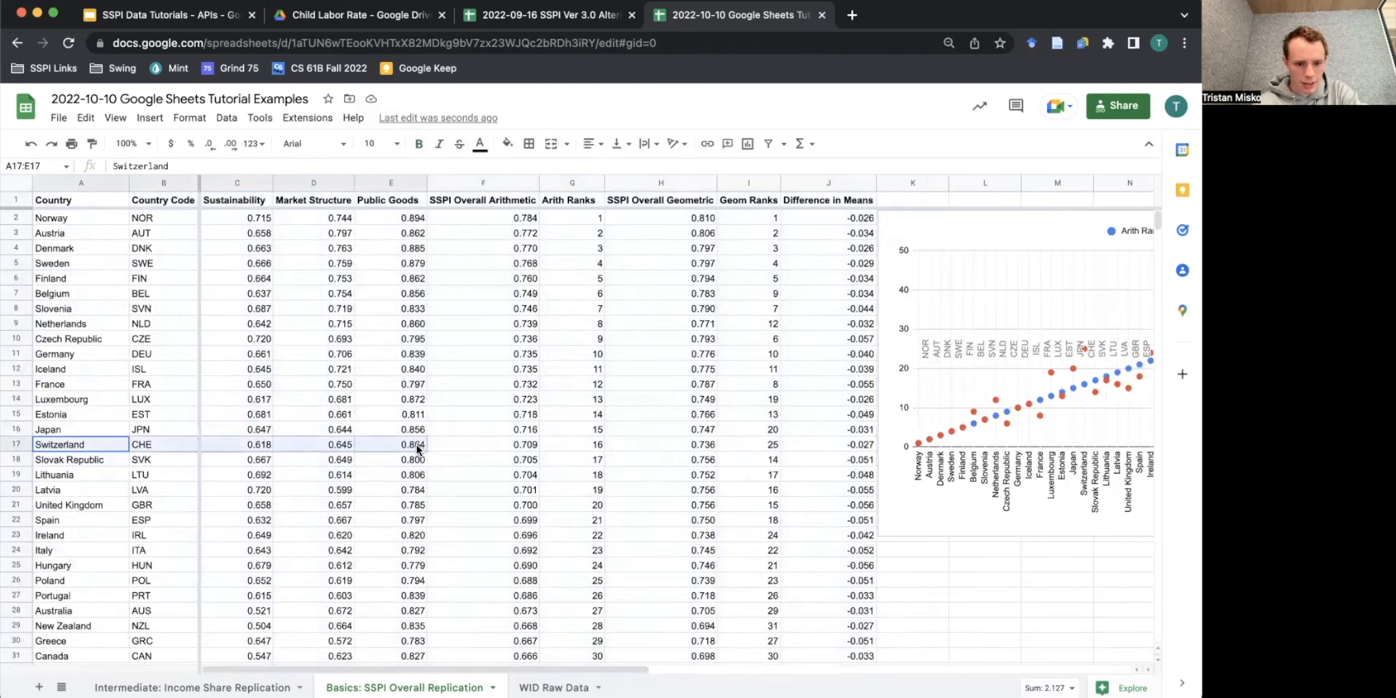
{"action": "left_click", "coordinate": [315, 446]}
{"action": "left_click", "coordinate": [401, 446]}
Check the Public Goods maximum and the Market Structure and Sustainability medians in the summary rows below the country data.
{"action": "scroll", "coordinate": [416, 449], "scroll_direction": "down", "scroll_amount": 15}
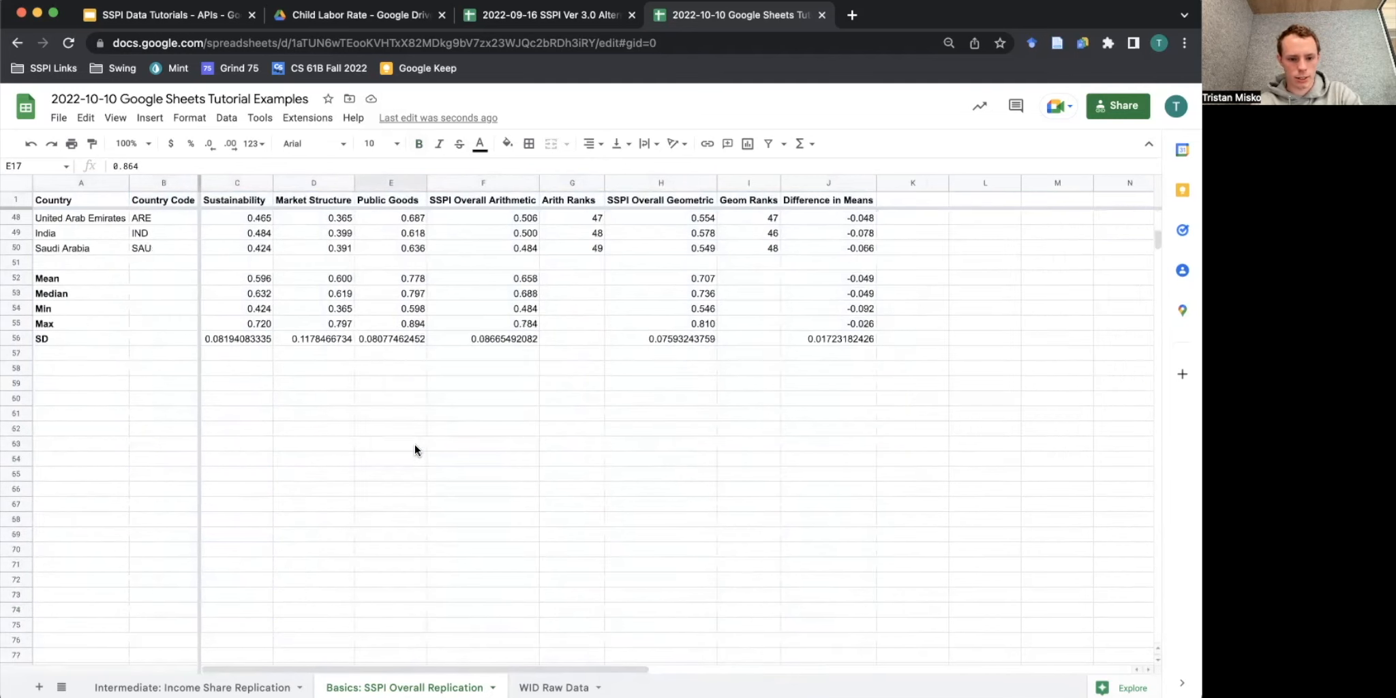
{"action": "left_click", "coordinate": [419, 326]}
{"action": "scroll", "coordinate": [419, 325], "scroll_direction": "up", "scroll_amount": 15}
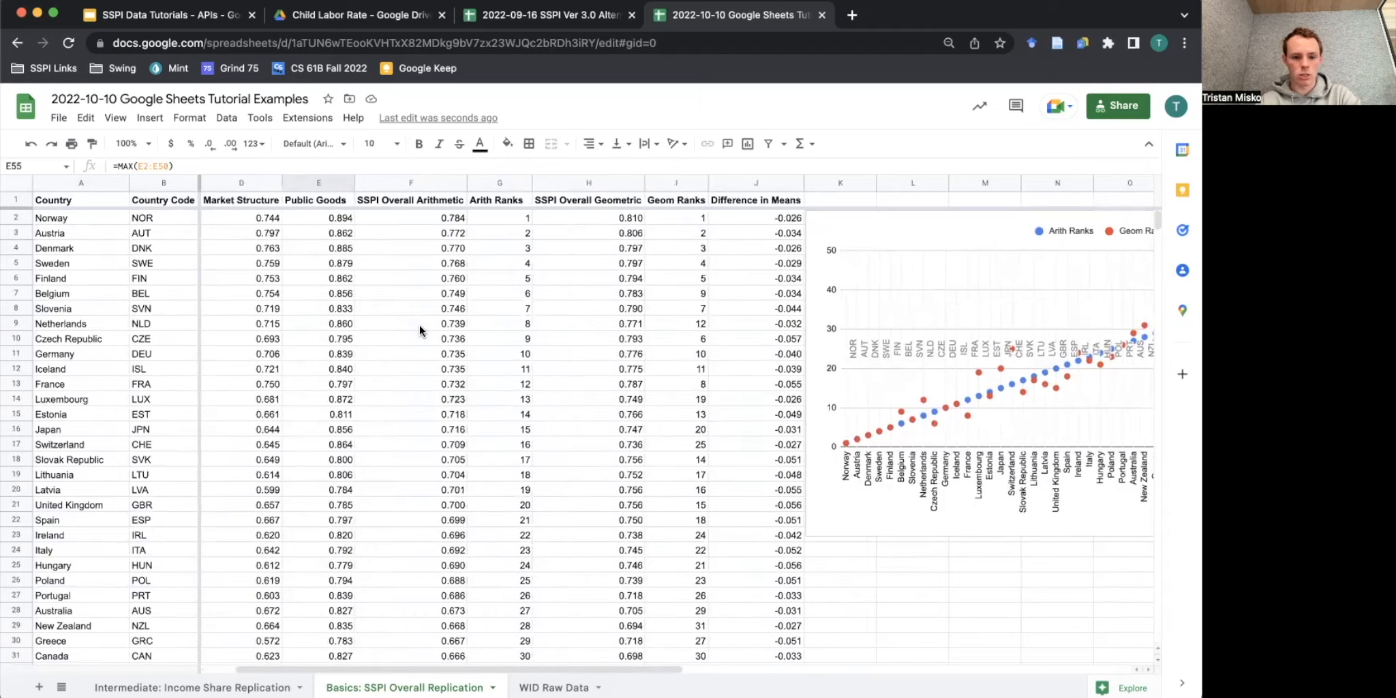
{"action": "scroll", "coordinate": [367, 457], "scroll_direction": "down", "scroll_amount": 10}
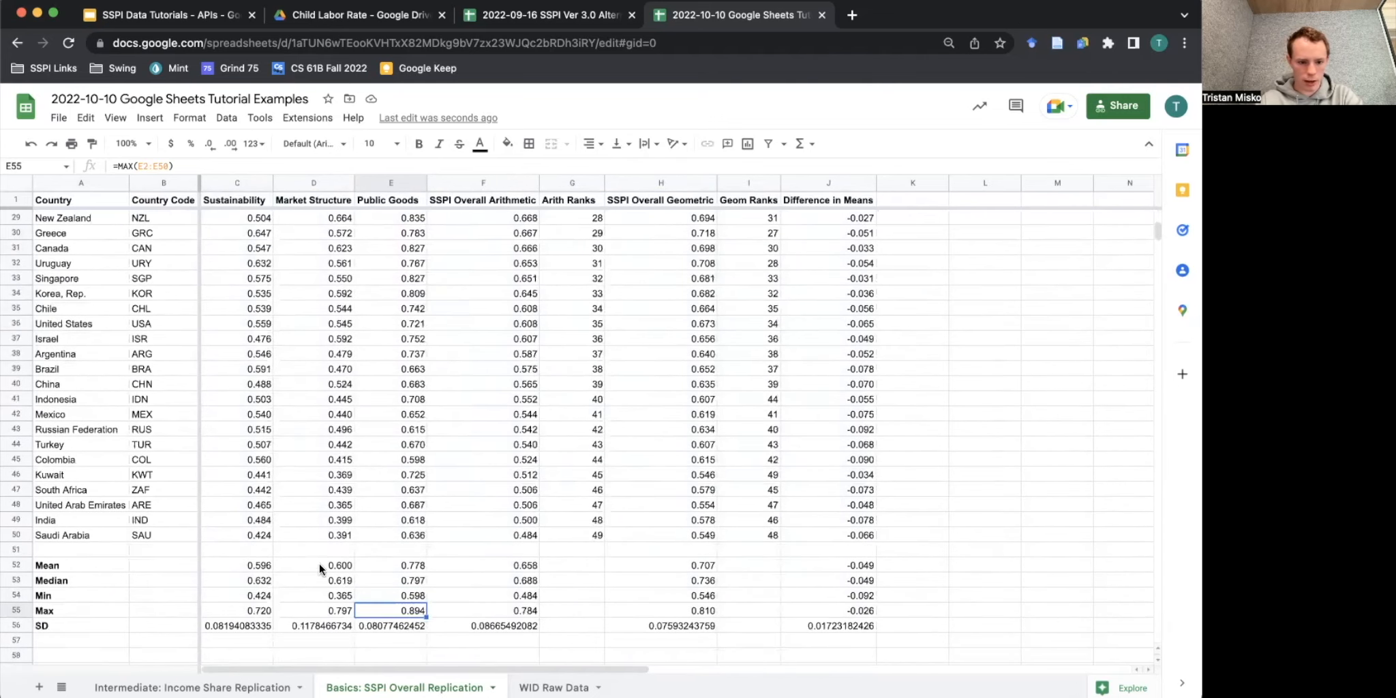
{"action": "left_click", "coordinate": [321, 581]}
{"action": "left_click", "coordinate": [262, 580]}
{"action": "scroll", "coordinate": [263, 581], "scroll_direction": "up", "scroll_amount": 10}
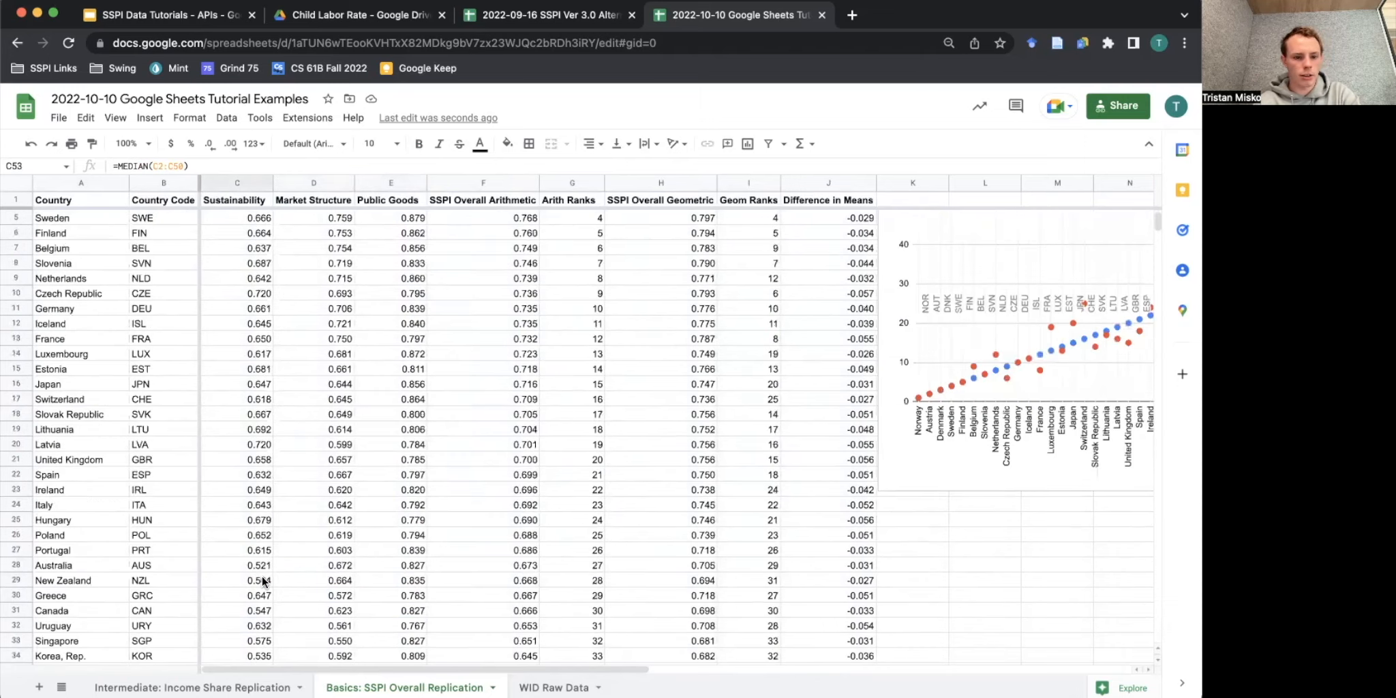
Inspect Switzerland's chart points, and review the geometric mean formula in H2 with the pillar cells it references.
{"action": "scroll", "coordinate": [263, 581], "scroll_direction": "right", "scroll_amount": 5}
{"action": "scroll", "coordinate": [262, 576], "scroll_direction": "right", "scroll_amount": 2}
{"action": "left_click", "coordinate": [566, 350]}
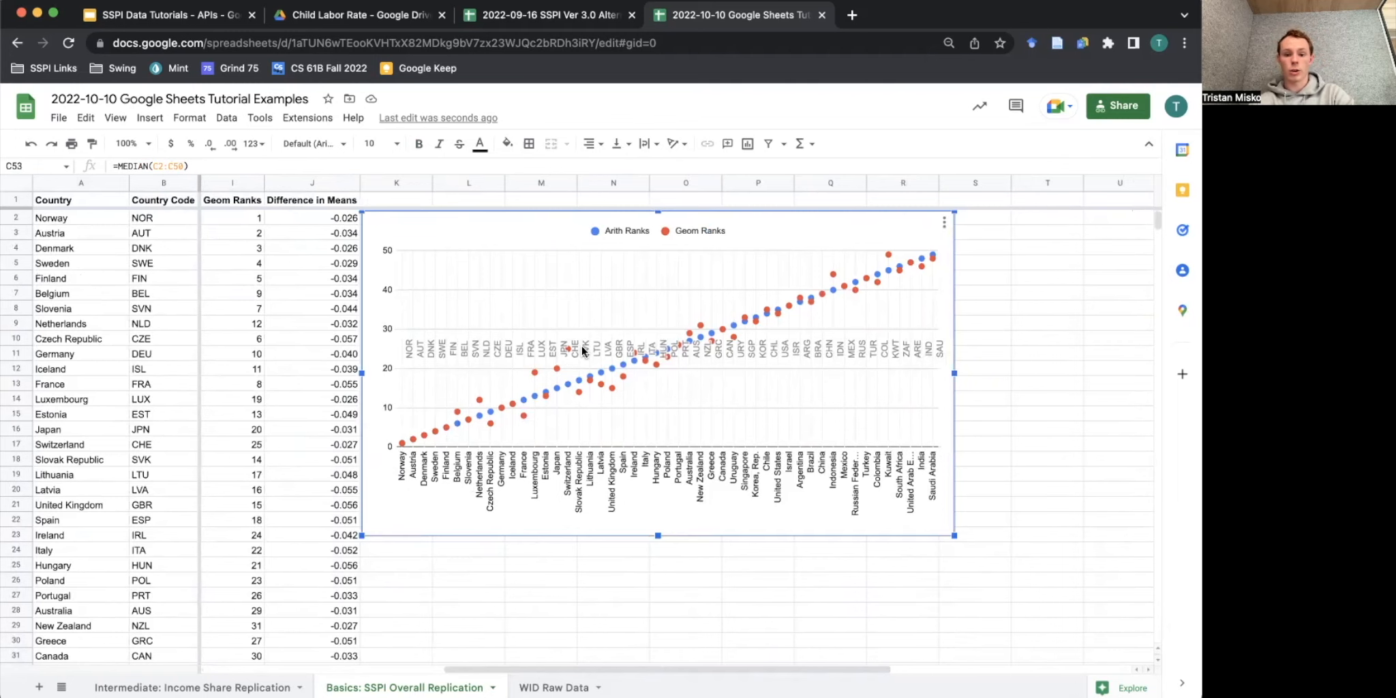
{"action": "scroll", "coordinate": [316, 287], "scroll_direction": "left", "scroll_amount": 5}
{"action": "left_click", "coordinate": [525, 216]}
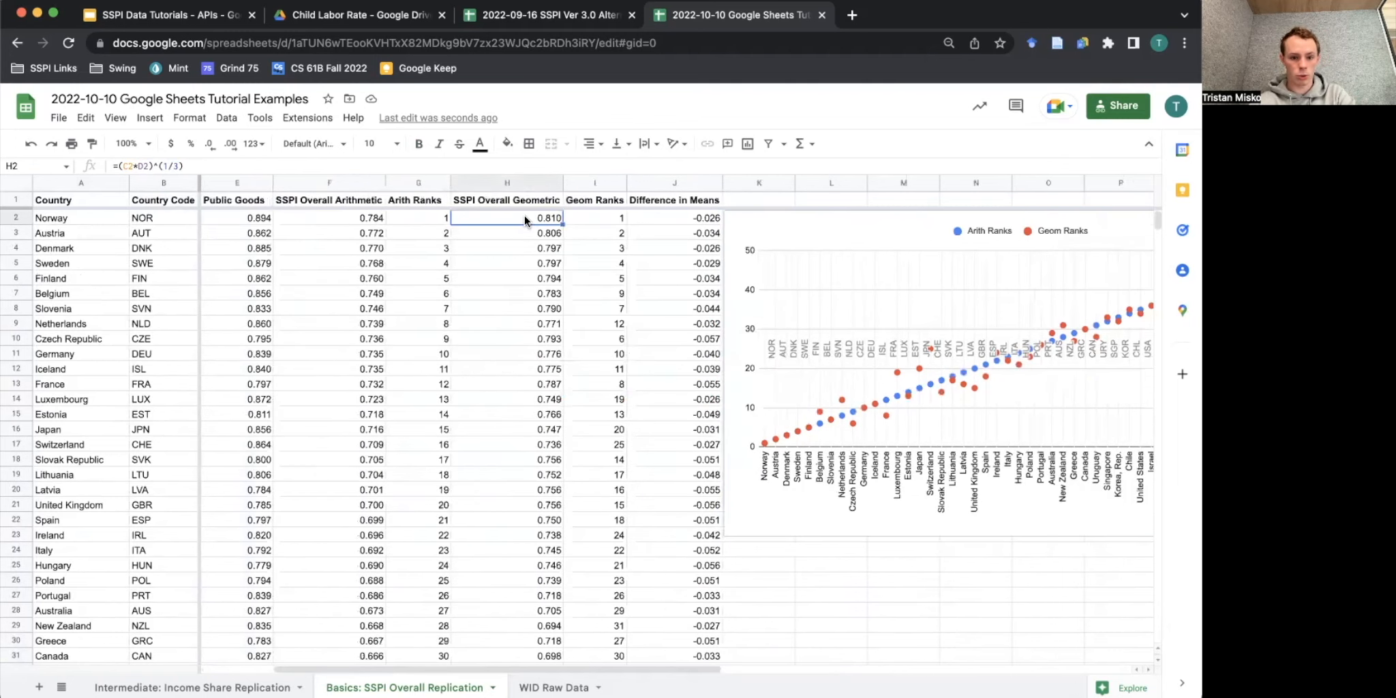
{"action": "left_click", "coordinate": [153, 166]}
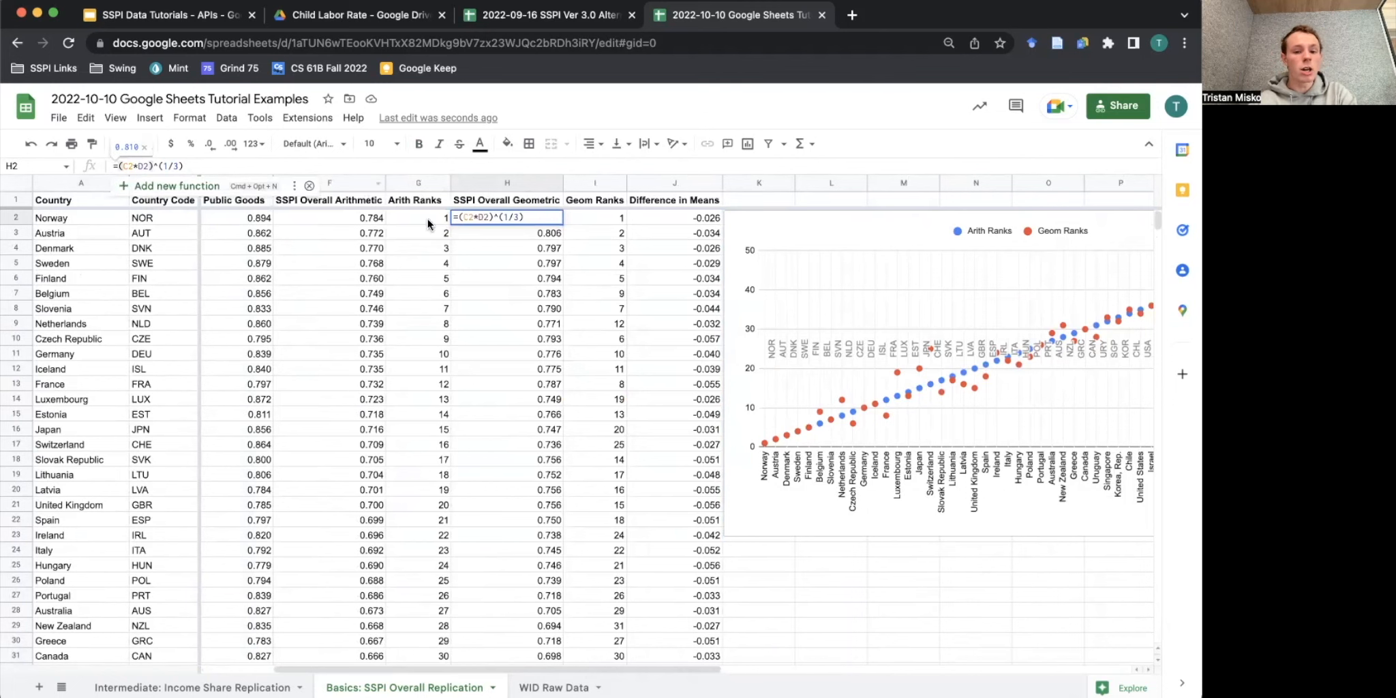
{"action": "scroll", "coordinate": [233, 218], "scroll_direction": "left", "scroll_amount": 2}
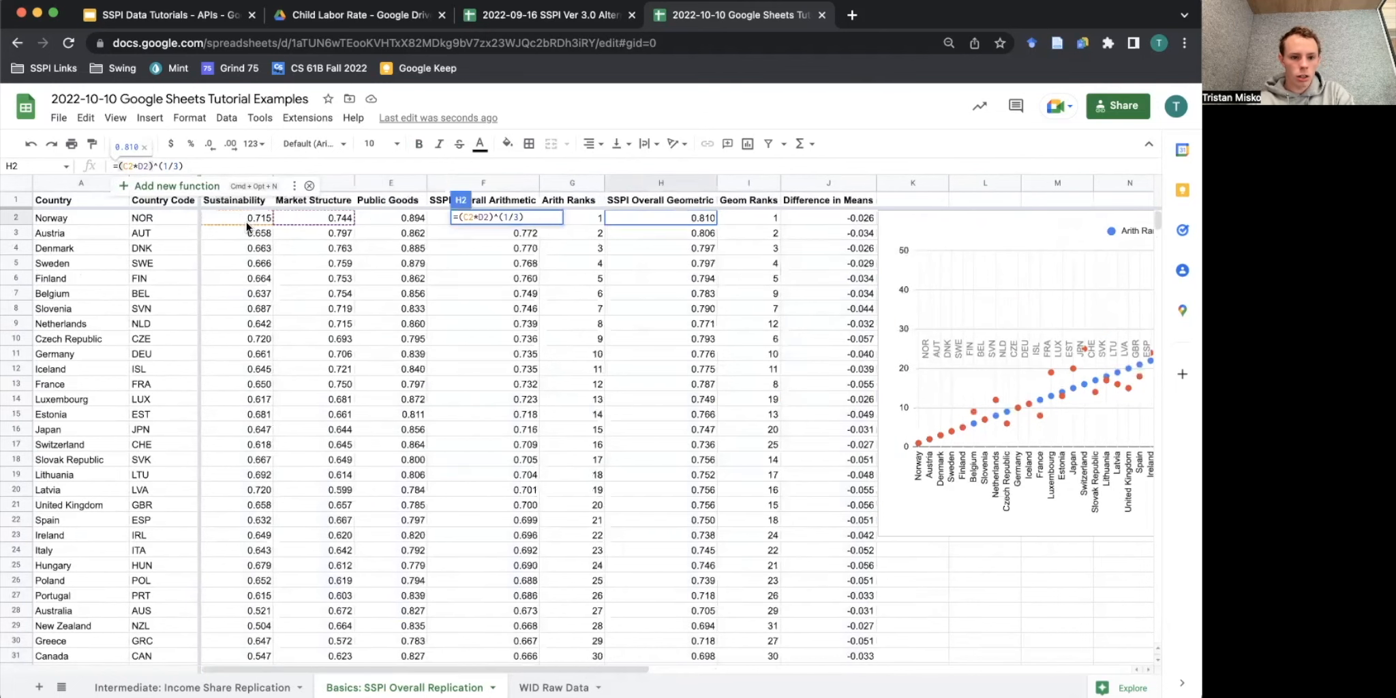
{"action": "scroll", "coordinate": [663, 225], "scroll_direction": "right", "scroll_amount": 10}
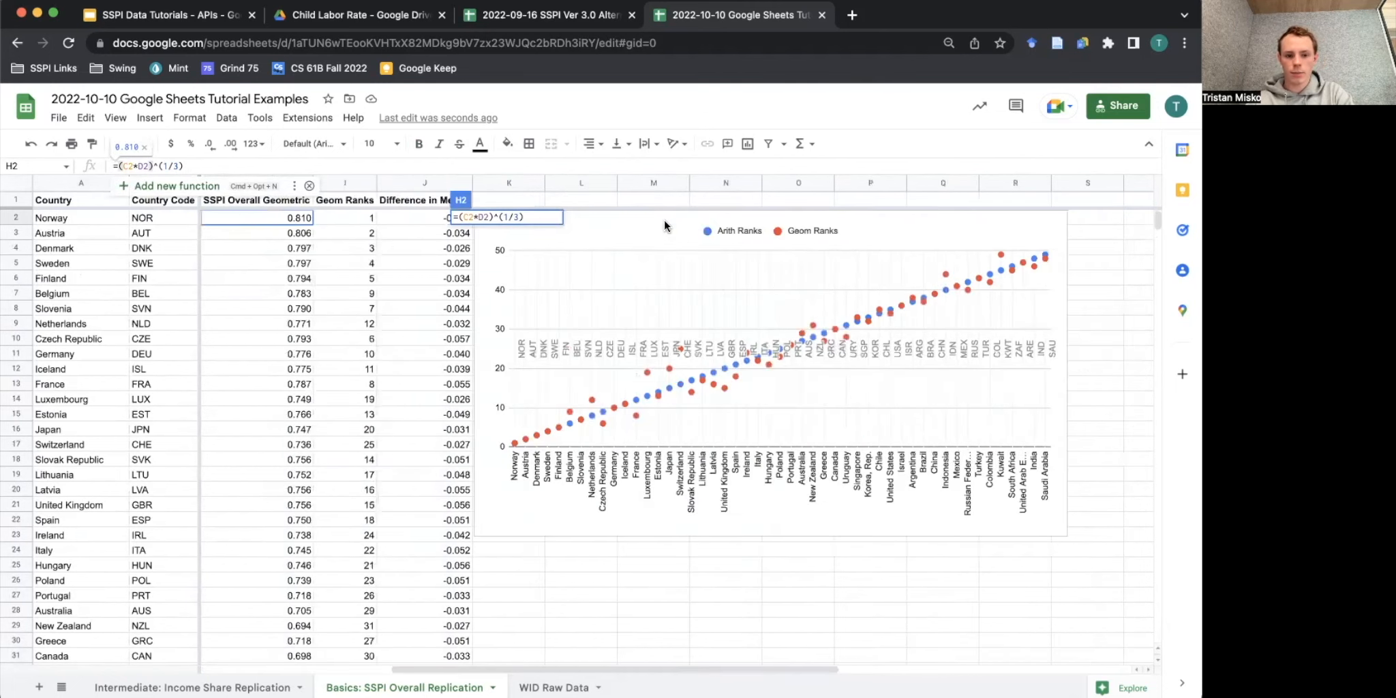
Identify the United Kingdom's Geom Ranks point in the chart and review its three pillar scores in C21:E21.
{"action": "scroll", "coordinate": [664, 220], "scroll_direction": "left", "scroll_amount": 5}
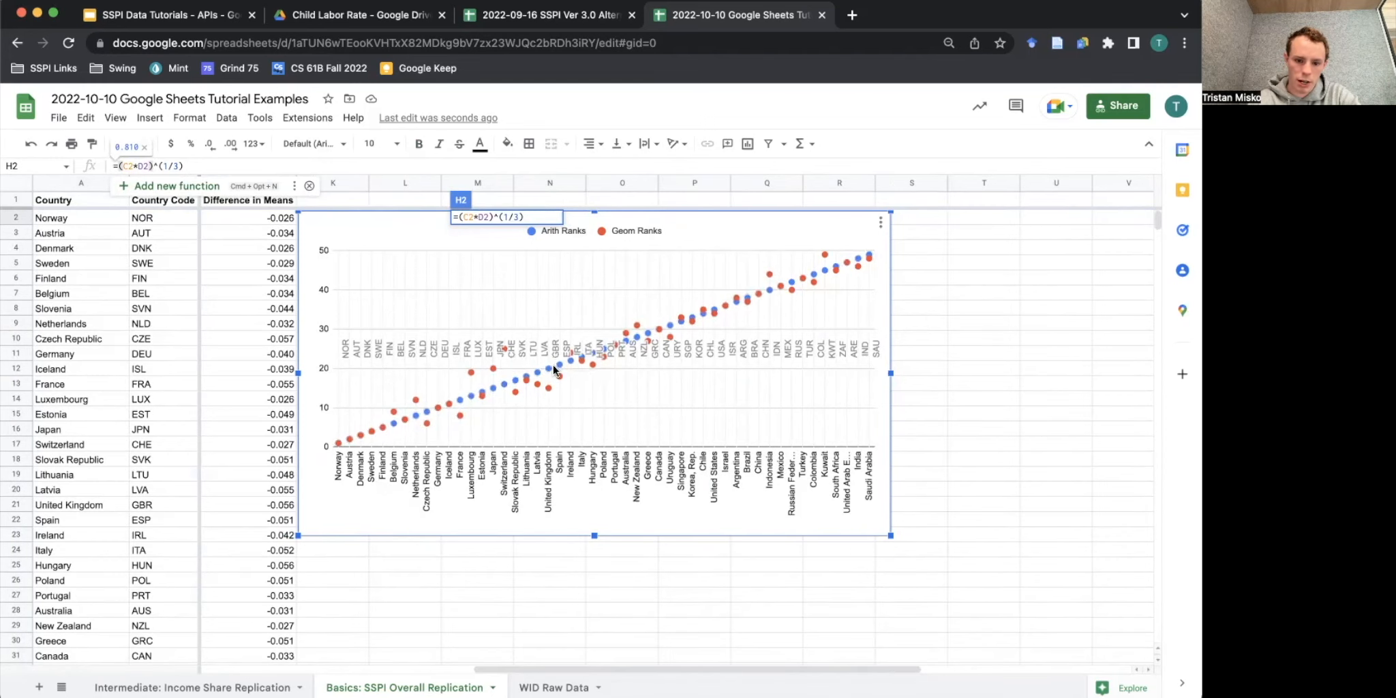
{"action": "scroll", "coordinate": [631, 390], "scroll_direction": "left", "scroll_amount": 1}
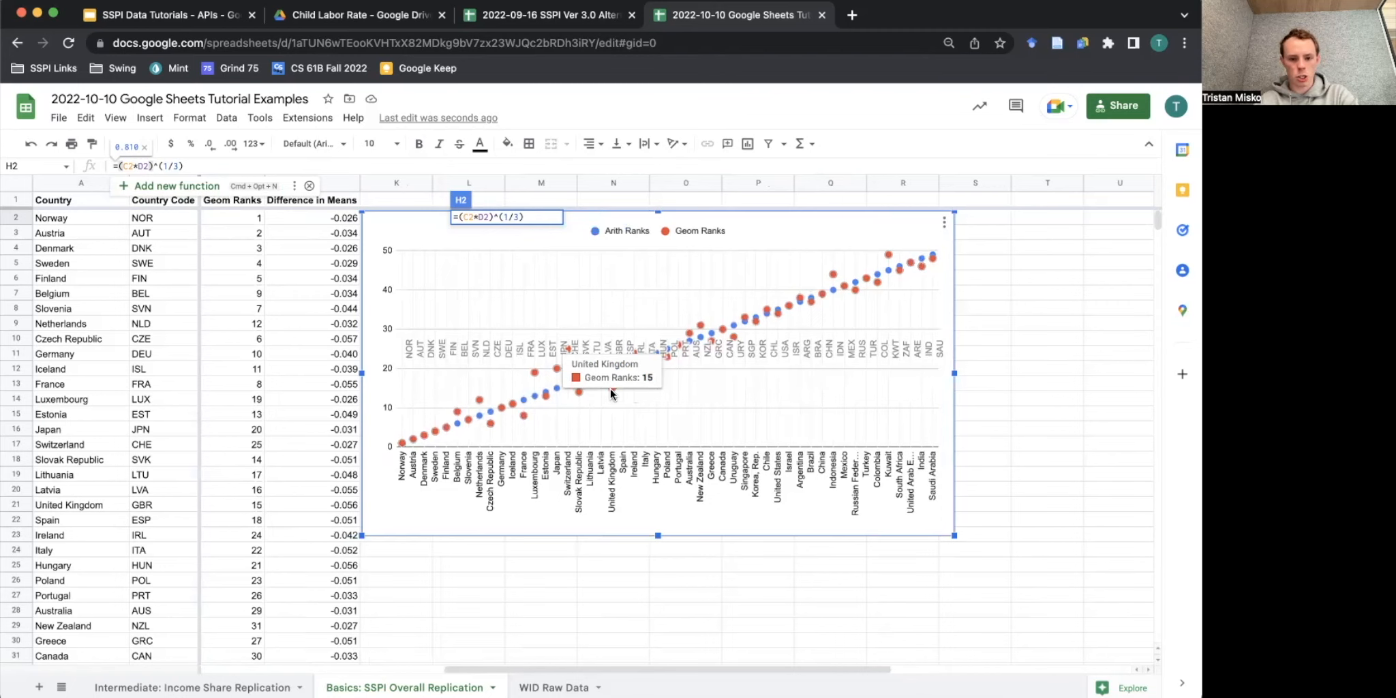
{"action": "scroll", "coordinate": [754, 394], "scroll_direction": "left", "scroll_amount": 5}
{"action": "left_click", "coordinate": [702, 461]}
{"action": "scroll", "coordinate": [729, 465], "scroll_direction": "left", "scroll_amount": 1}
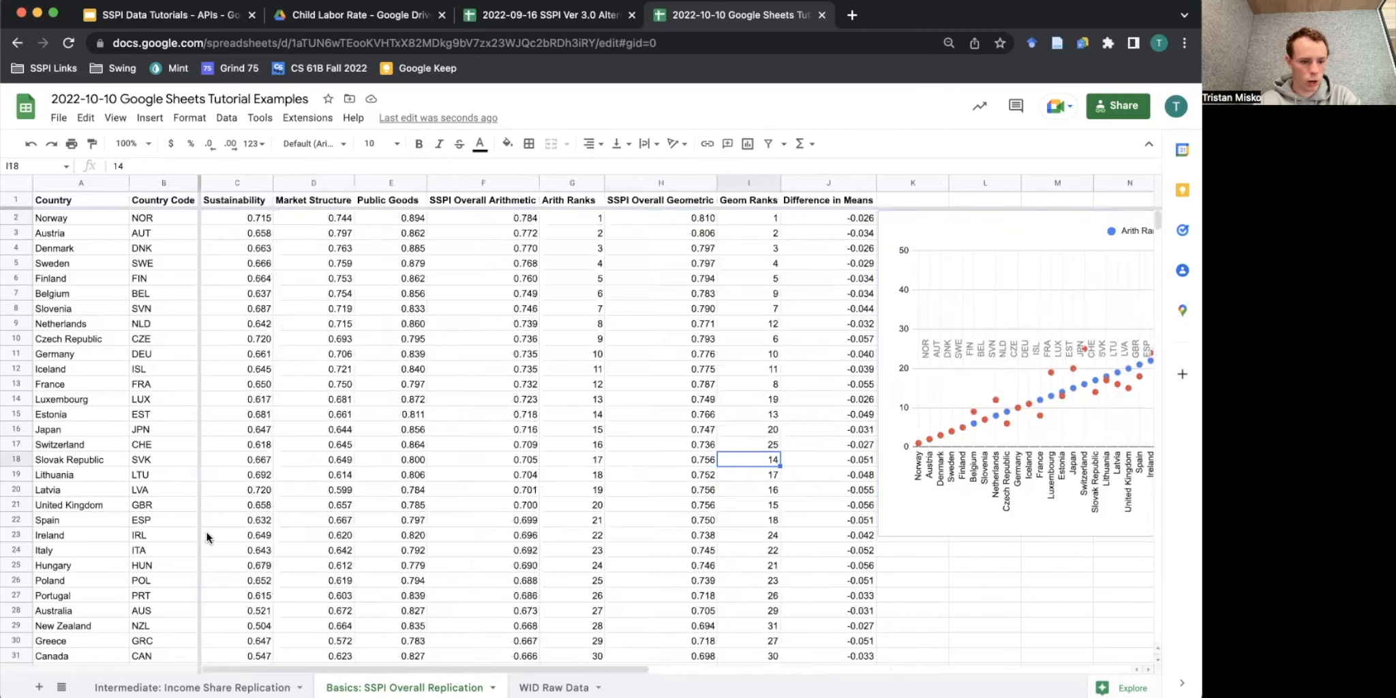
{"action": "left_click", "coordinate": [318, 503]}
{"action": "left_click", "coordinate": [400, 505]}
{"action": "left_click", "coordinate": [347, 508]}
{"action": "left_click_drag", "start_coordinate": [264, 502], "coordinate": [401, 507]}
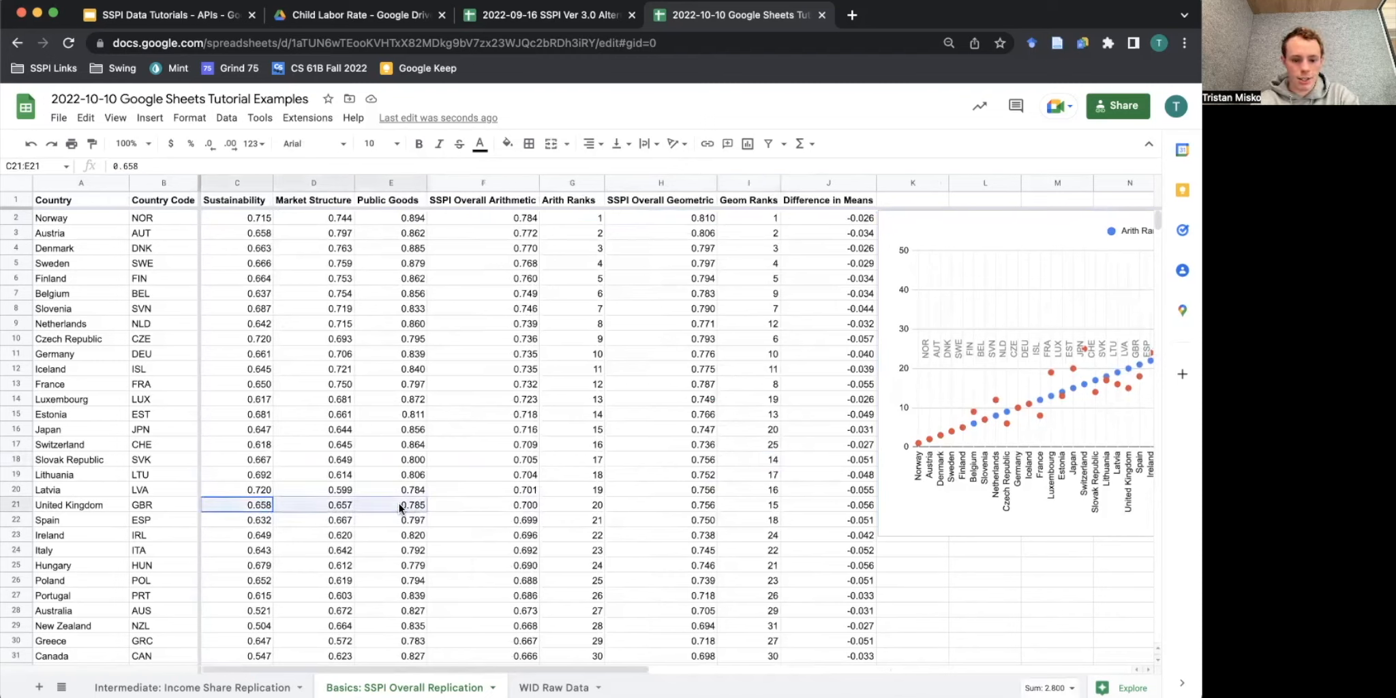
{"action": "left_click", "coordinate": [401, 508]}
{"action": "left_click", "coordinate": [325, 507]}
{"action": "left_click", "coordinate": [272, 504]}
Check the mean and median of the Sustainability, Market Structure and Public Goods pillars in the summary rows.
{"action": "scroll", "coordinate": [394, 495], "scroll_direction": "down", "scroll_amount": 12}
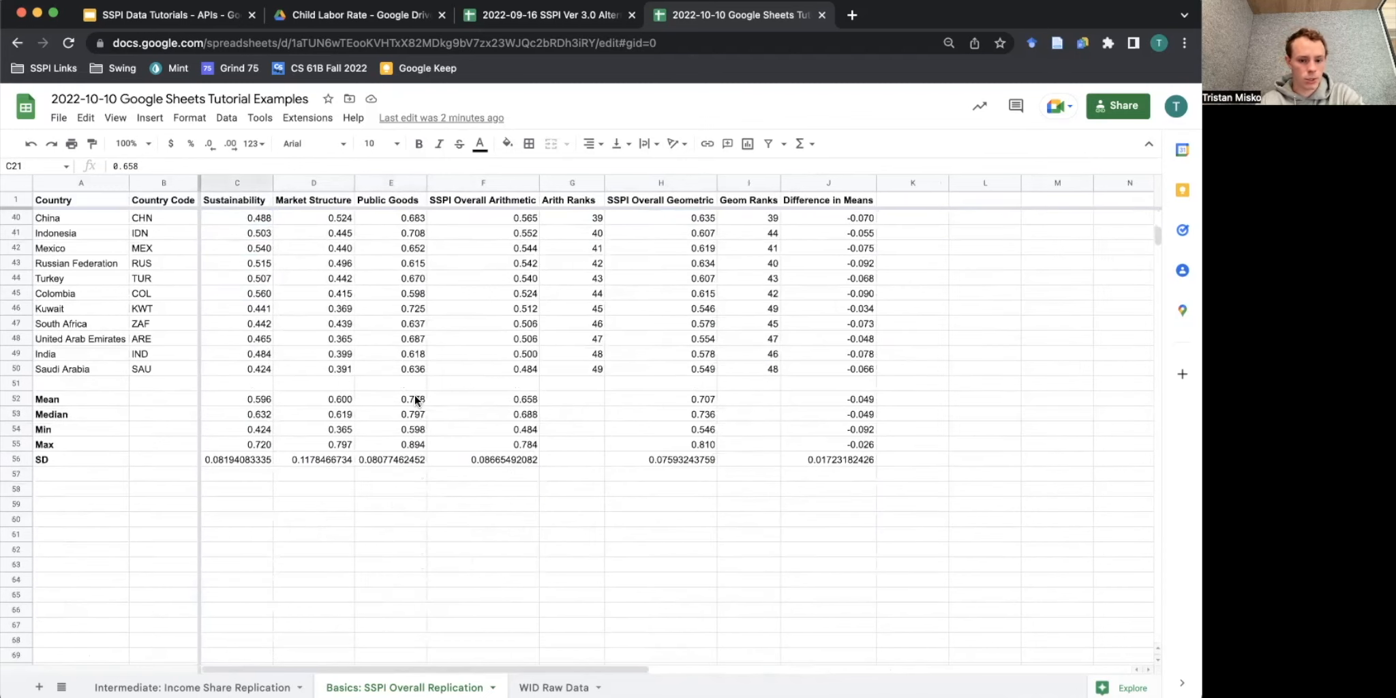
{"action": "left_click", "coordinate": [269, 385]}
{"action": "left_click", "coordinate": [225, 401]}
{"action": "left_click", "coordinate": [331, 419]}
{"action": "left_click", "coordinate": [257, 416]}
{"action": "left_click", "coordinate": [410, 415]}
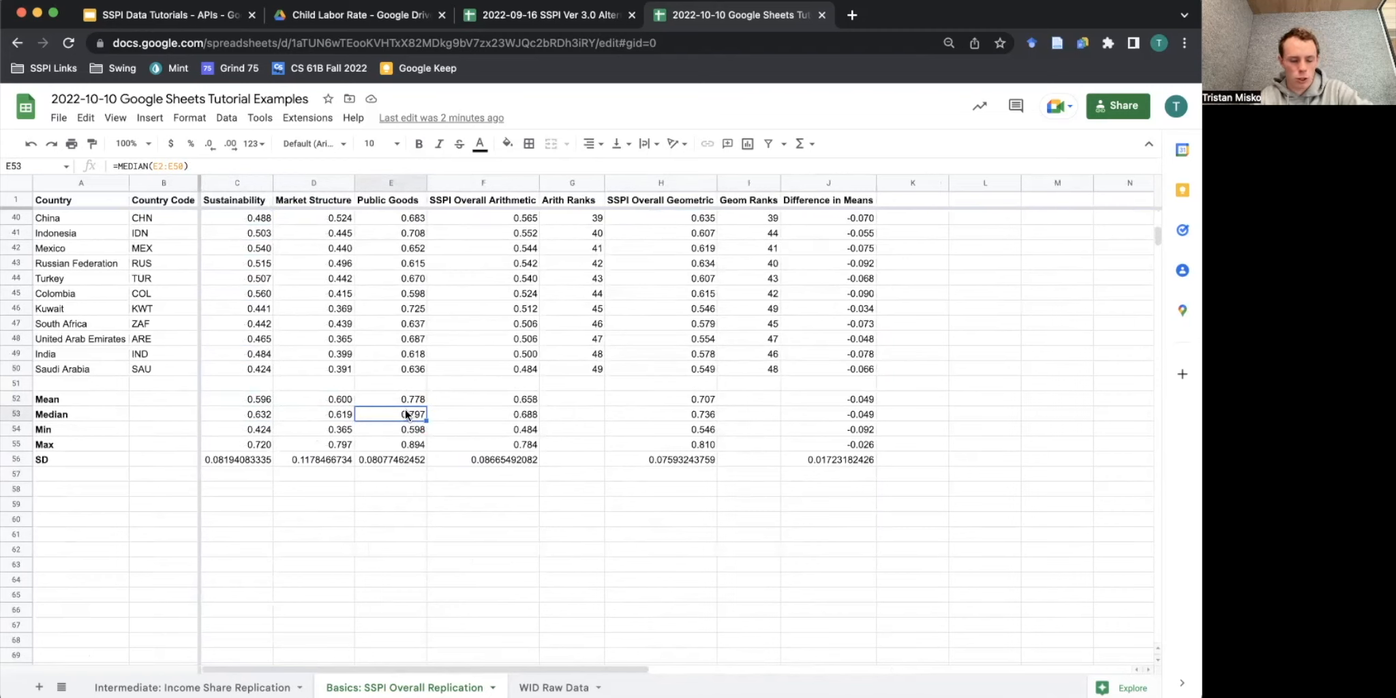
Review the United Kingdom's Public Goods, Market Structure and Sustainability scores against the pillar medians.
{"action": "scroll", "coordinate": [408, 414], "scroll_direction": "up", "scroll_amount": 1}
{"action": "scroll", "coordinate": [412, 422], "scroll_direction": "up", "scroll_amount": 10}
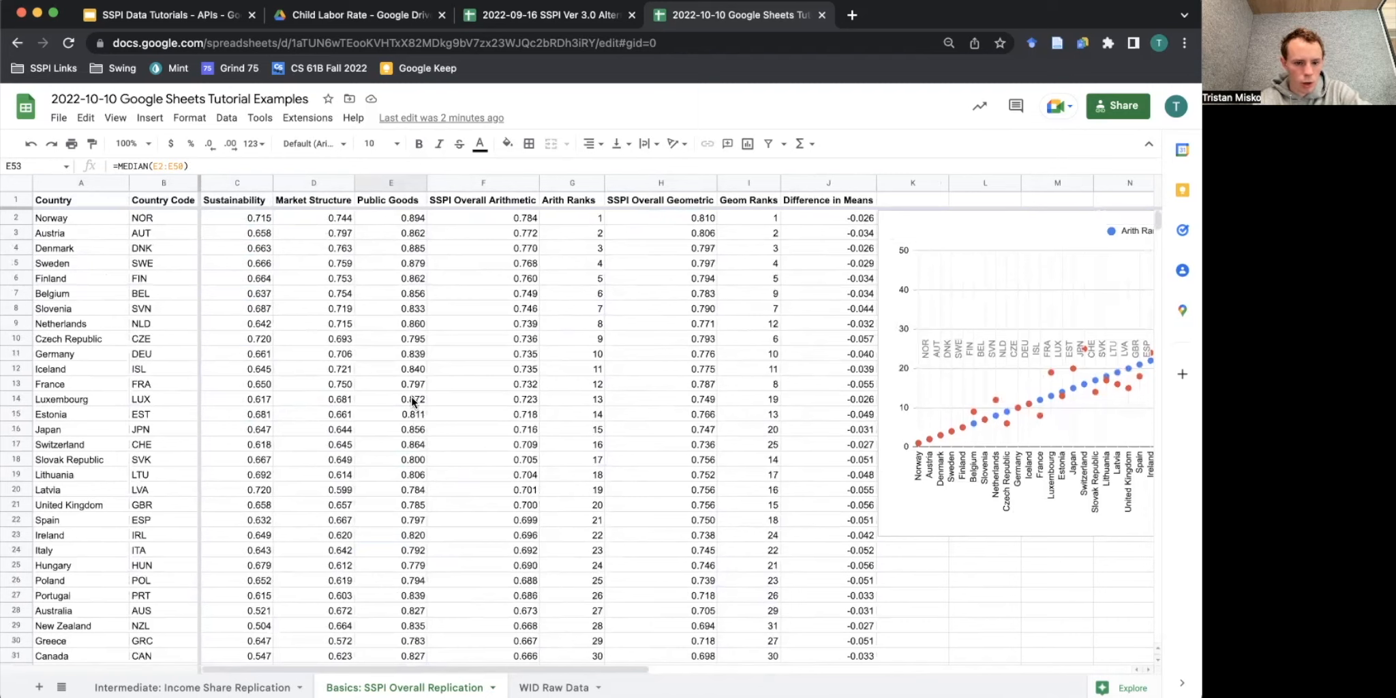
{"action": "left_click", "coordinate": [127, 505]}
{"action": "left_click", "coordinate": [382, 506]}
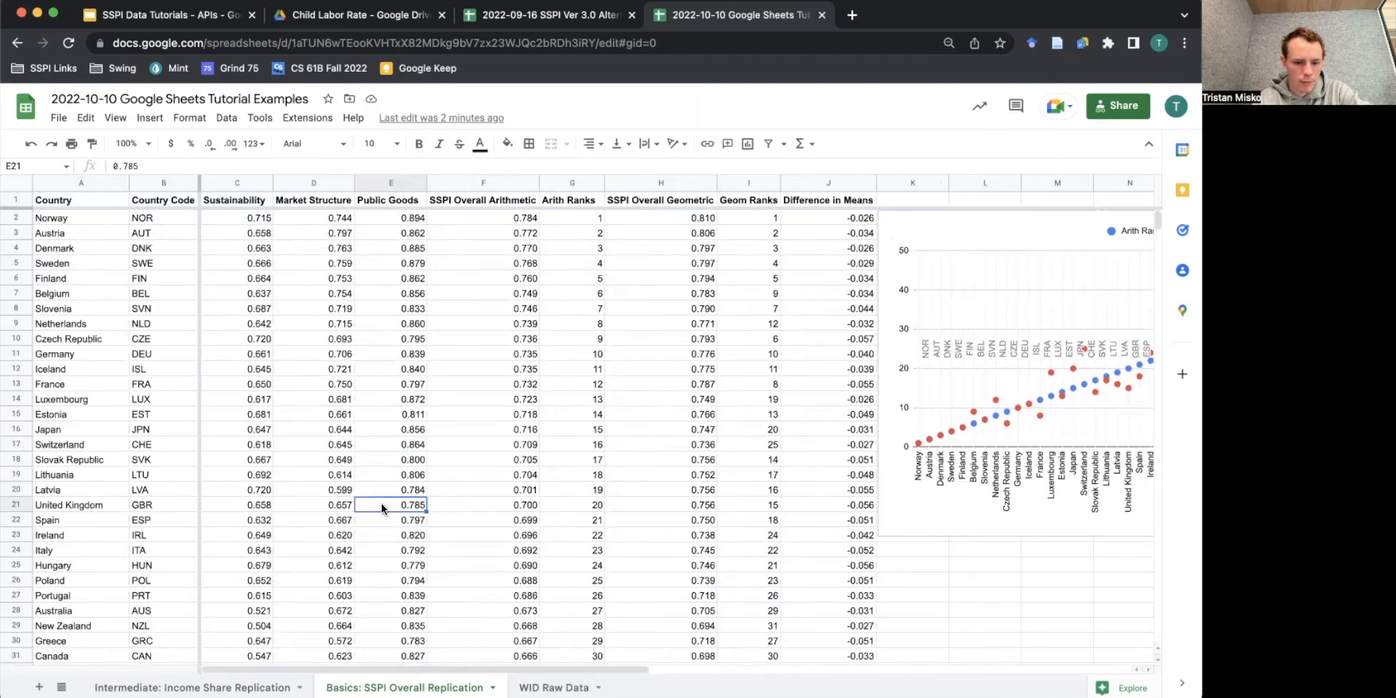
{"action": "scroll", "coordinate": [380, 503], "scroll_direction": "down", "scroll_amount": 1}
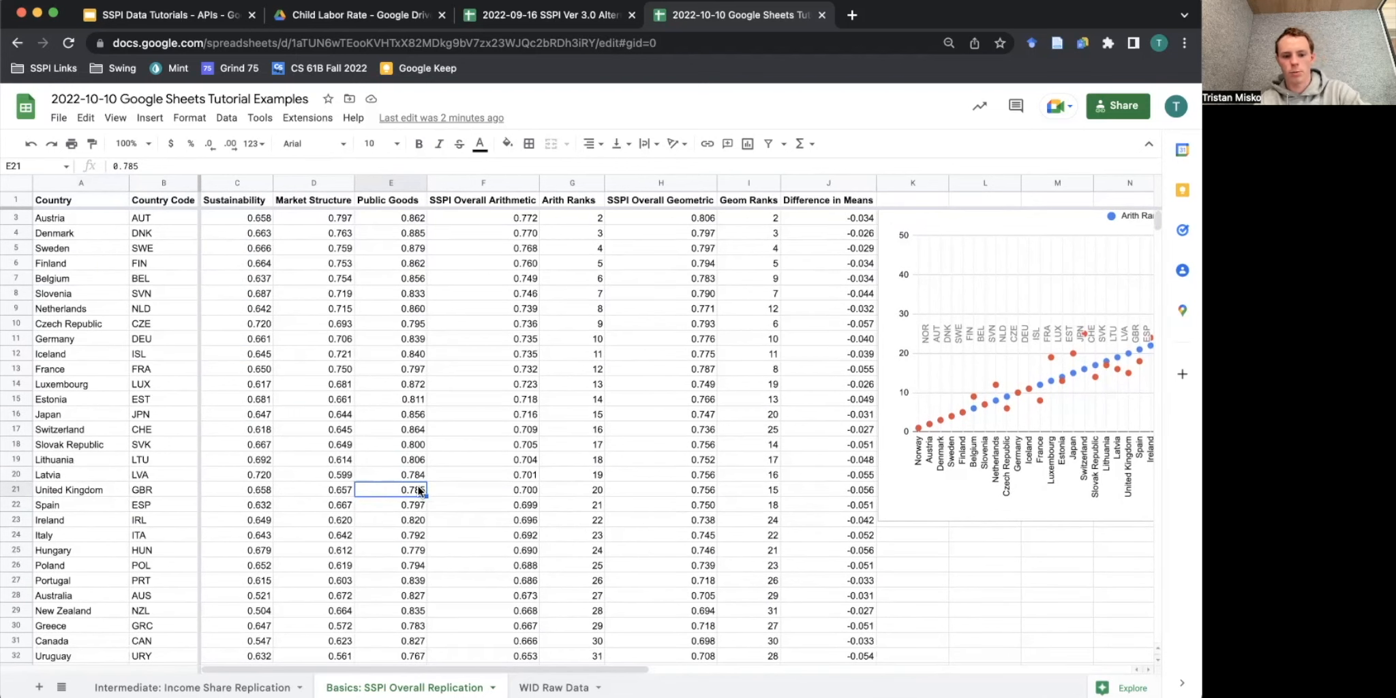
{"action": "left_click", "coordinate": [320, 491]}
{"action": "left_click", "coordinate": [249, 491]}
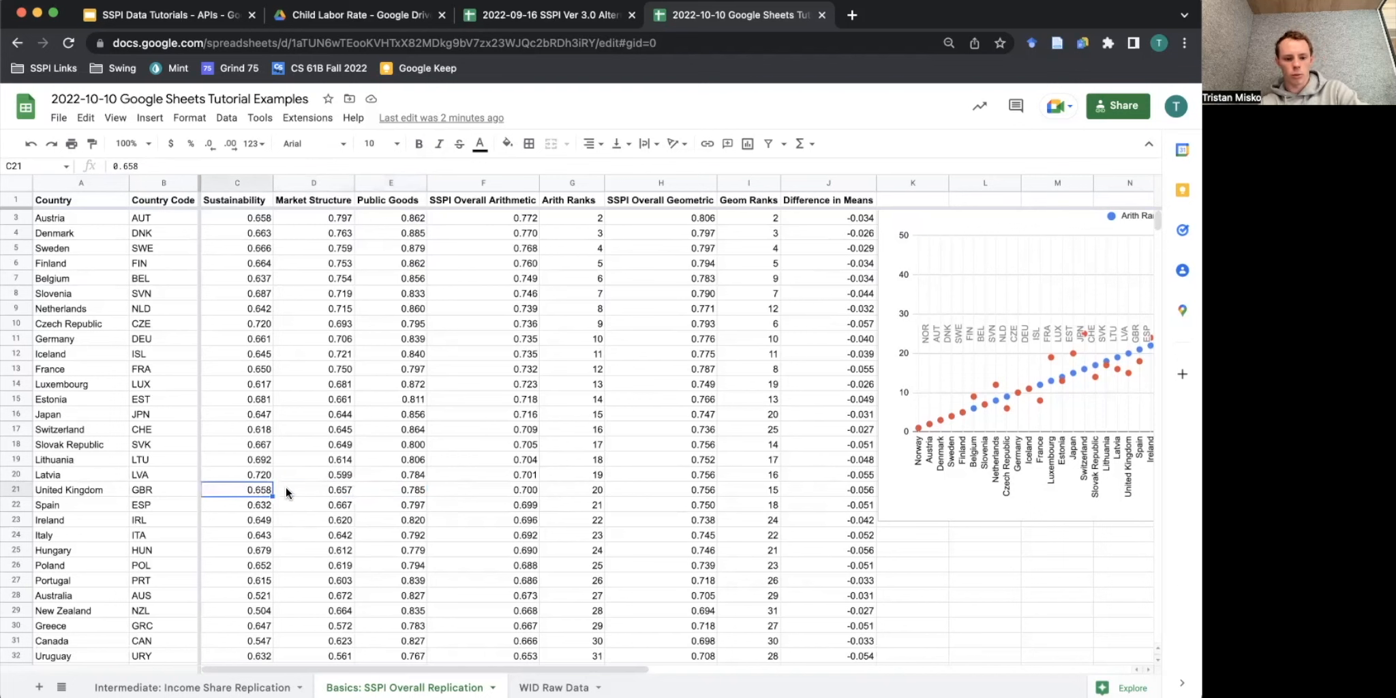
{"action": "left_click", "coordinate": [341, 492]}
Examine the rank differences between the arithmetic and geometric series across the whole scatter chart.
{"action": "scroll", "coordinate": [834, 435], "scroll_direction": "right", "scroll_amount": 3}
{"action": "scroll", "coordinate": [834, 435], "scroll_direction": "up", "scroll_amount": 1}
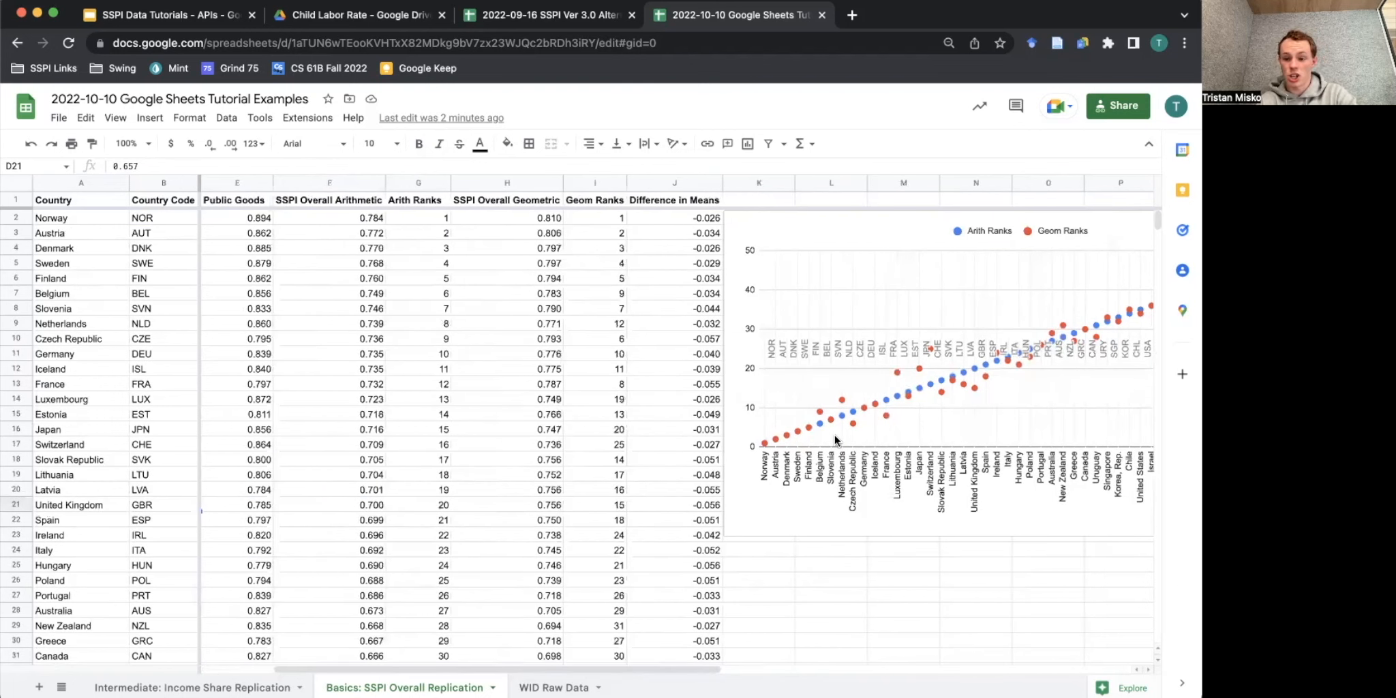
{"action": "scroll", "coordinate": [739, 513], "scroll_direction": "right", "scroll_amount": 2}
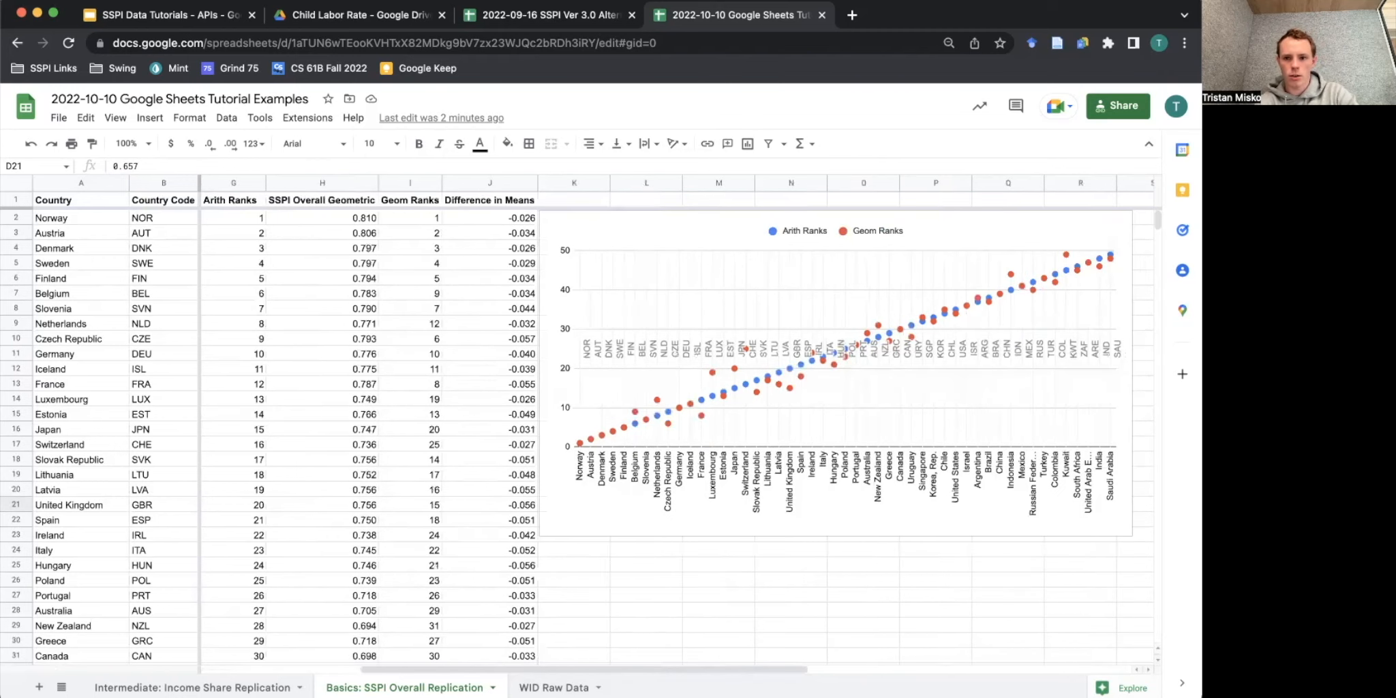
{"action": "scroll", "coordinate": [740, 513], "scroll_direction": "right", "scroll_amount": 1}
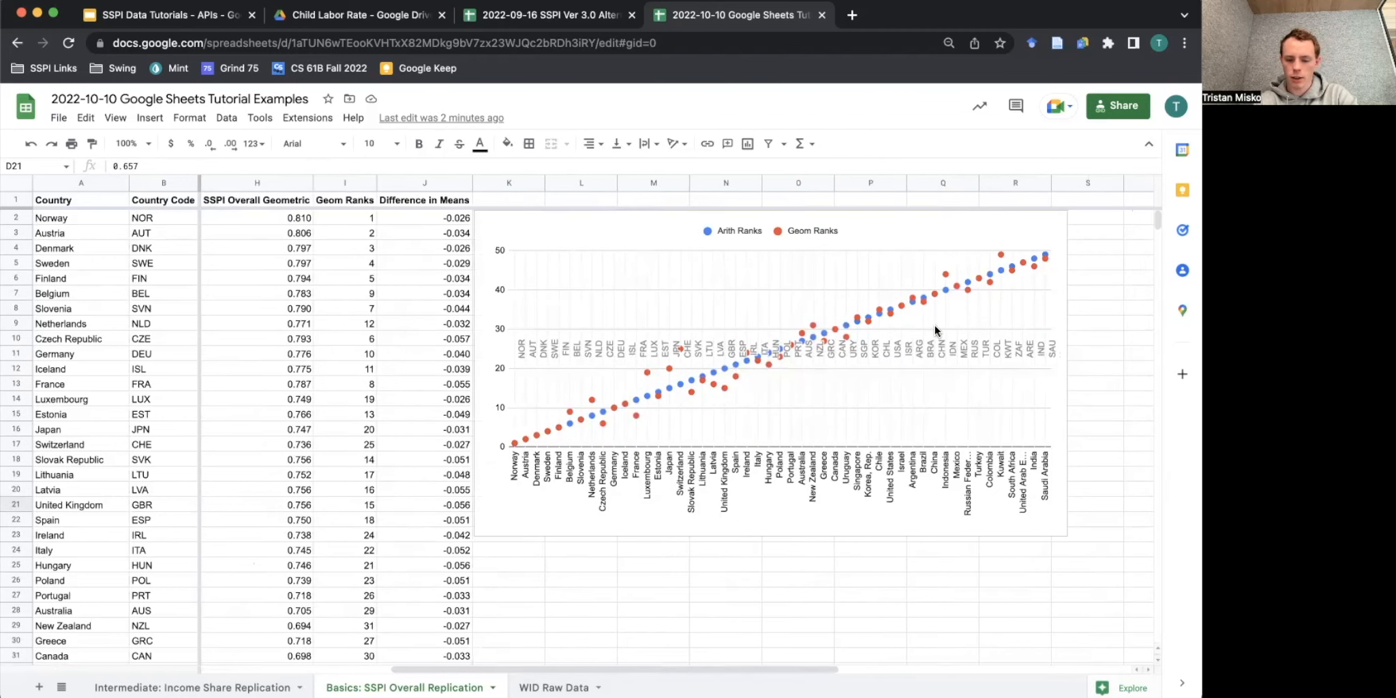
Title the scatter chart "Assessing Ranking Changes, Arithmetic and Geometric Means Compared".
{"action": "right_click", "coordinate": [892, 226]}
{"action": "mouse_move", "coordinate": [963, 330]}
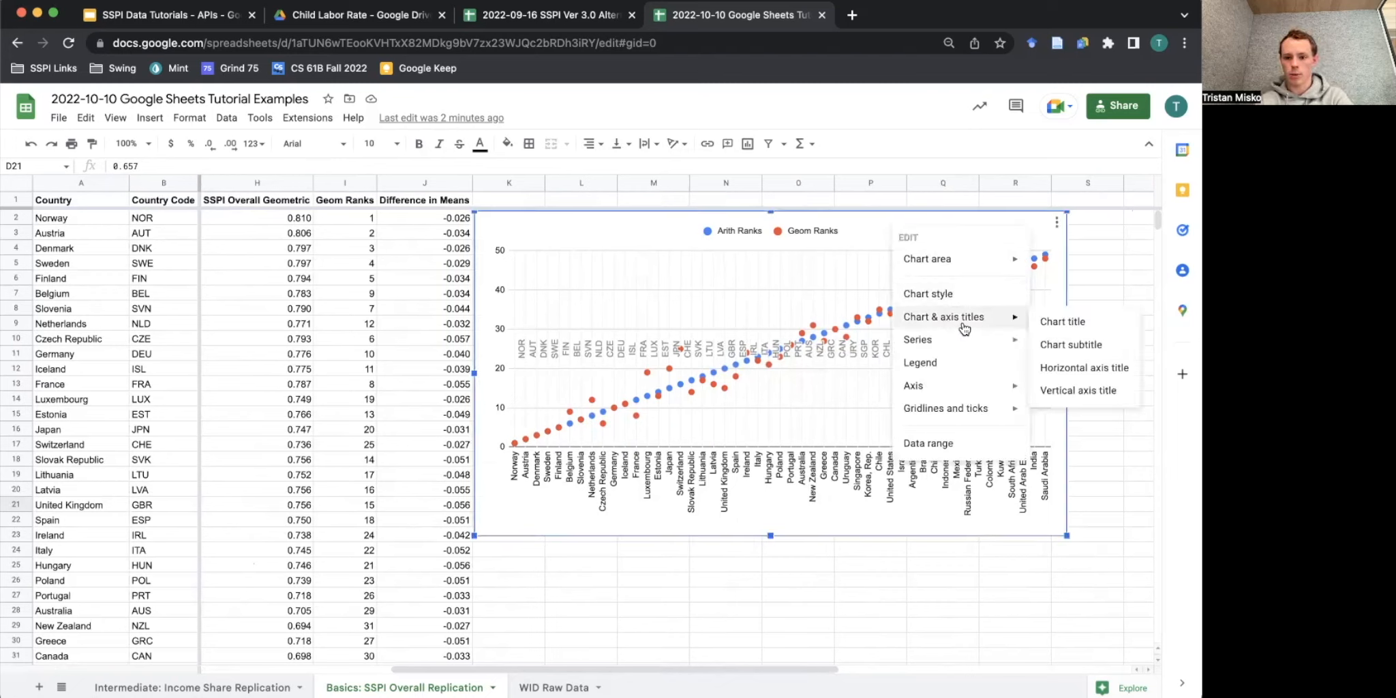
{"action": "left_click", "coordinate": [1055, 319]}
{"action": "left_click", "coordinate": [1000, 362]}
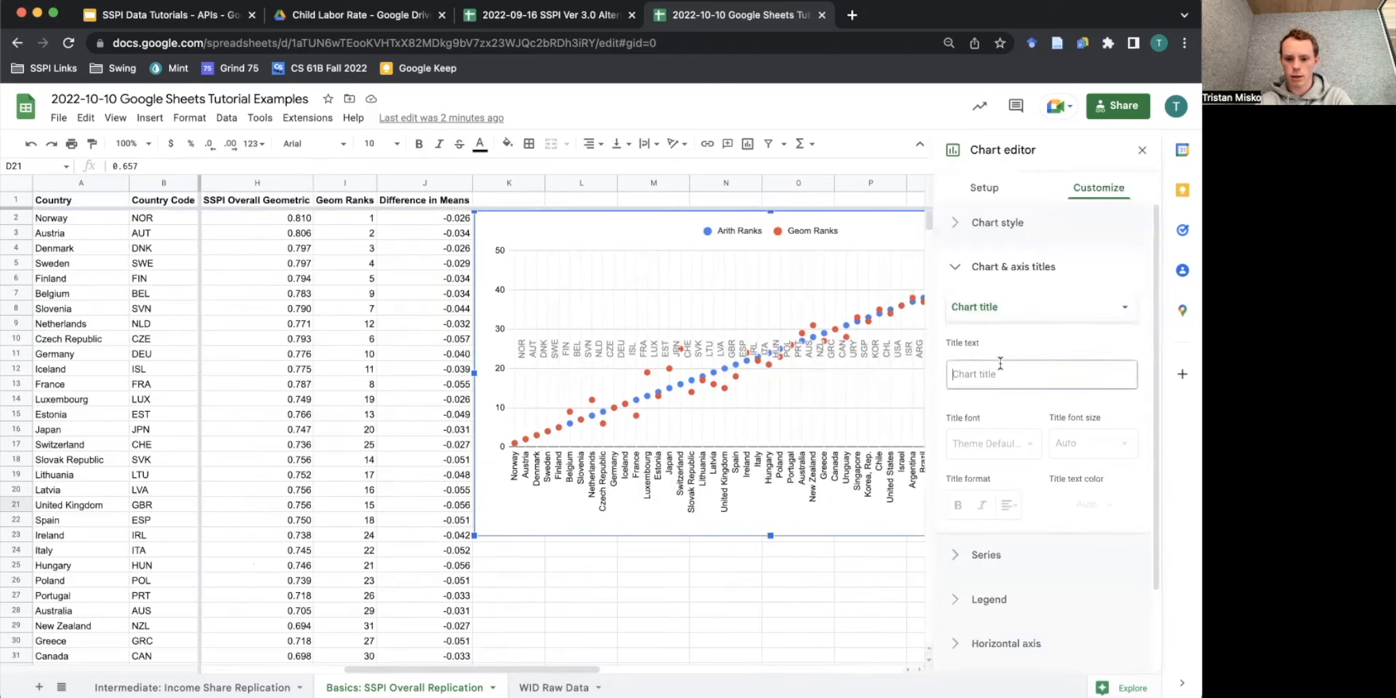
{"action": "type", "text": "Ranking"}
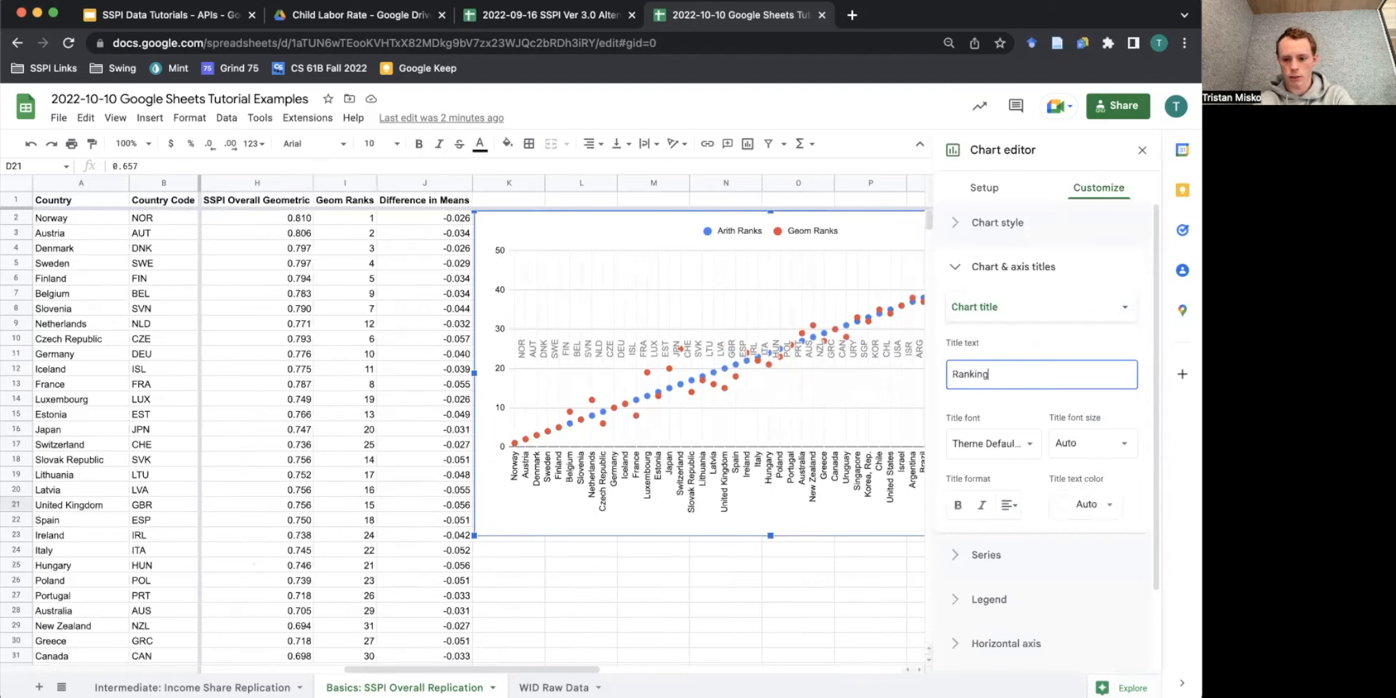
{"action": "type", "text": " FC Changes"}
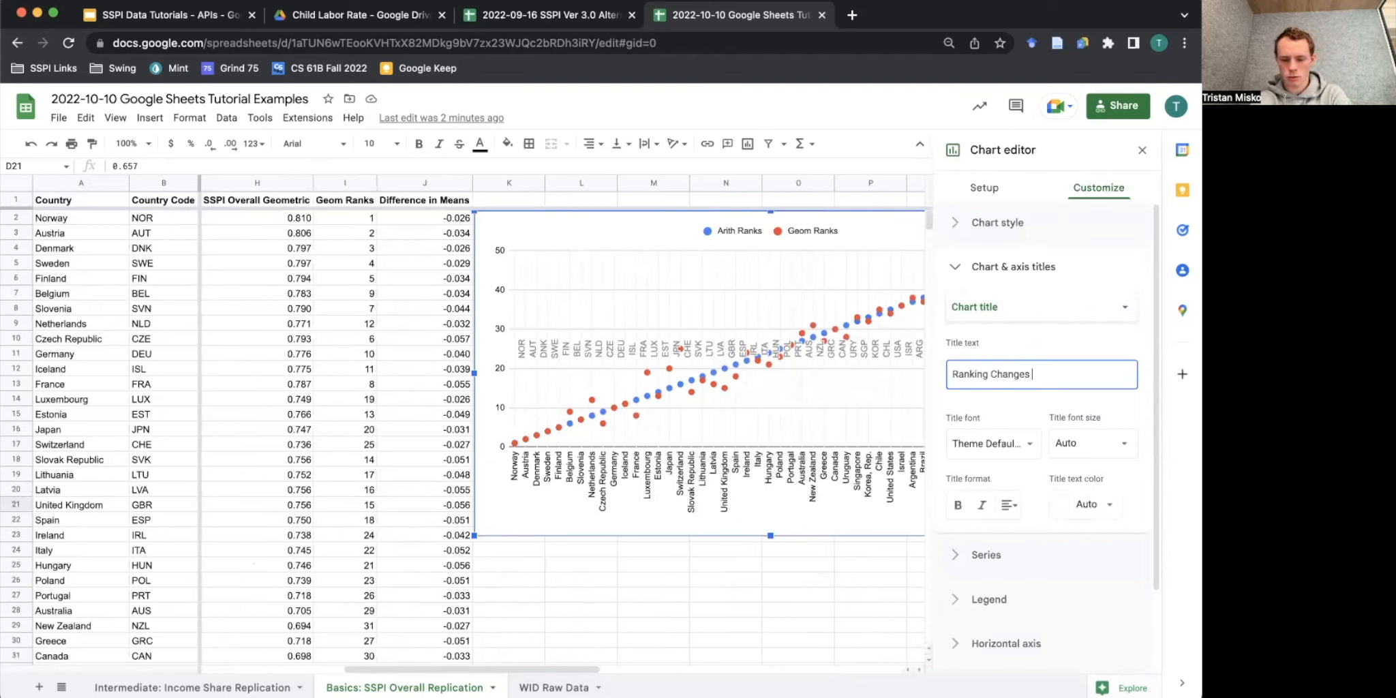
{"action": "key", "text": "ctrl+a"}
{"action": "type", "text": "Assessing Ranking Changes, Arithmetic and Geometric Means Compared"}
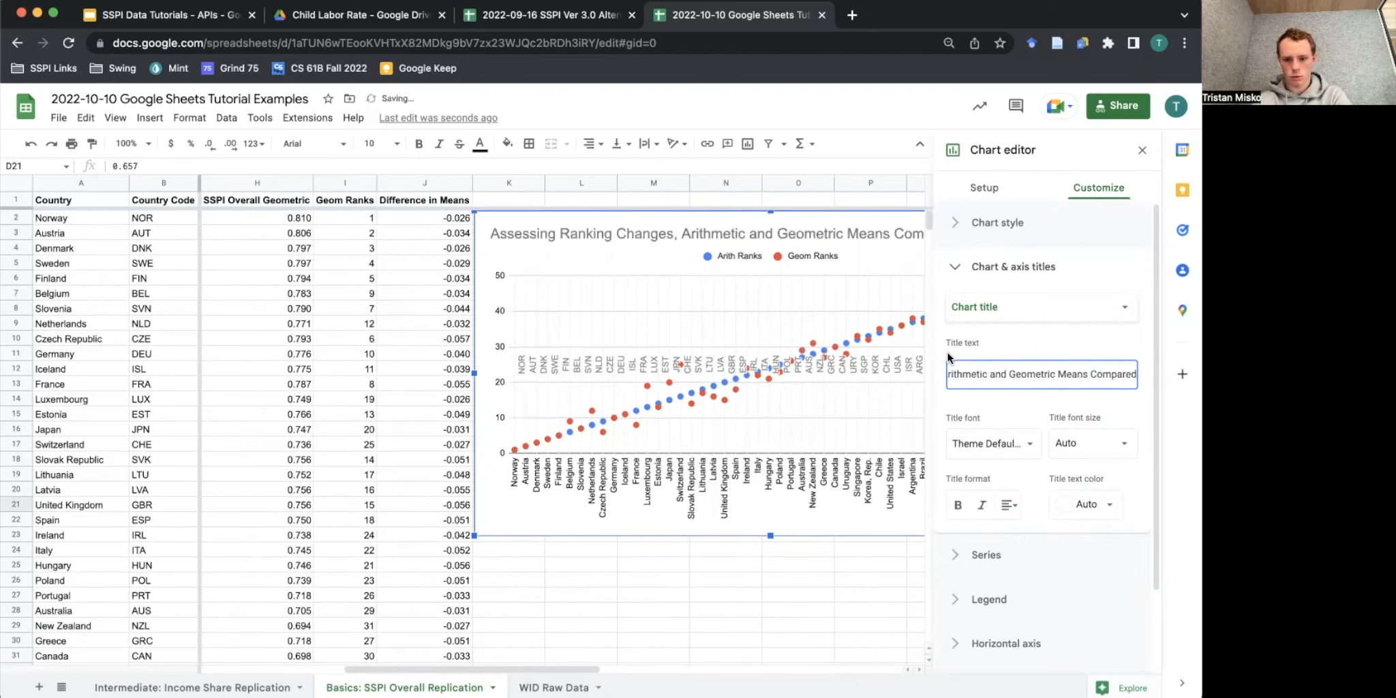
{"action": "left_click", "coordinate": [735, 383]}
Set the chart's vertical axis title to "Rank (Highest Score = 1)" and open the Geom Ranks series formatting.
{"action": "left_click", "coordinate": [1045, 267]}
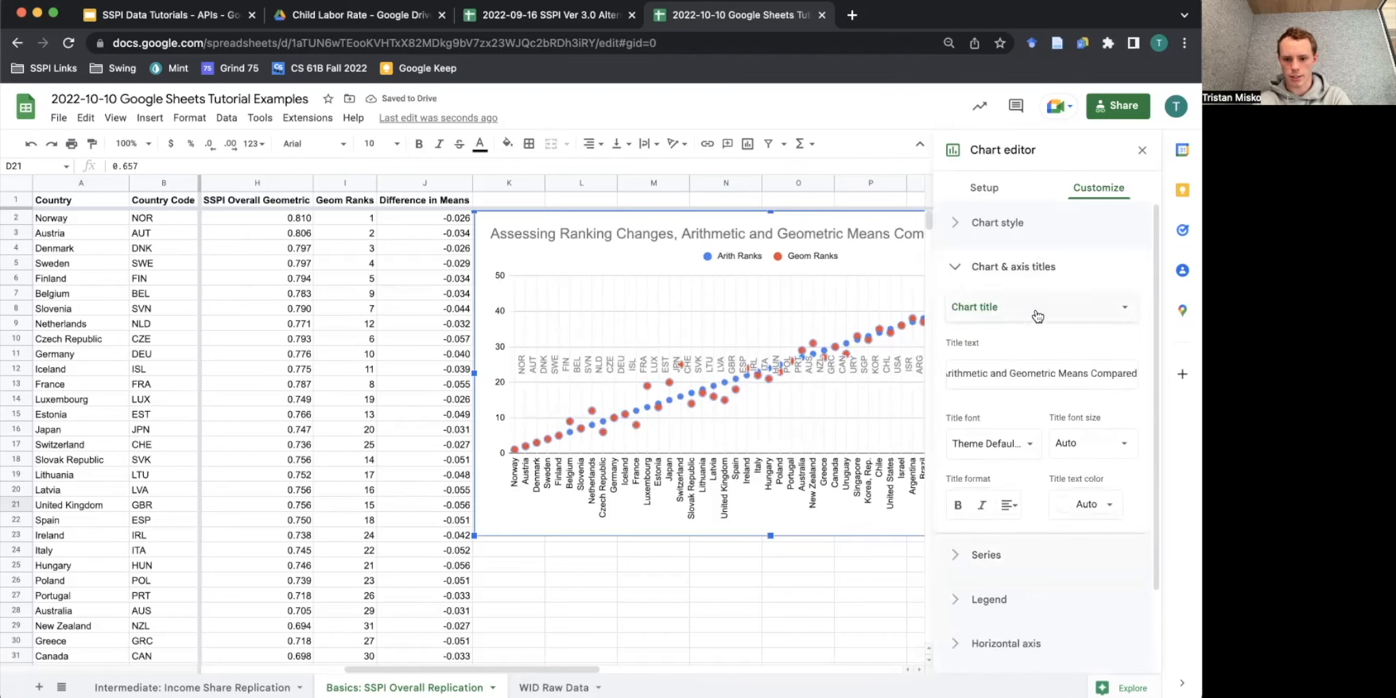
{"action": "left_click", "coordinate": [1037, 315]}
{"action": "left_click", "coordinate": [1022, 373]}
{"action": "type", "text": "Rank ("}
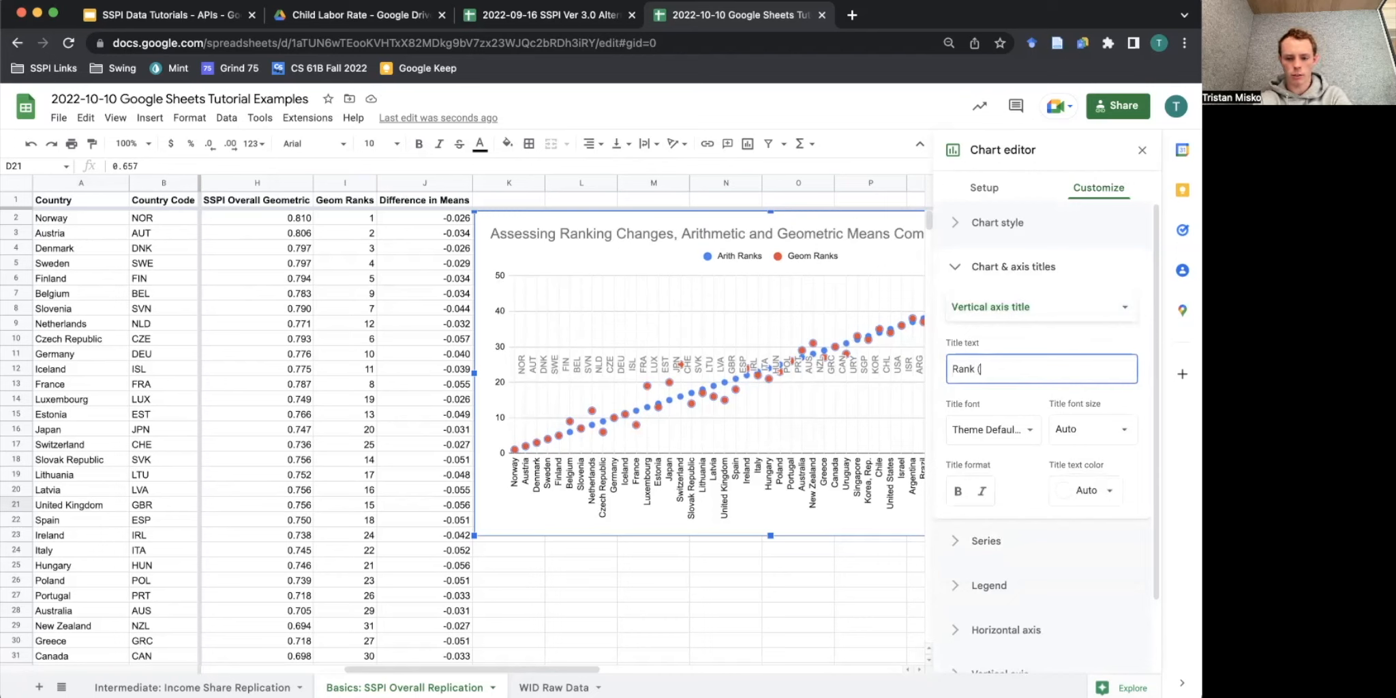
{"action": "type", "text": "Highest Score = 1)"}
{"action": "left_click", "coordinate": [1063, 545]}
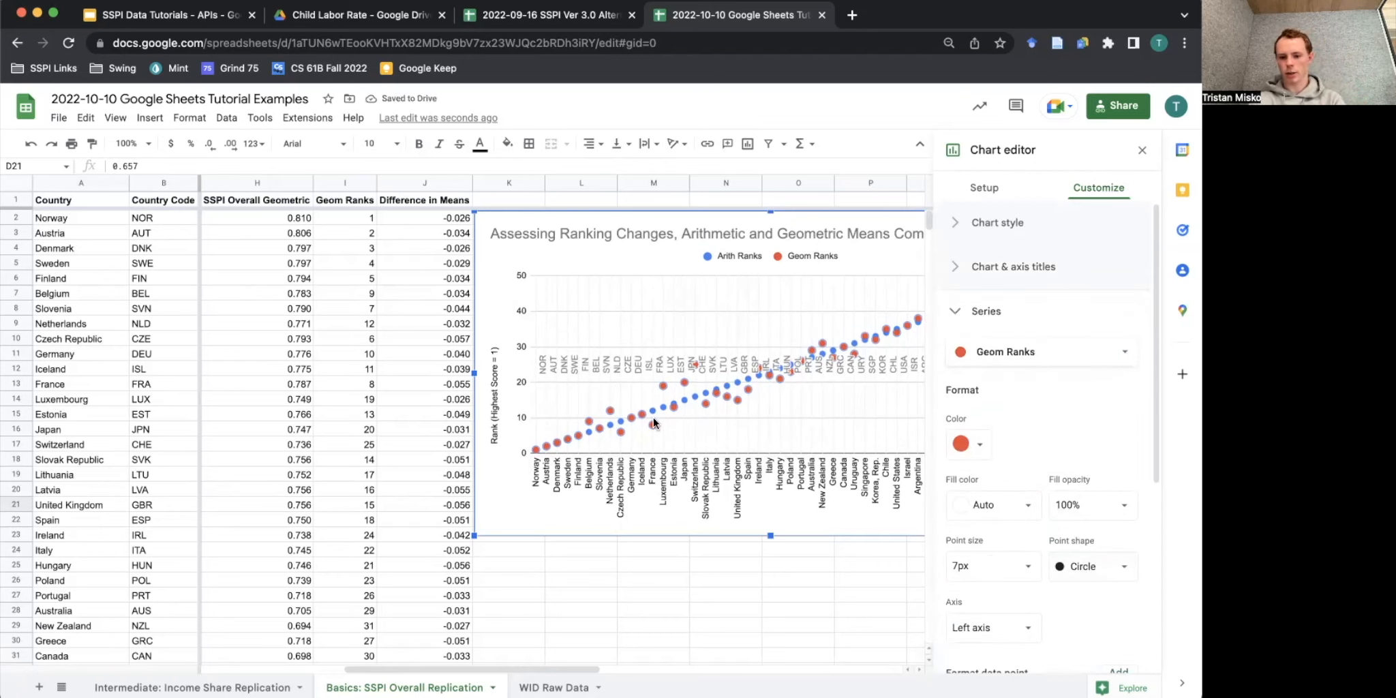
{"action": "scroll", "coordinate": [653, 417], "scroll_direction": "right", "scroll_amount": 5}
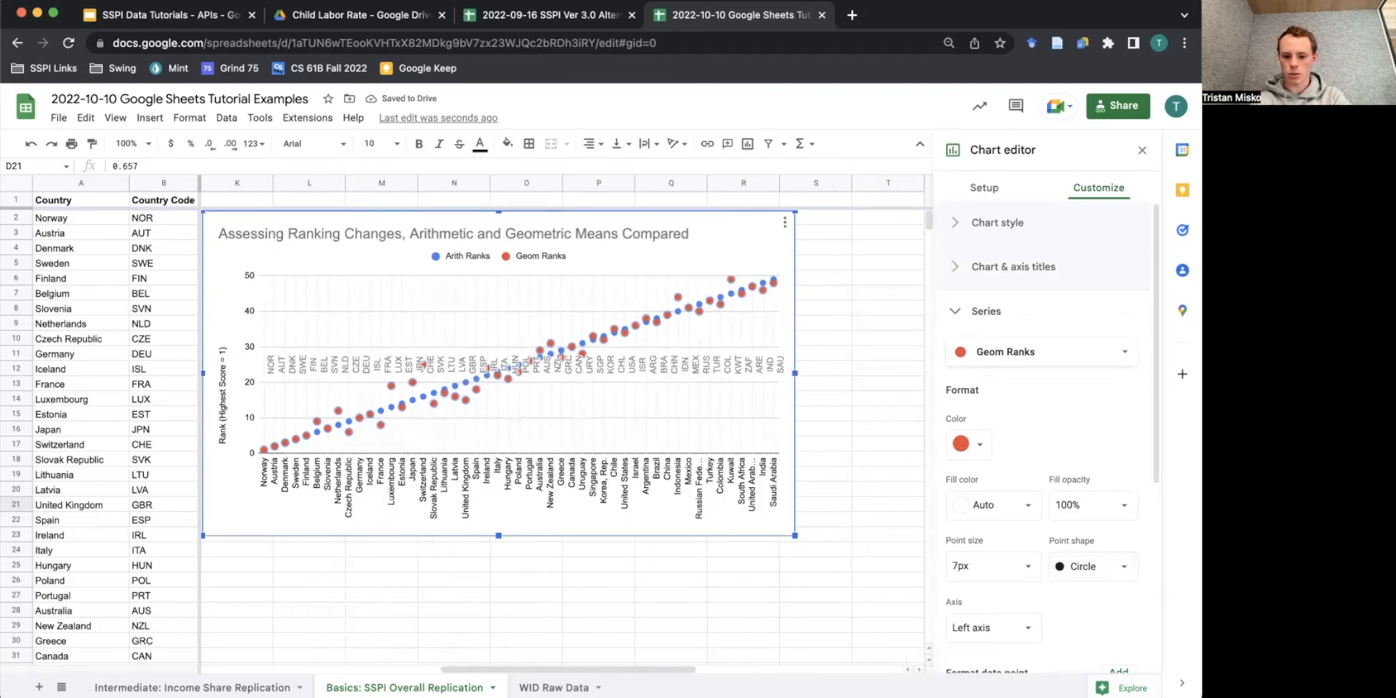